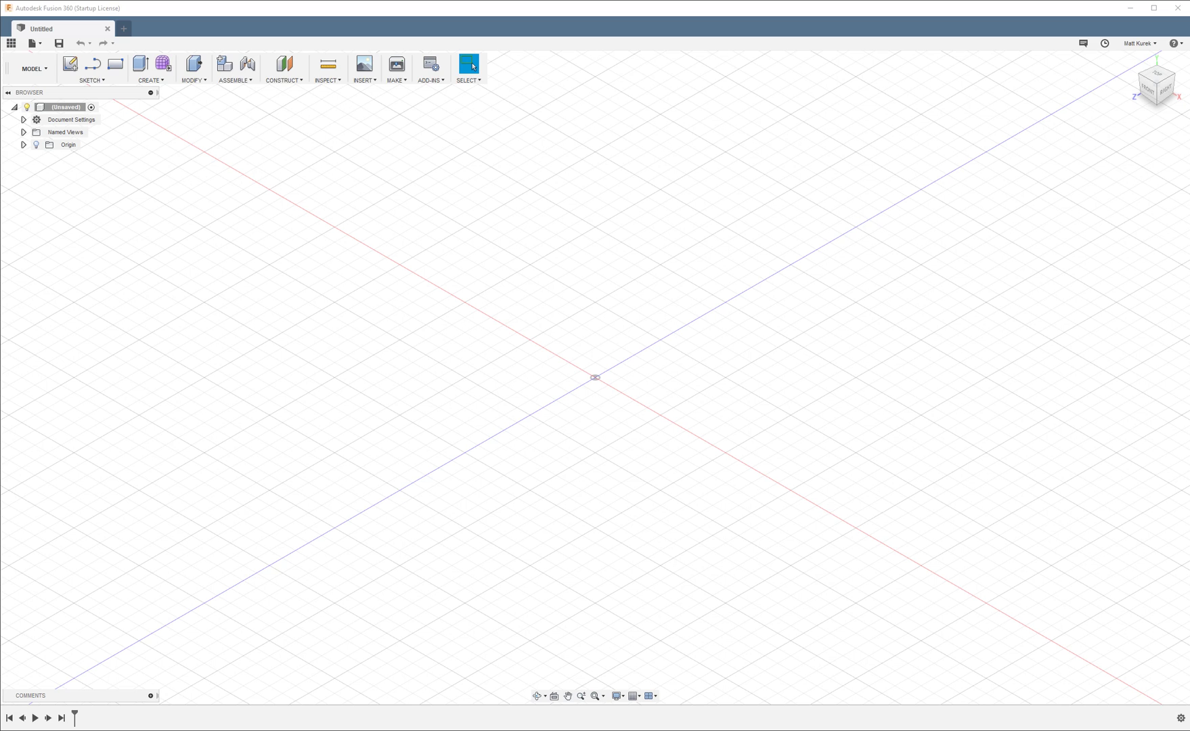
# - In the data panel, open the YouTube Tutorials project's '#1 - Introduction to Fusion 360' folder
pyautogui.click(10, 42)
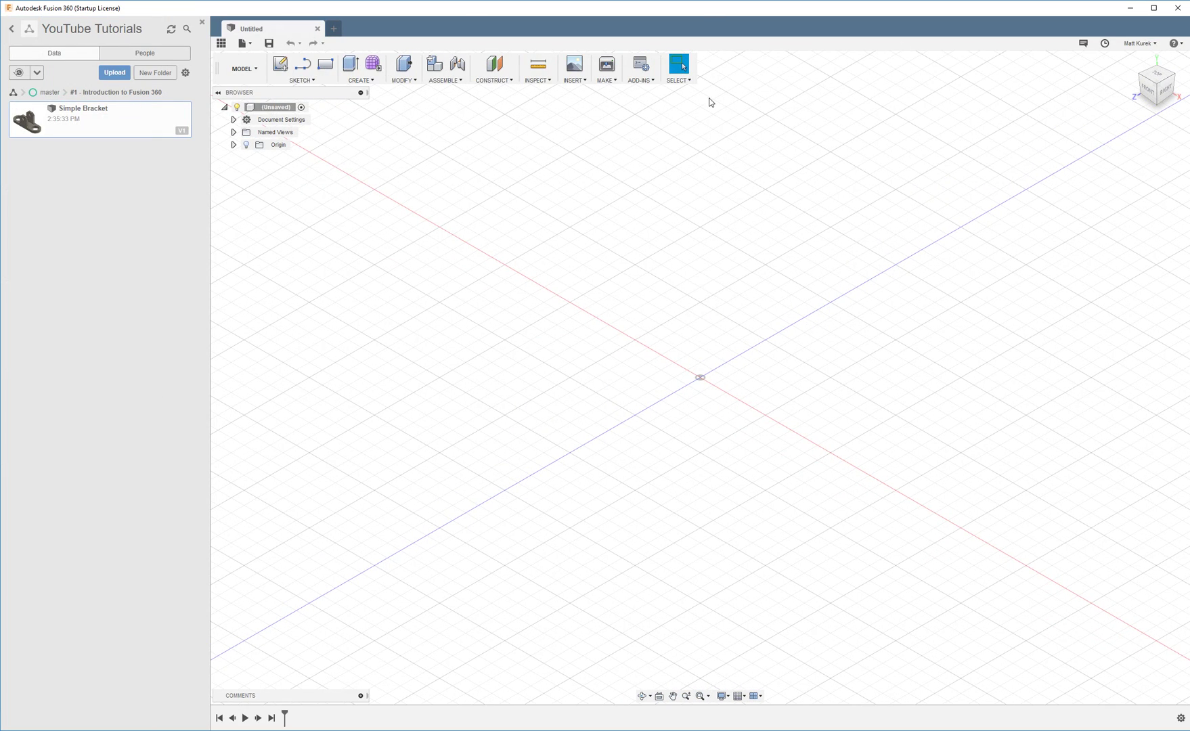
pyautogui.click(11, 28)
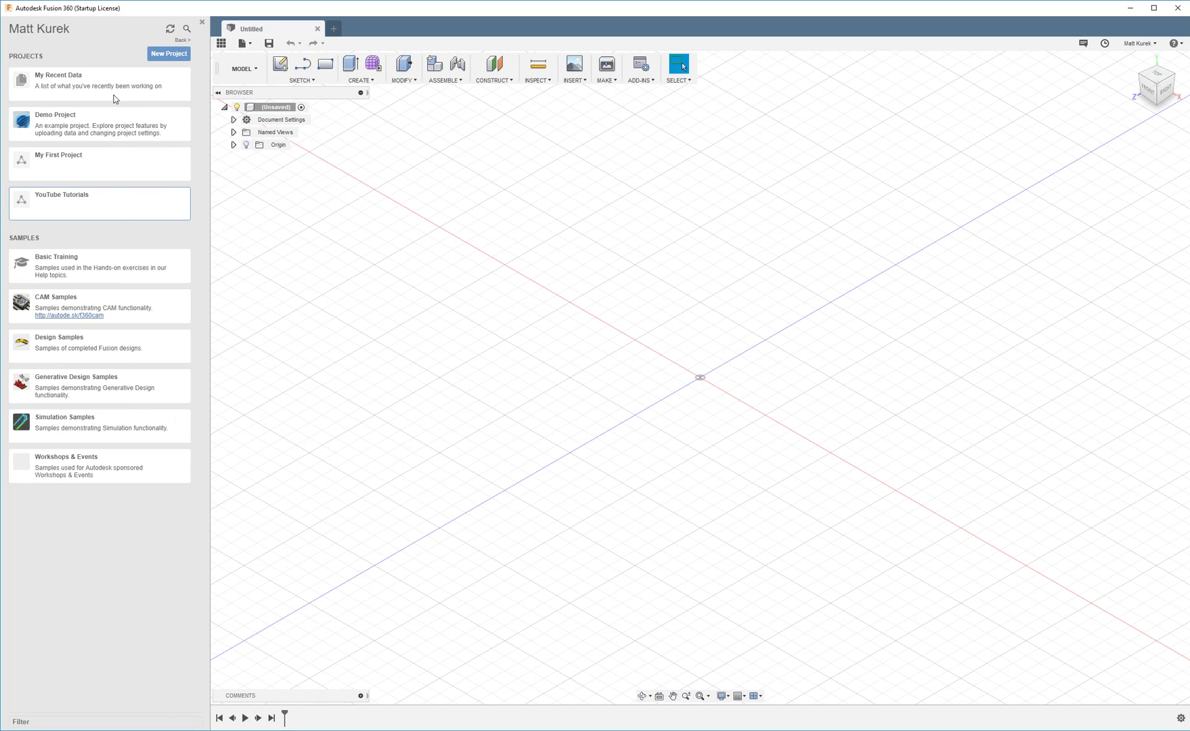
pyautogui.click(56, 209)
pyautogui.click(44, 116)
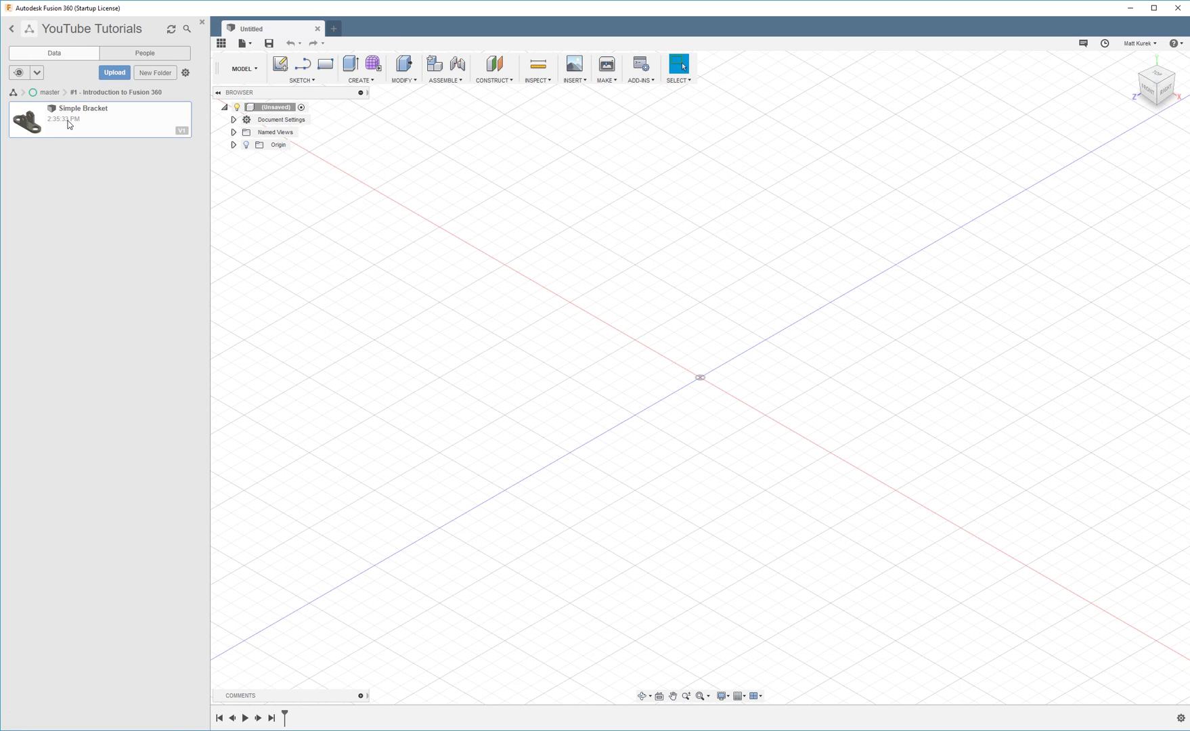
# - Open the Simple Bracket design and close the data panel so the model fills the workspace
pyautogui.doubleClick(68, 124)
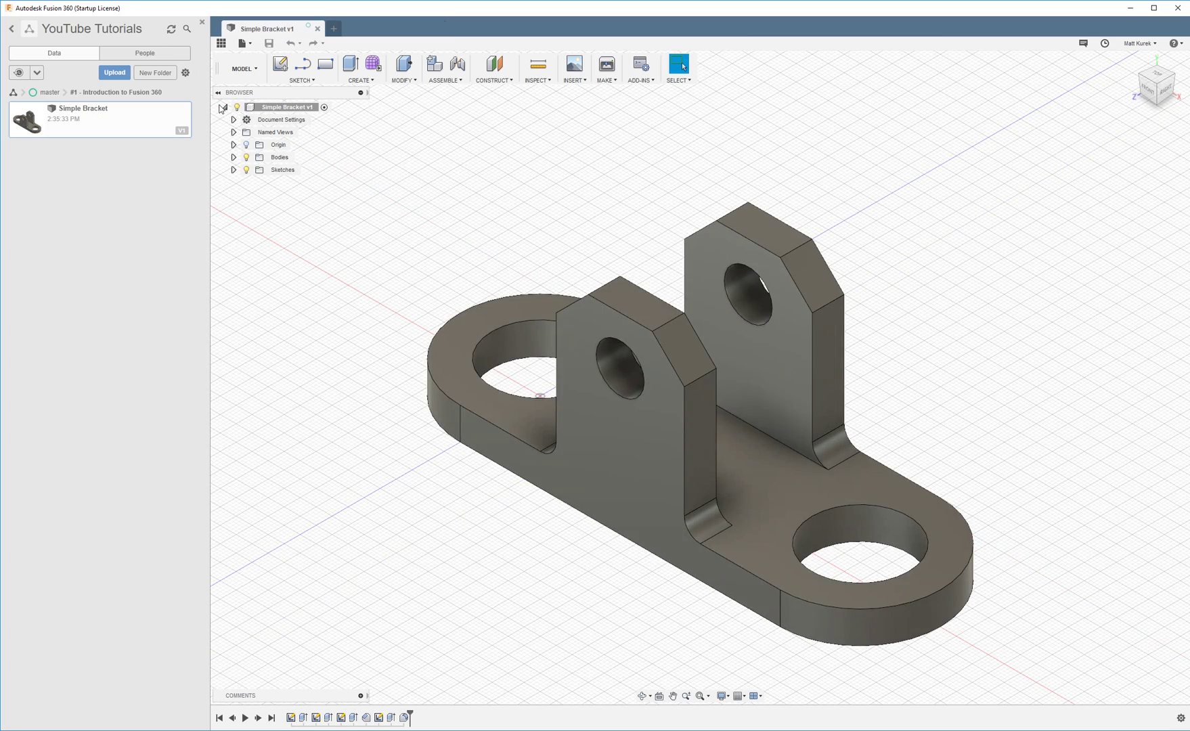
pyautogui.click(202, 21)
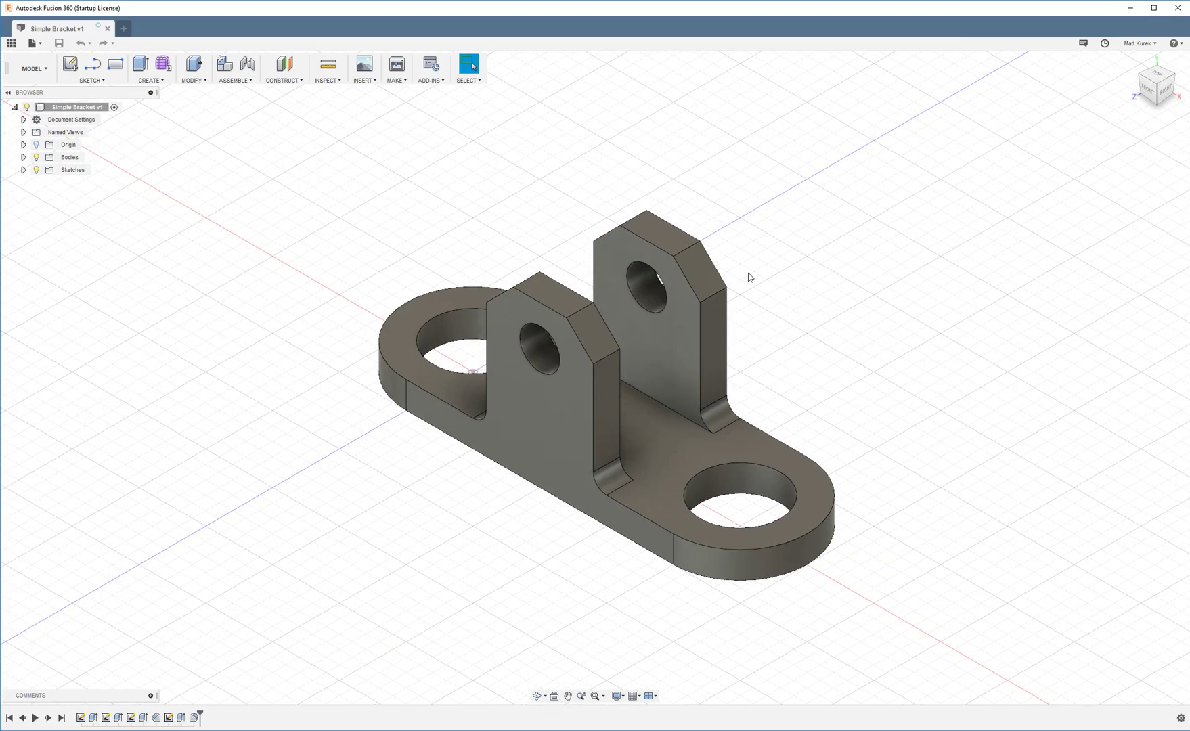
pyautogui.scroll(1, 832, 283)
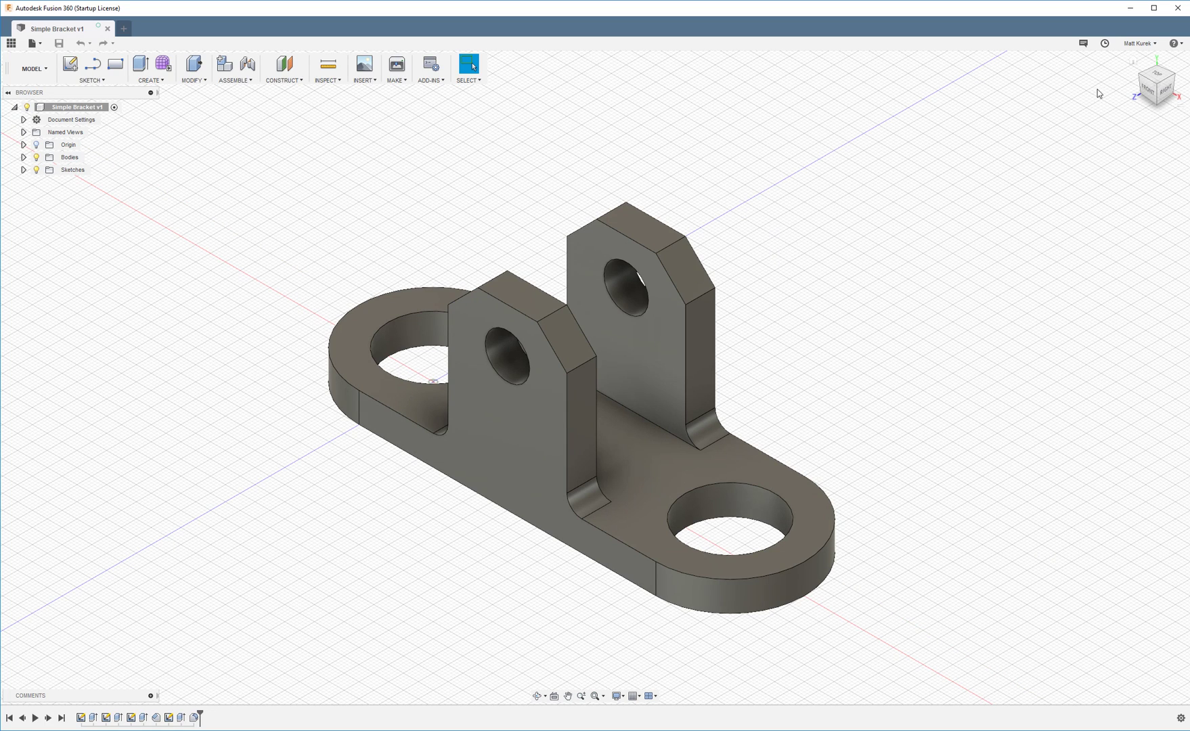
# - Open Preferences from the account menu to review the General settings
pyautogui.click(1149, 45)
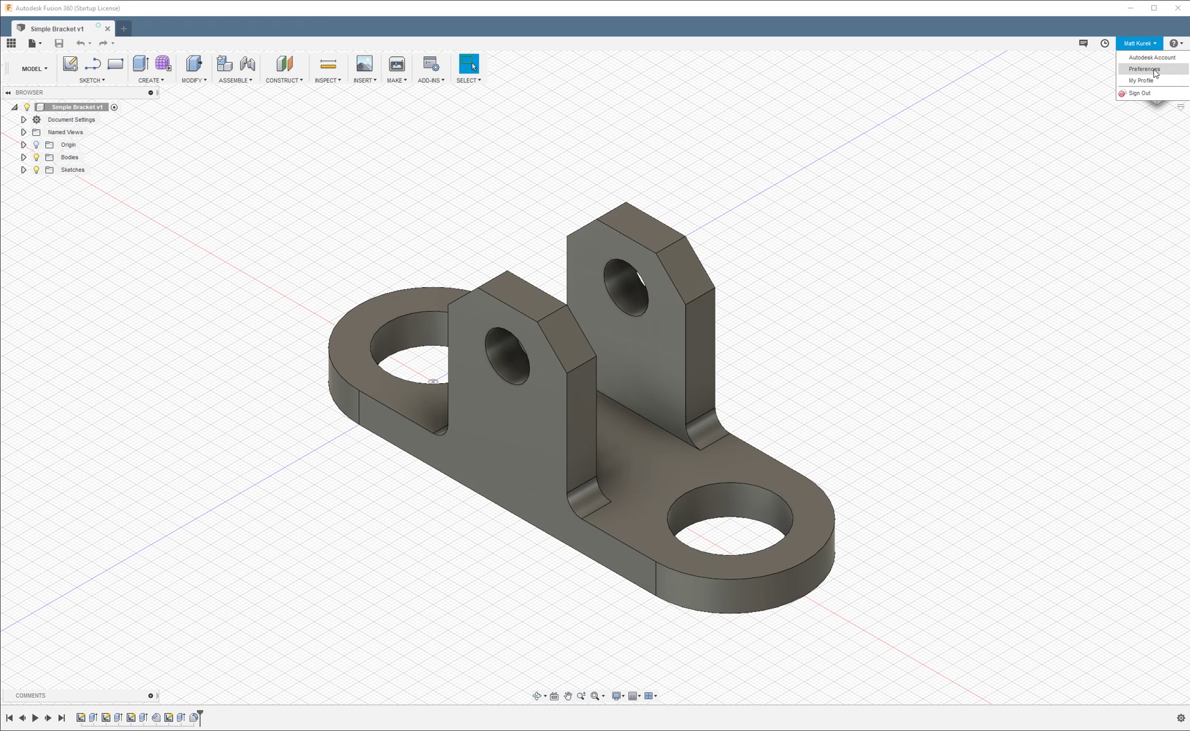
pyautogui.click(1153, 70)
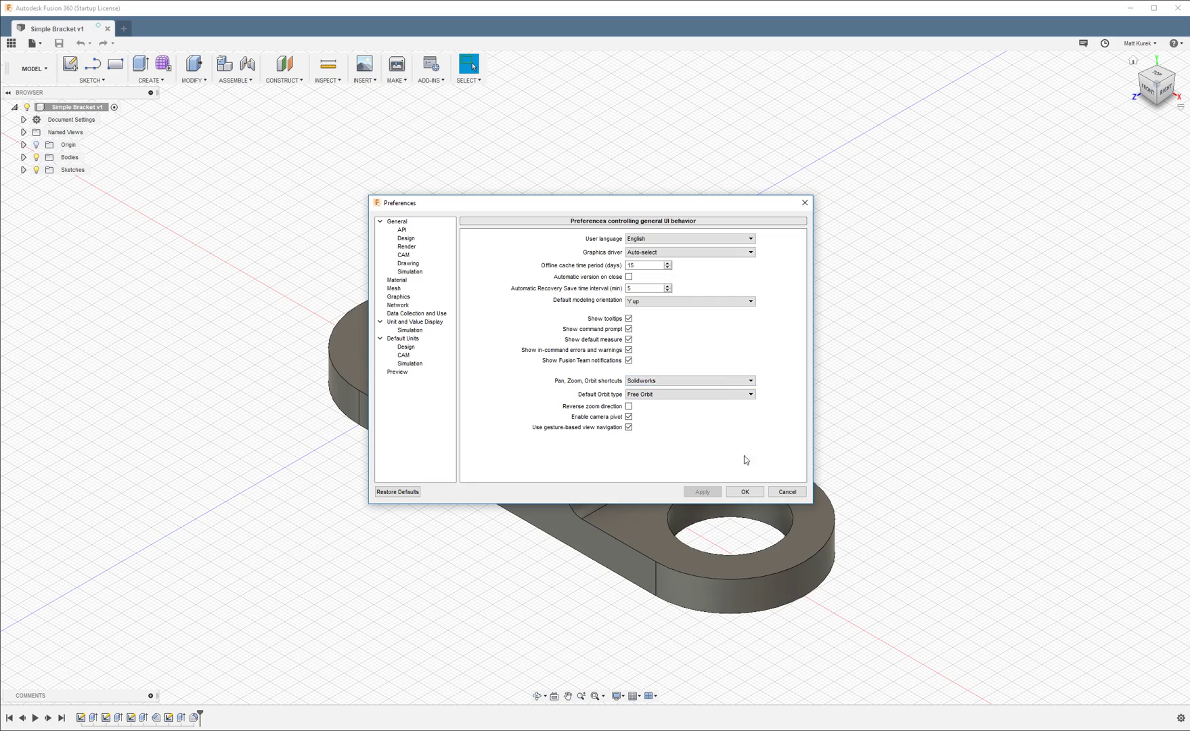
# - Confirm the Preferences with OK and orbit the bracket to see its other side
pyautogui.click(743, 492)
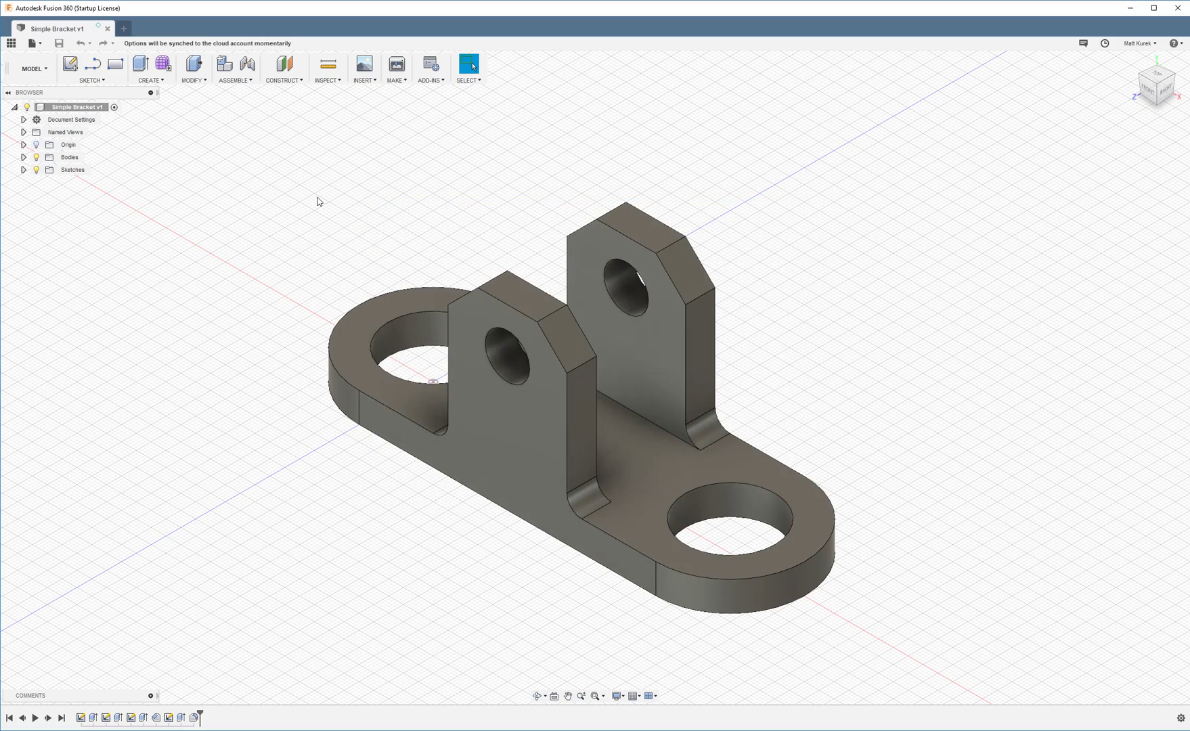
pyautogui.moveTo(858, 298); pyautogui.dragTo(638, 80, button='middle')
pyautogui.press('Escape')
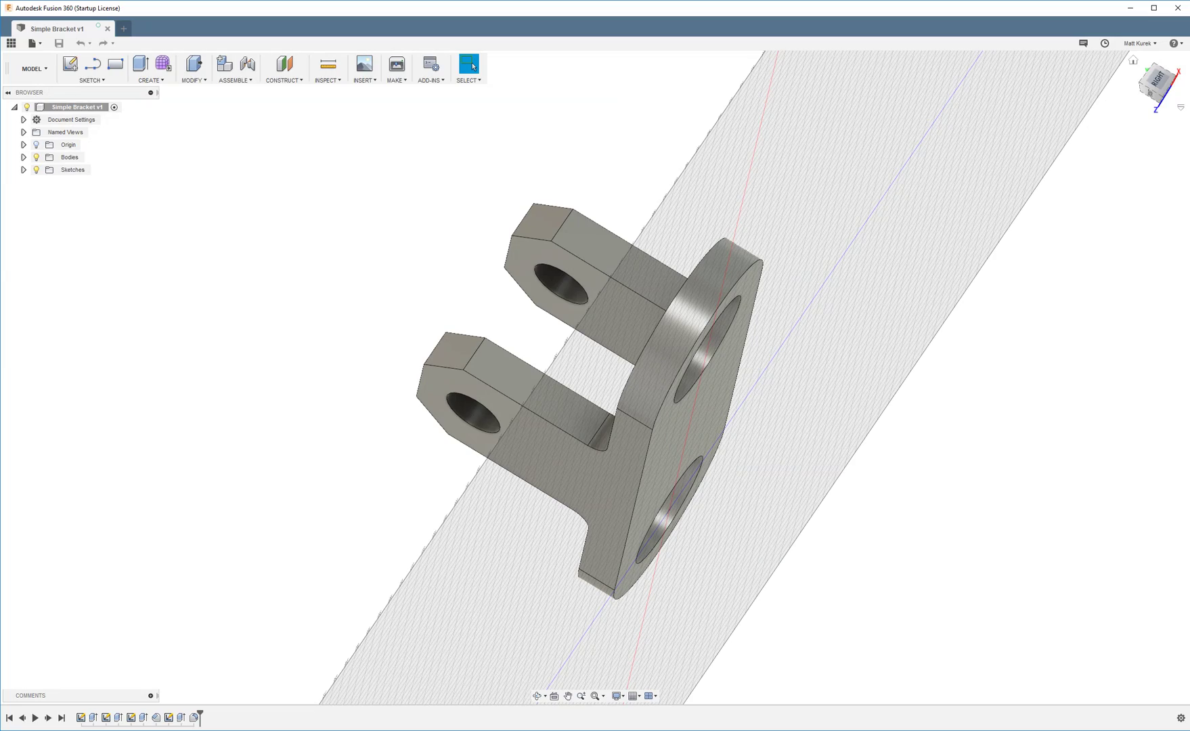
# - View the bracket from the ViewCube's Home, Front, Top and Right faces, zooming in and out
pyautogui.click(1132, 63)
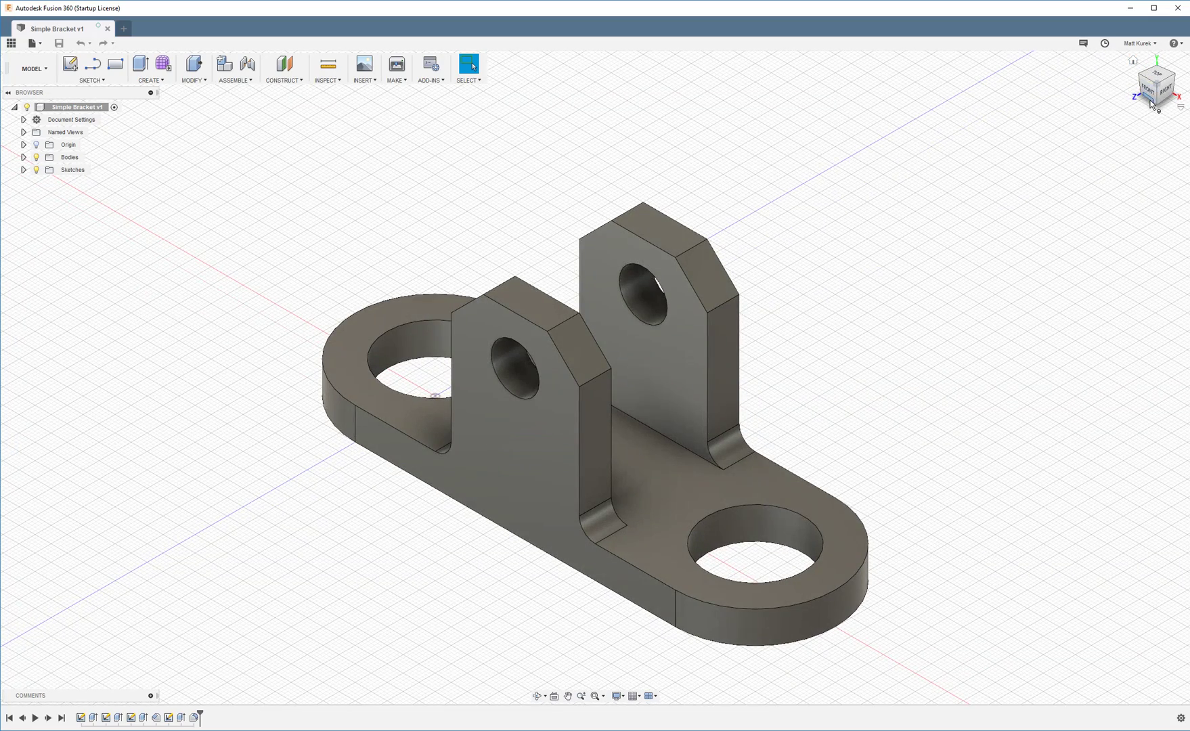
pyautogui.click(1148, 92)
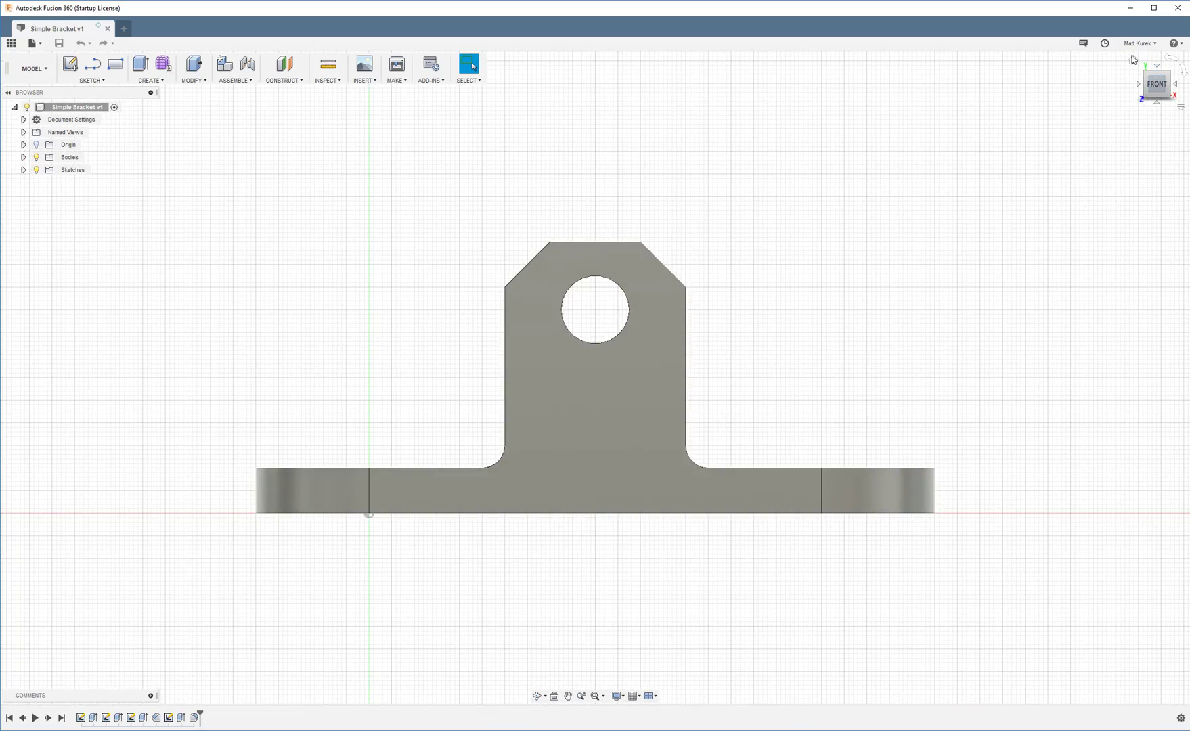
pyautogui.click(1135, 64)
pyautogui.click(1155, 76)
pyautogui.click(1165, 92)
pyautogui.click(1165, 92)
pyautogui.click(1134, 62)
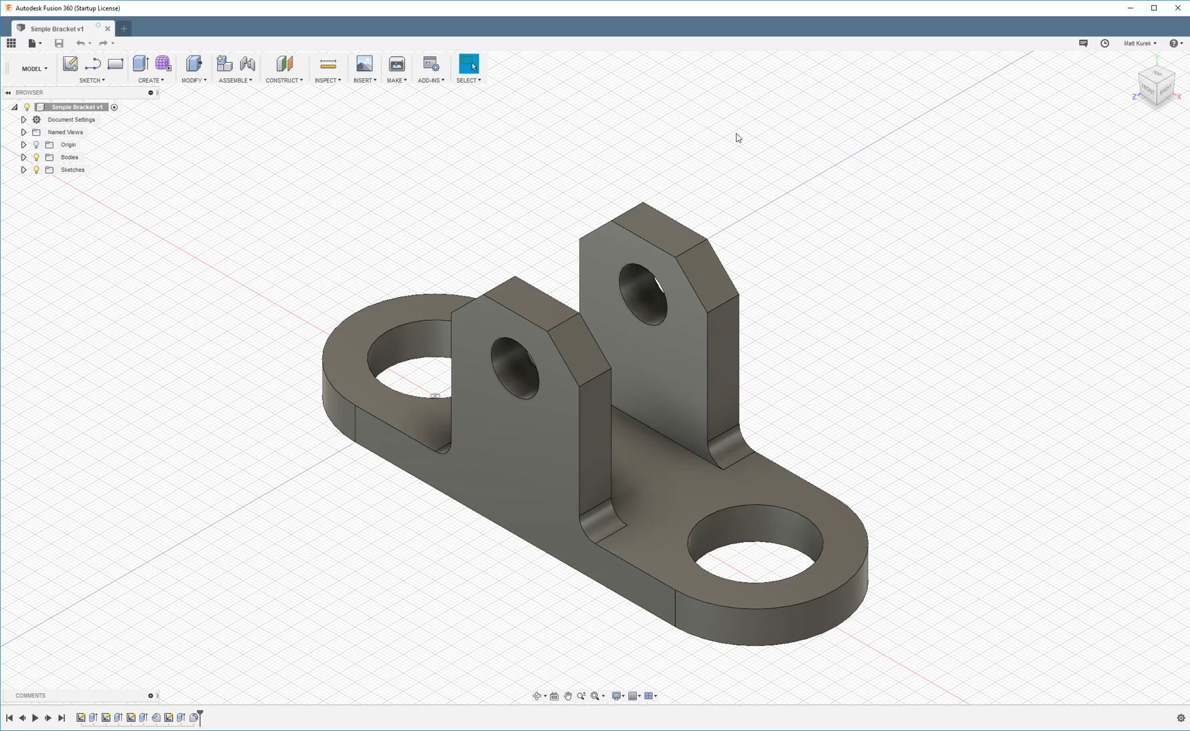
pyautogui.scroll(-2, 298, 413)
pyautogui.scroll(3, 586, 446)
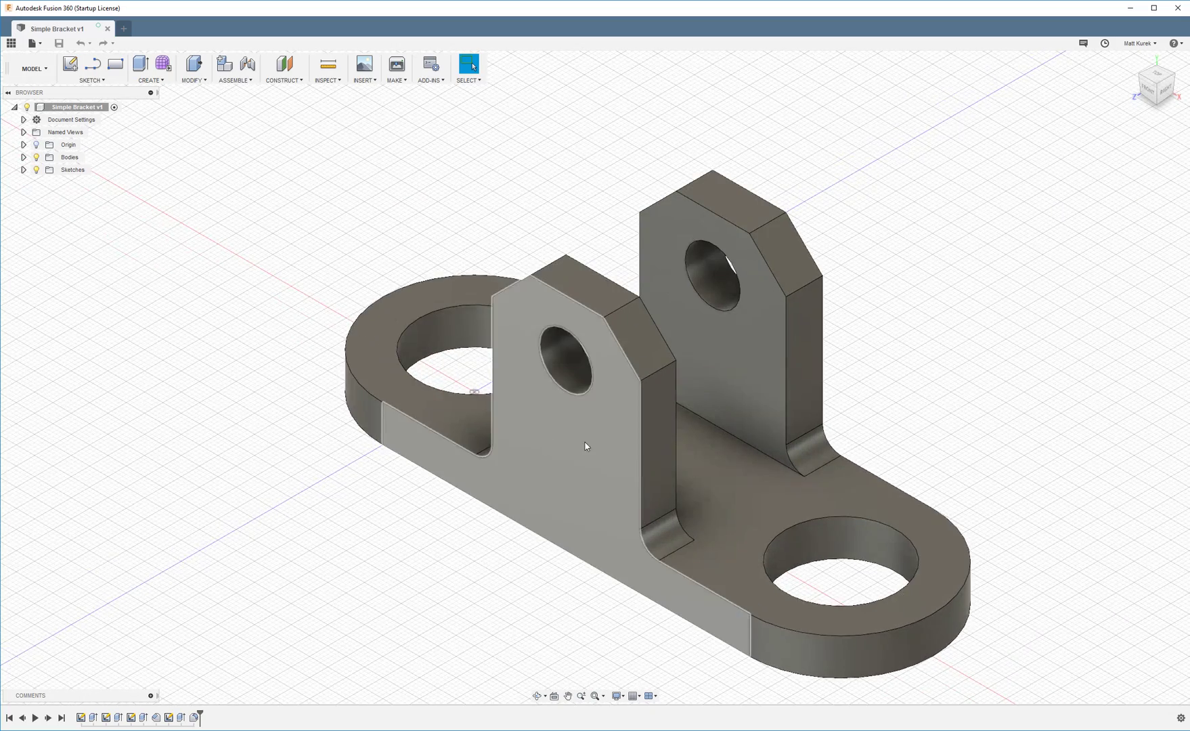
pyautogui.scroll(-1, 884, 369)
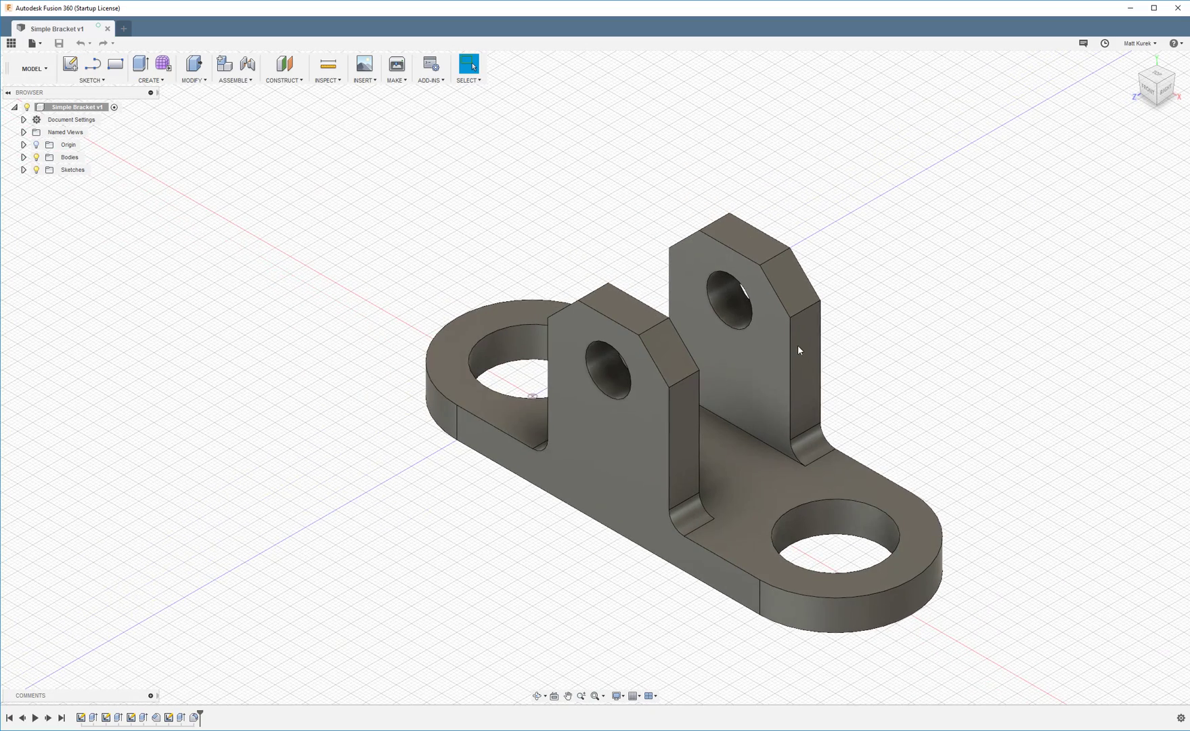
# - Start a new blank design with a sketch on the horizontal origin plane
pyautogui.click(124, 31)
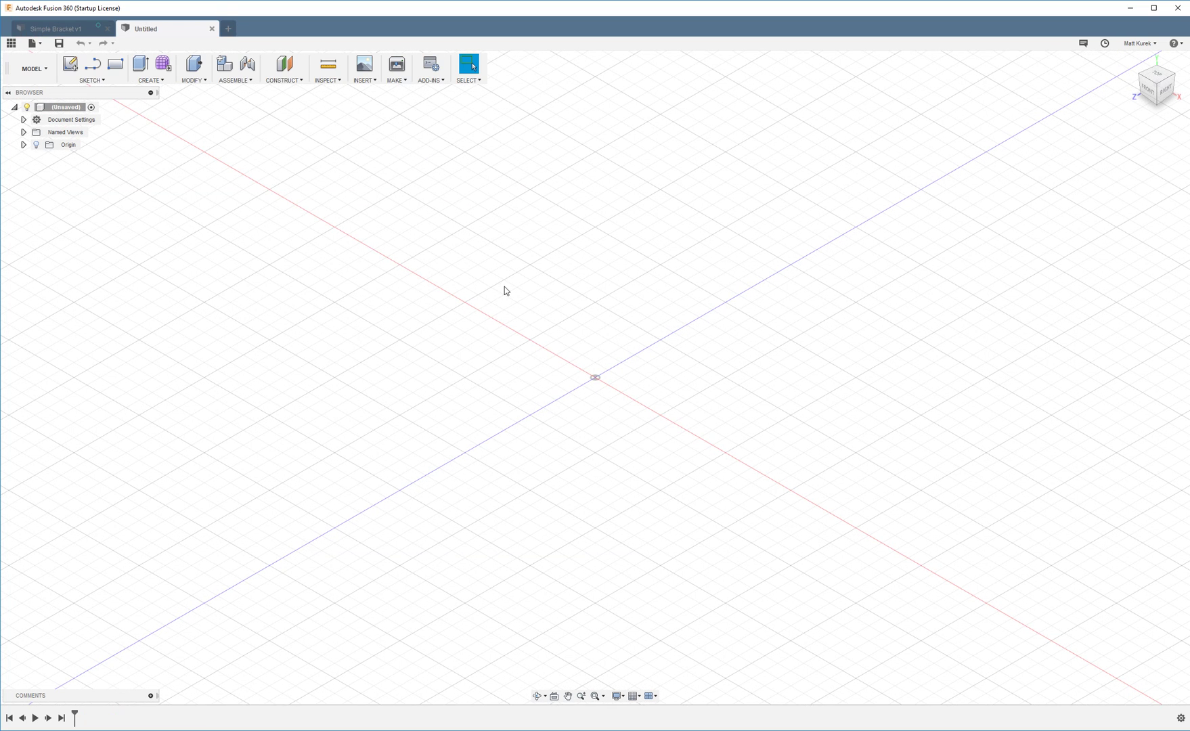
pyautogui.click(76, 66)
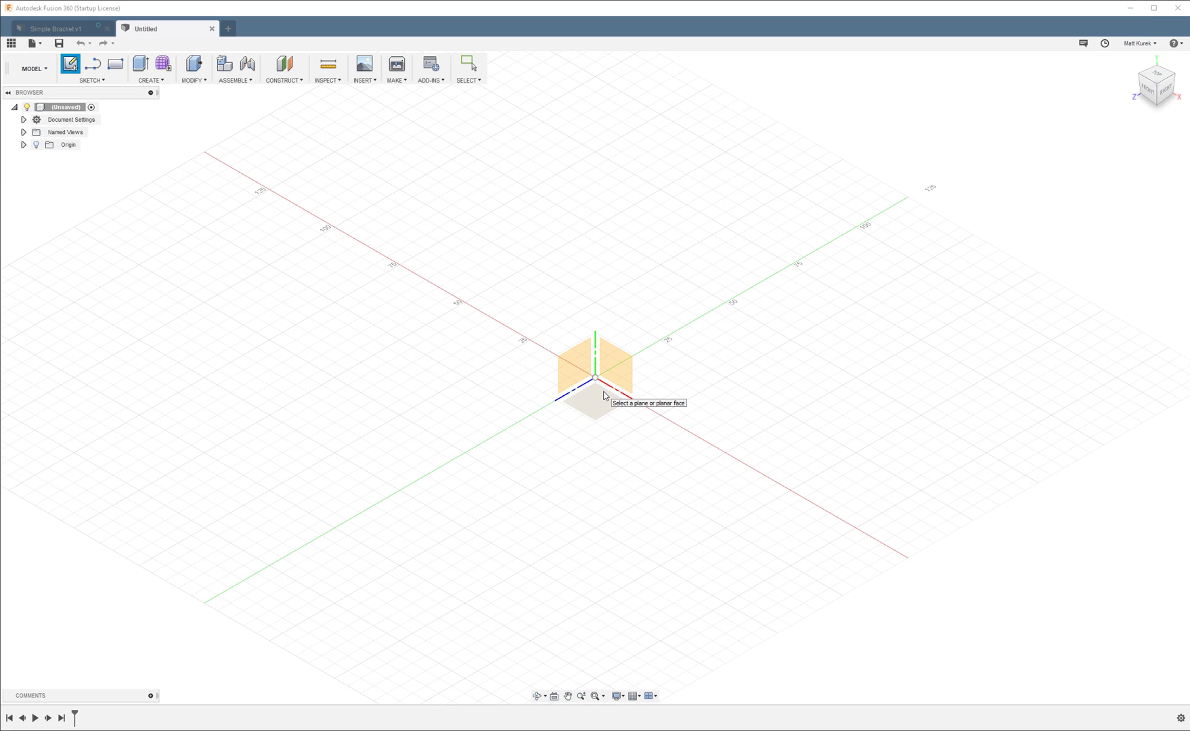
pyautogui.click(602, 399)
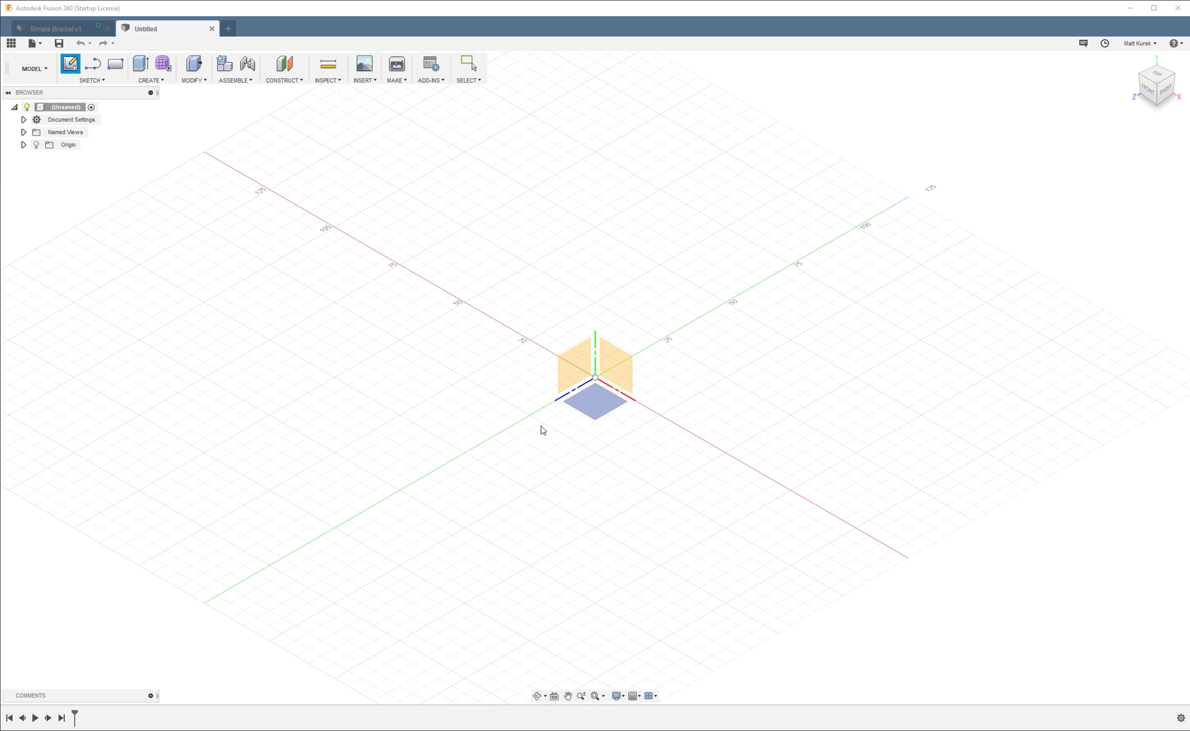
# - On the ground plane, draw a 2-point rectangle starting at the origin
pyautogui.click(596, 404)
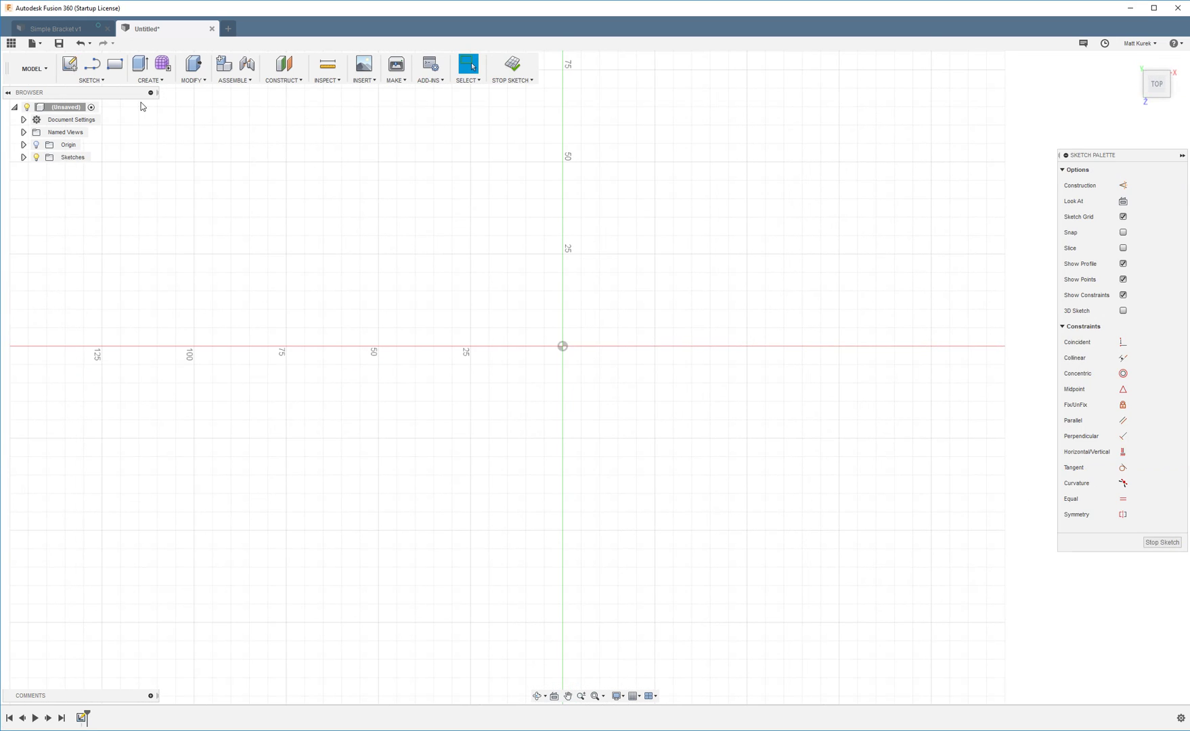
pyautogui.click(92, 80)
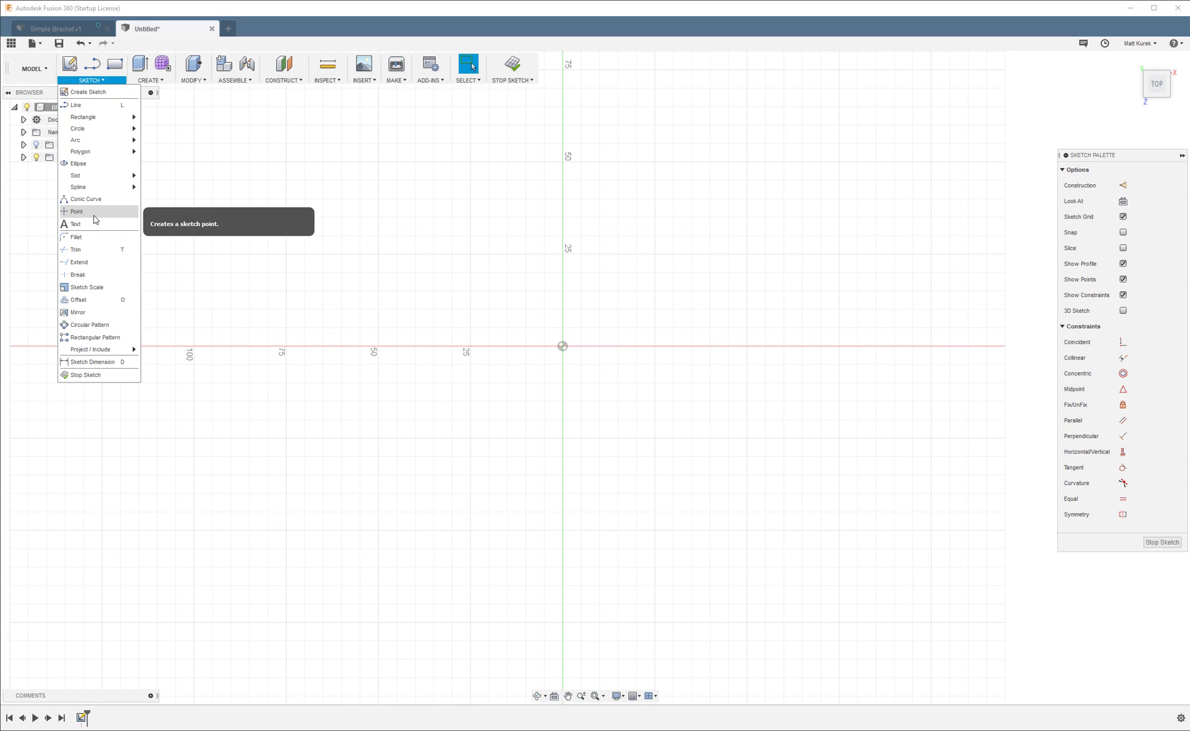
pyautogui.moveTo(101, 129)
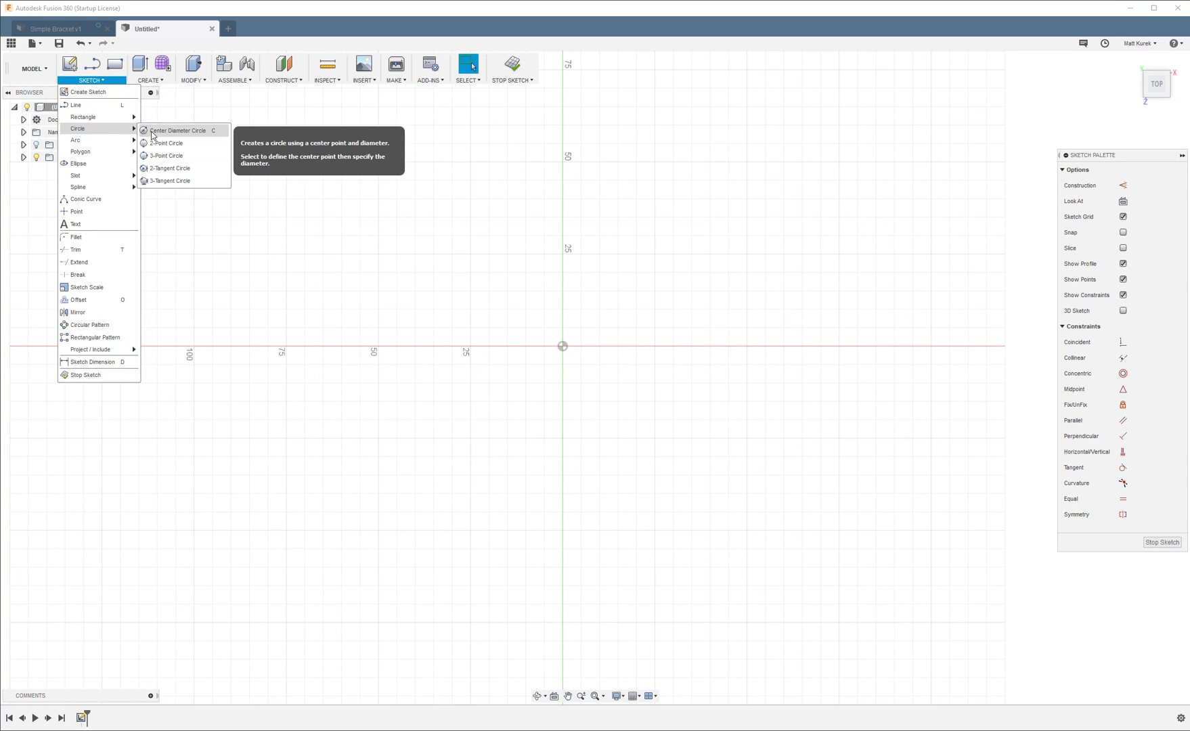
pyautogui.click(153, 133)
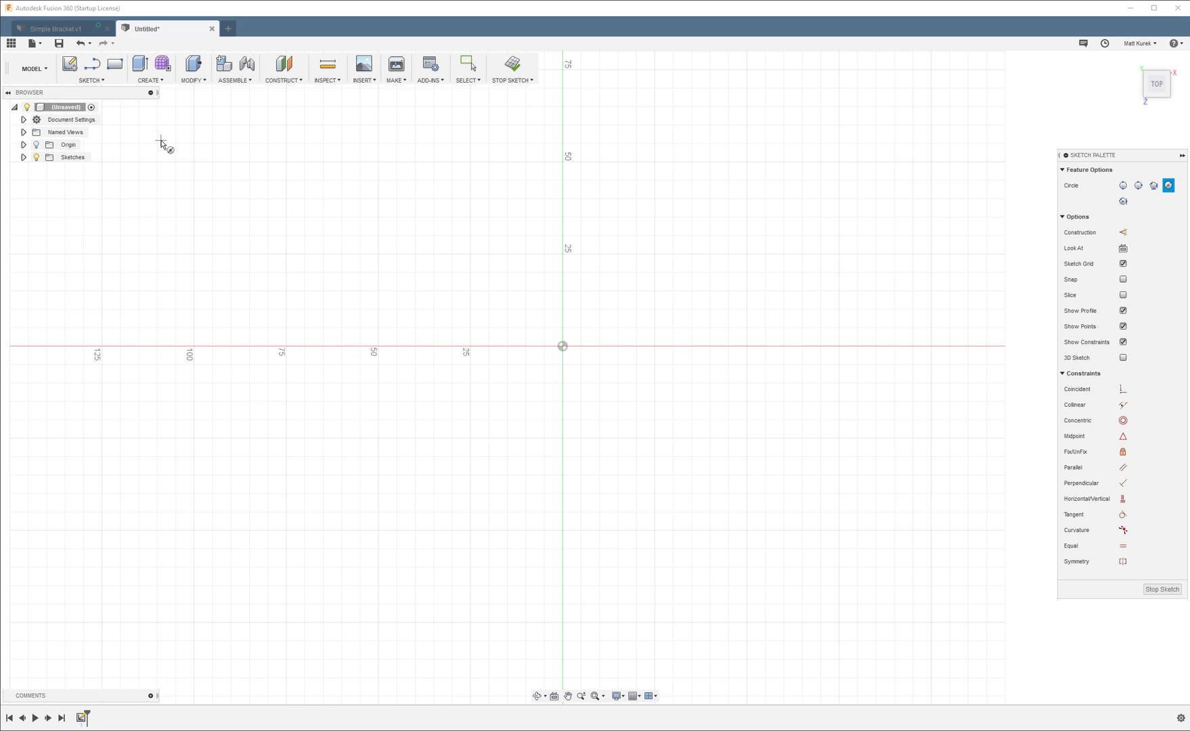
pyautogui.press('Escape')
pyautogui.click(92, 80)
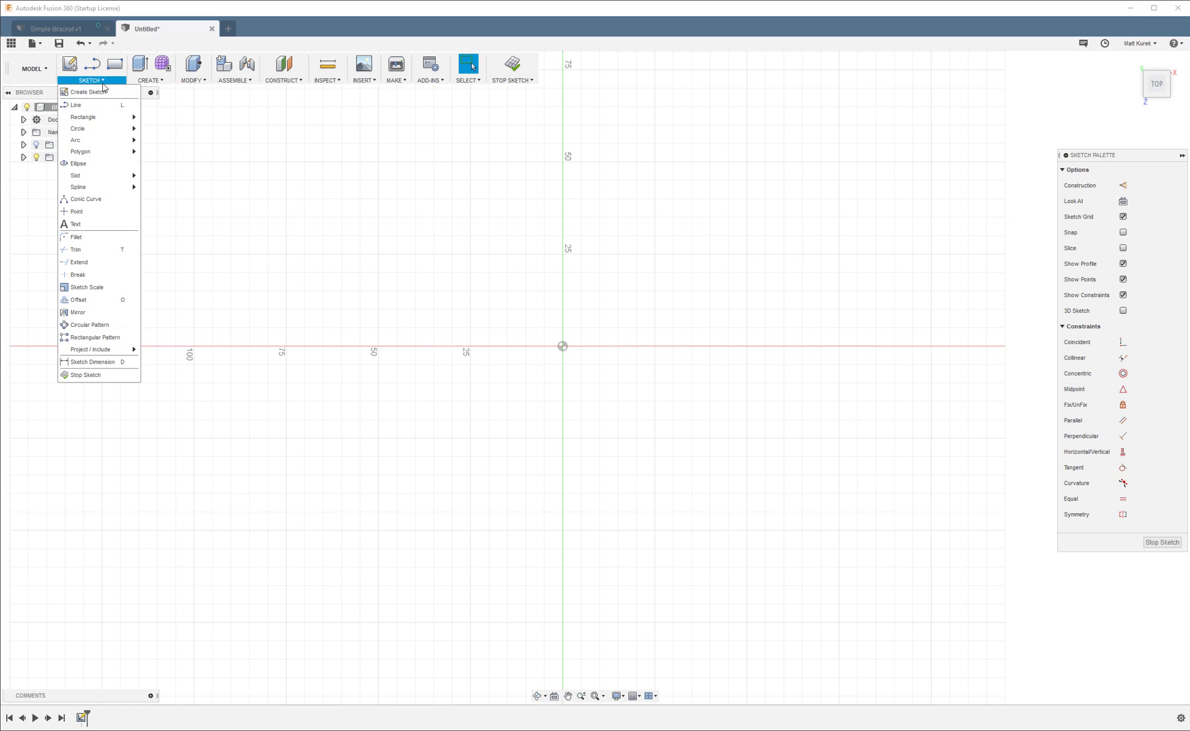
pyautogui.moveTo(110, 117)
pyautogui.click(161, 117)
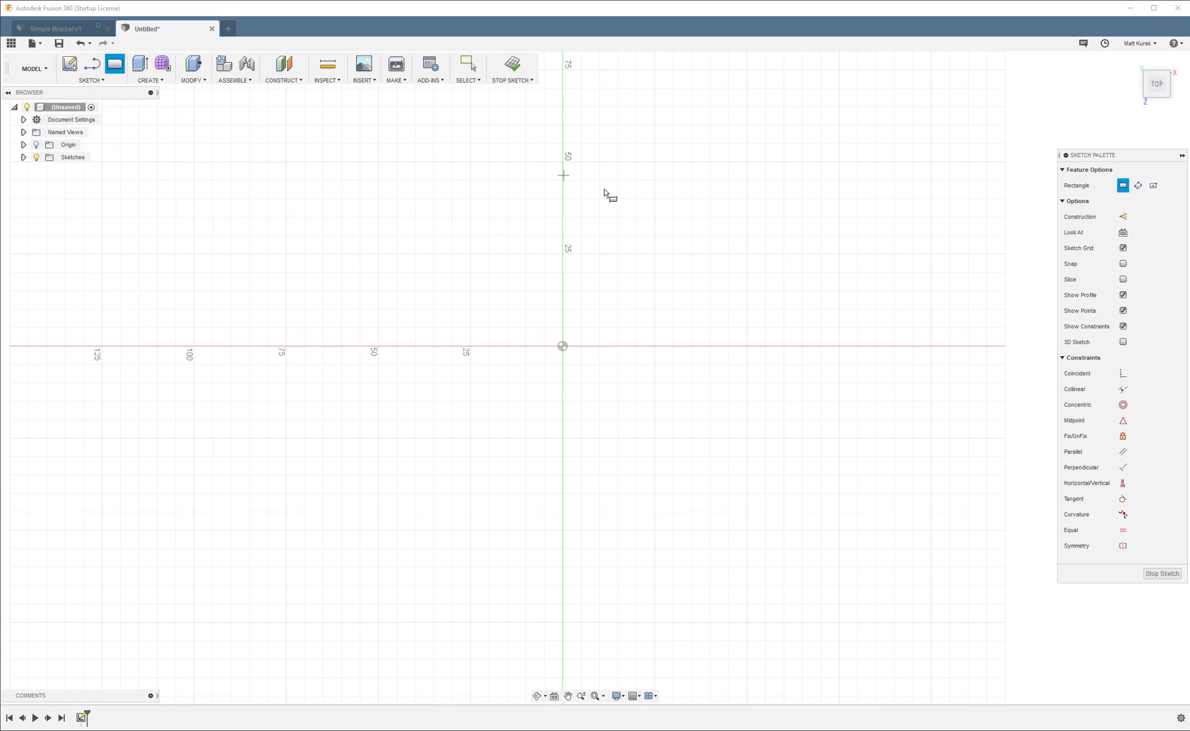
pyautogui.click(563, 346)
pyautogui.click(956, 172)
pyautogui.press('Escape')
# - Dimension the rectangle to 50 mm tall and 100 mm wide
pyautogui.click(112, 80)
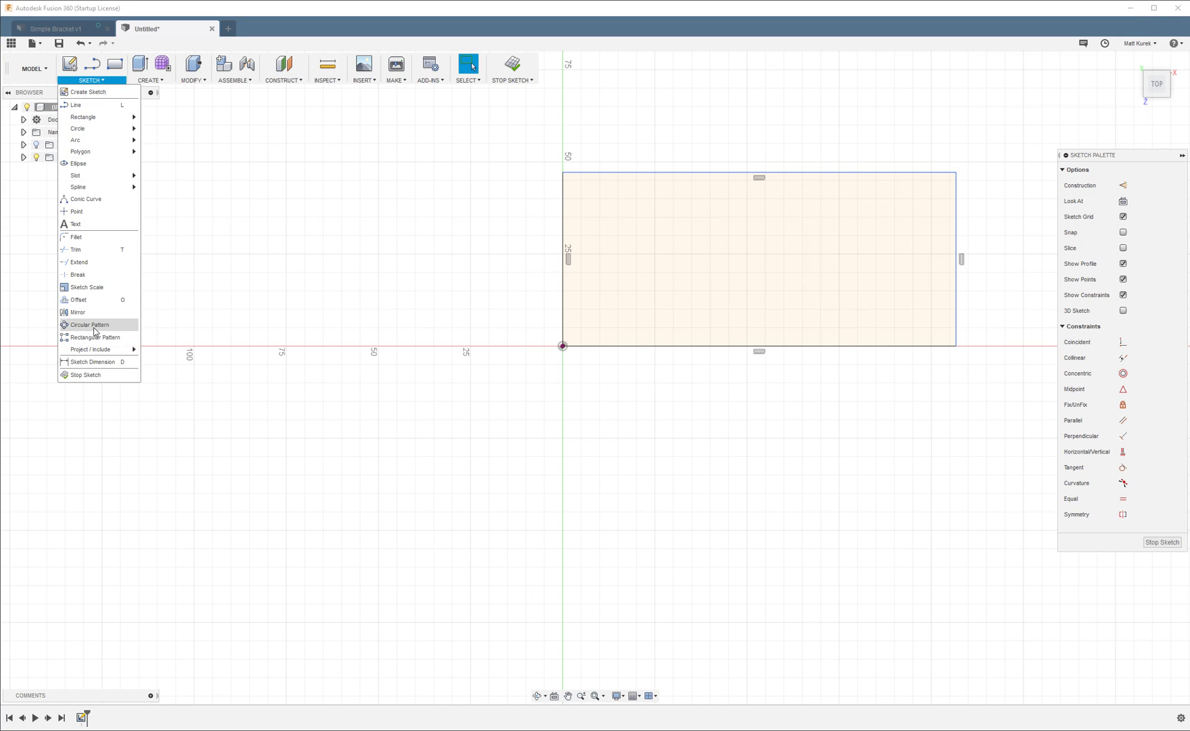
pyautogui.press('Escape')
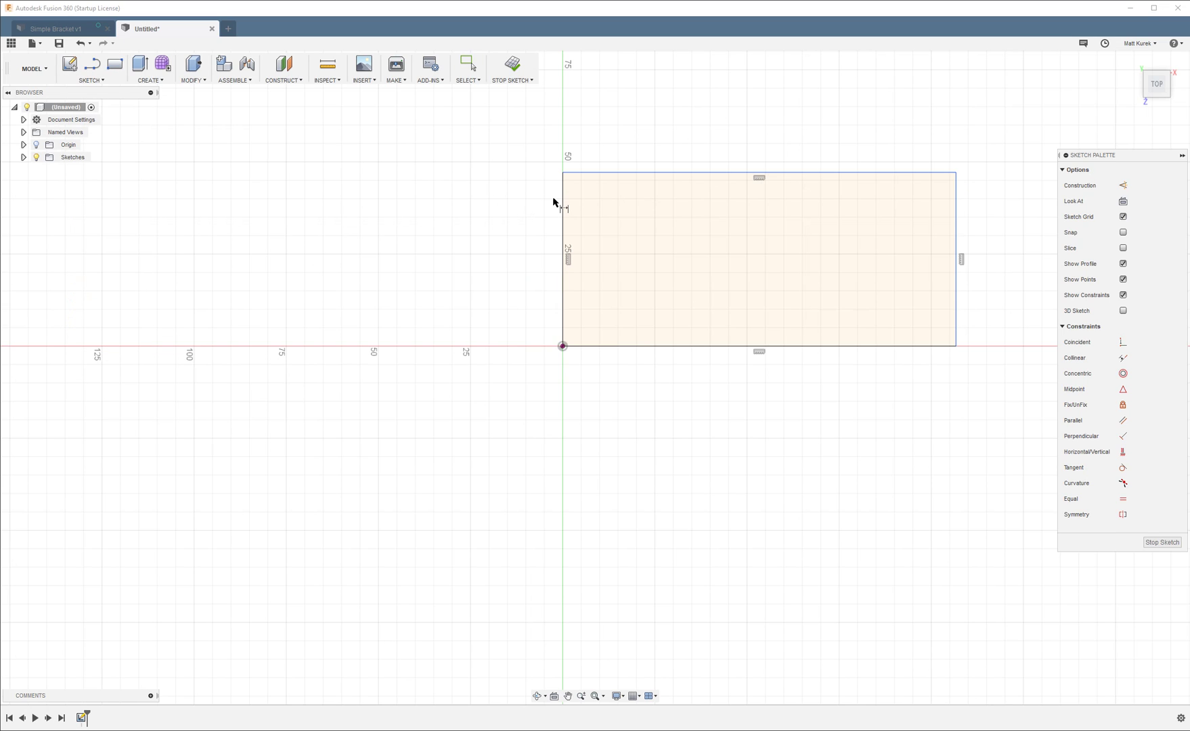
pyautogui.click(562, 204)
pyautogui.click(514, 246)
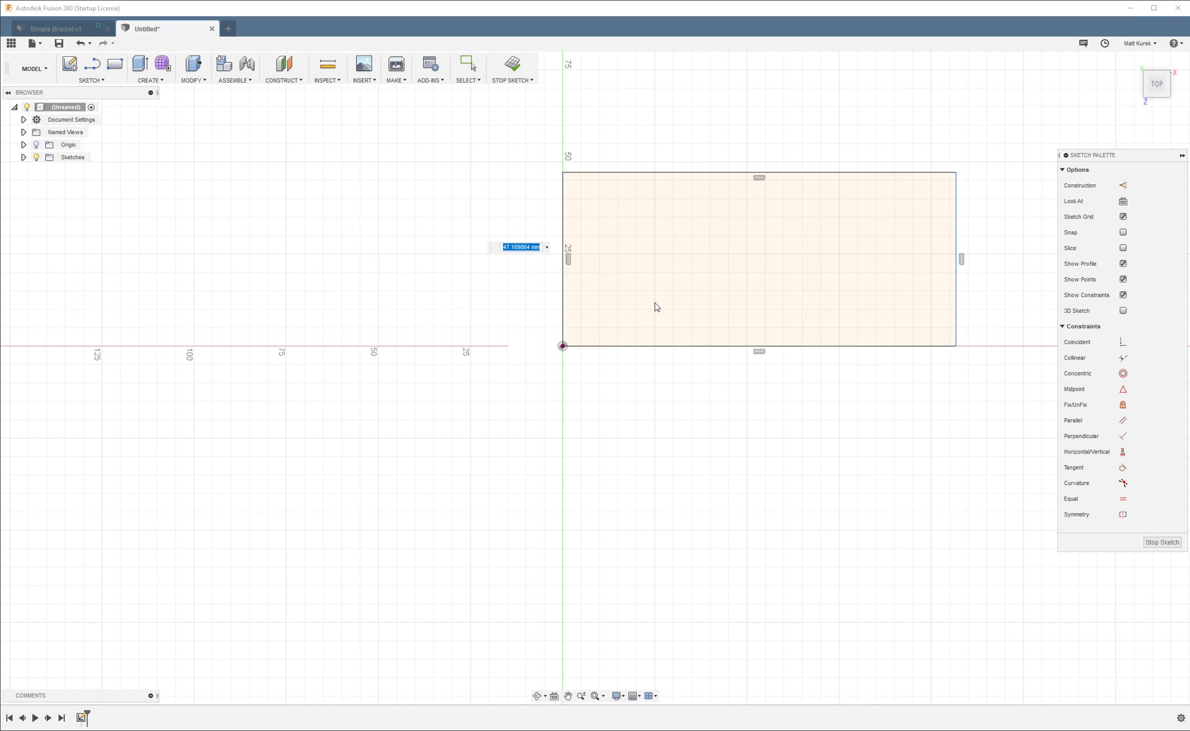
pyautogui.write('50')
pyautogui.press('Return')
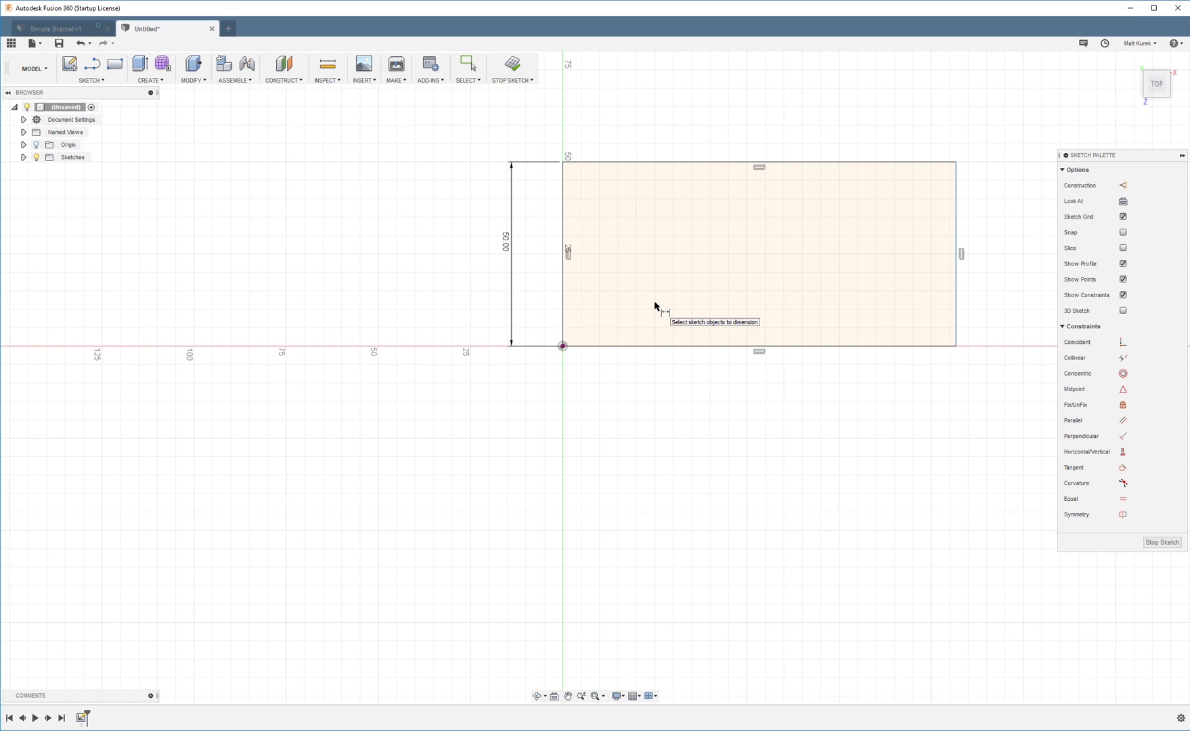
pyautogui.click(719, 162)
pyautogui.click(740, 105)
pyautogui.write('100')
pyautogui.press('Return')
pyautogui.click(86, 80)
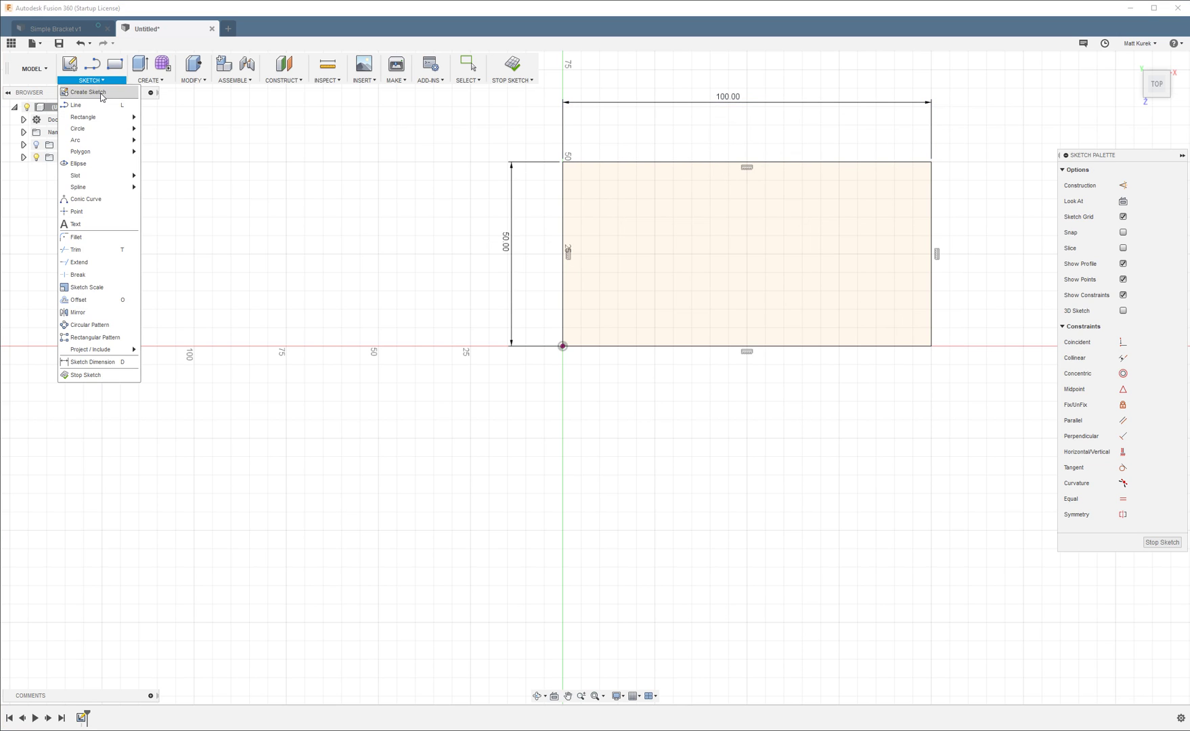
# - Draw centre-diameter circles on the left and right edge midpoints, passing through the corners
pyautogui.moveTo(97, 128)
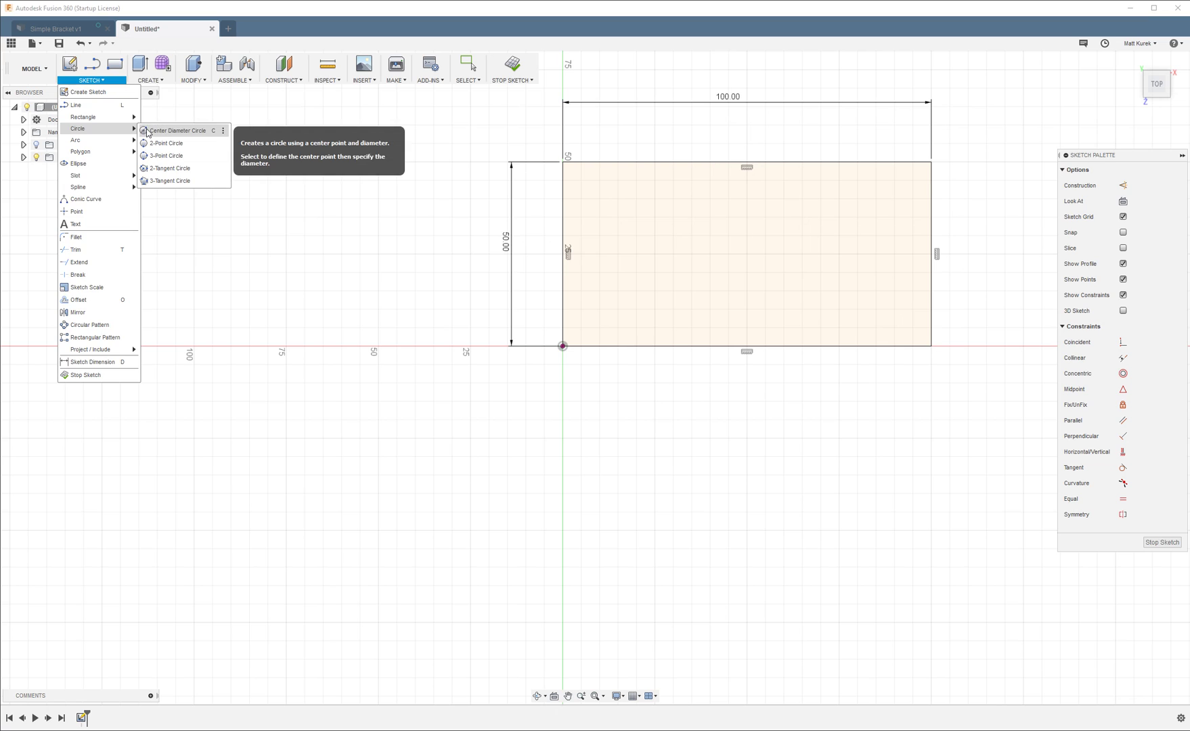
pyautogui.click(144, 132)
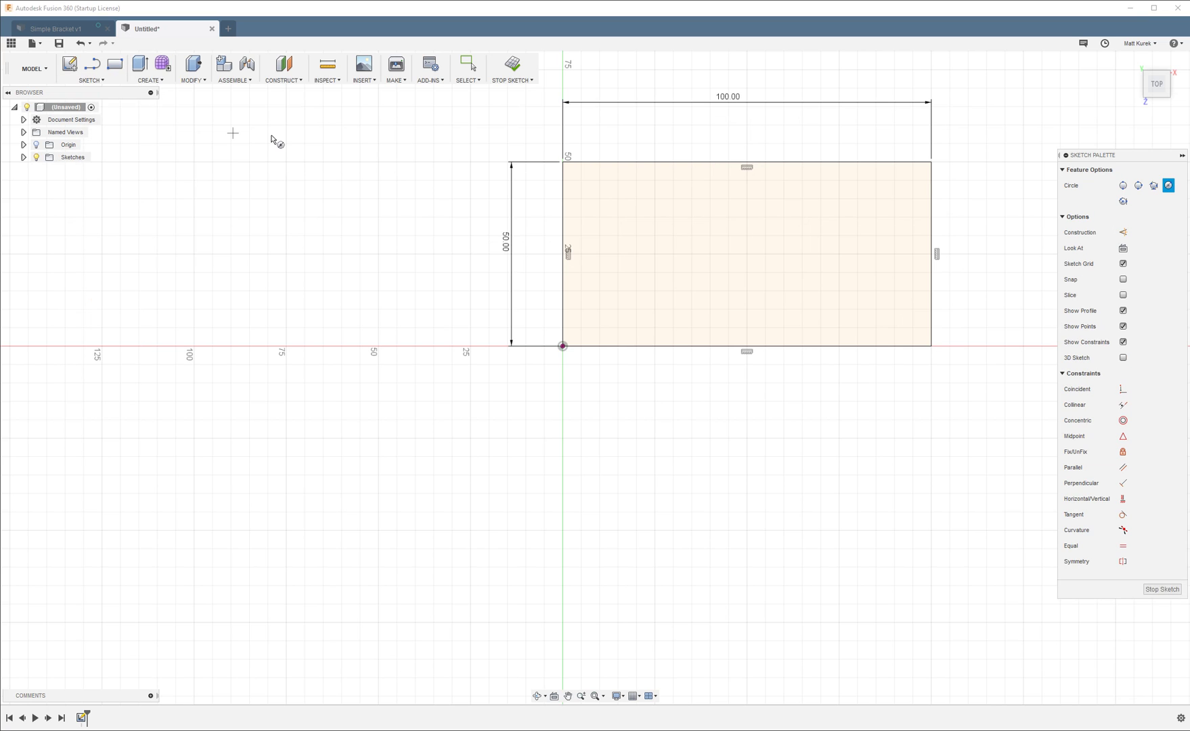
pyautogui.click(566, 254)
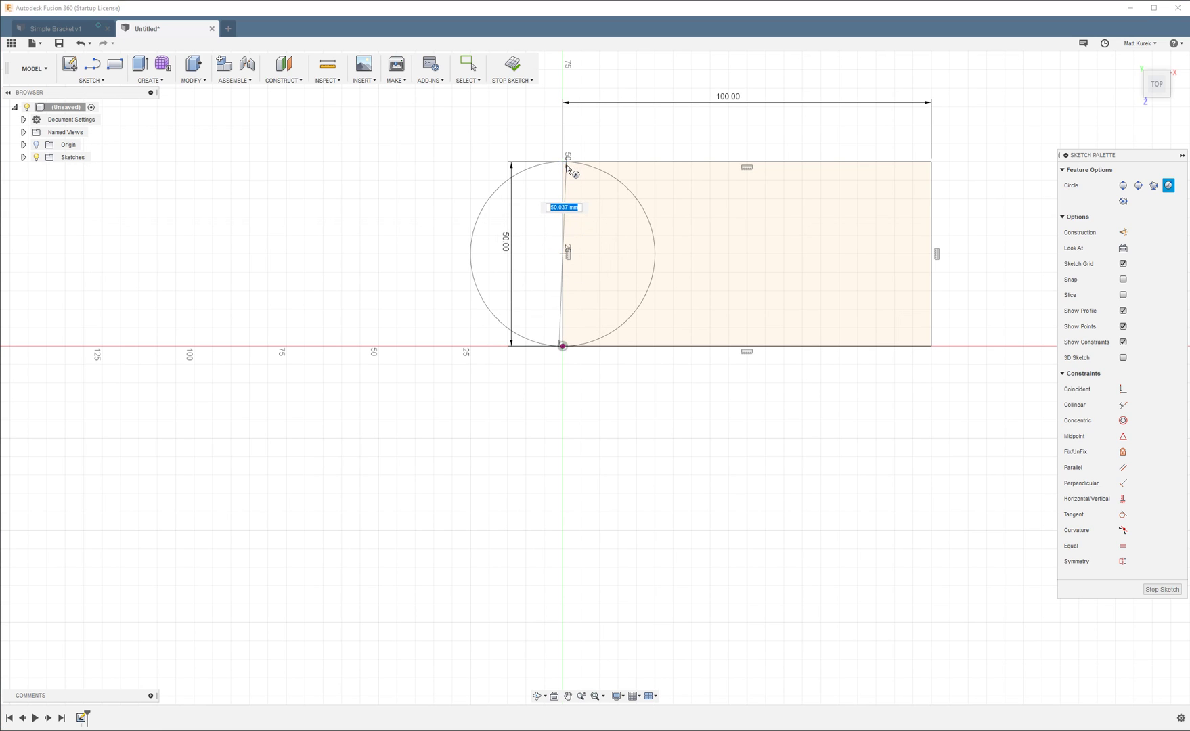
pyautogui.click(564, 163)
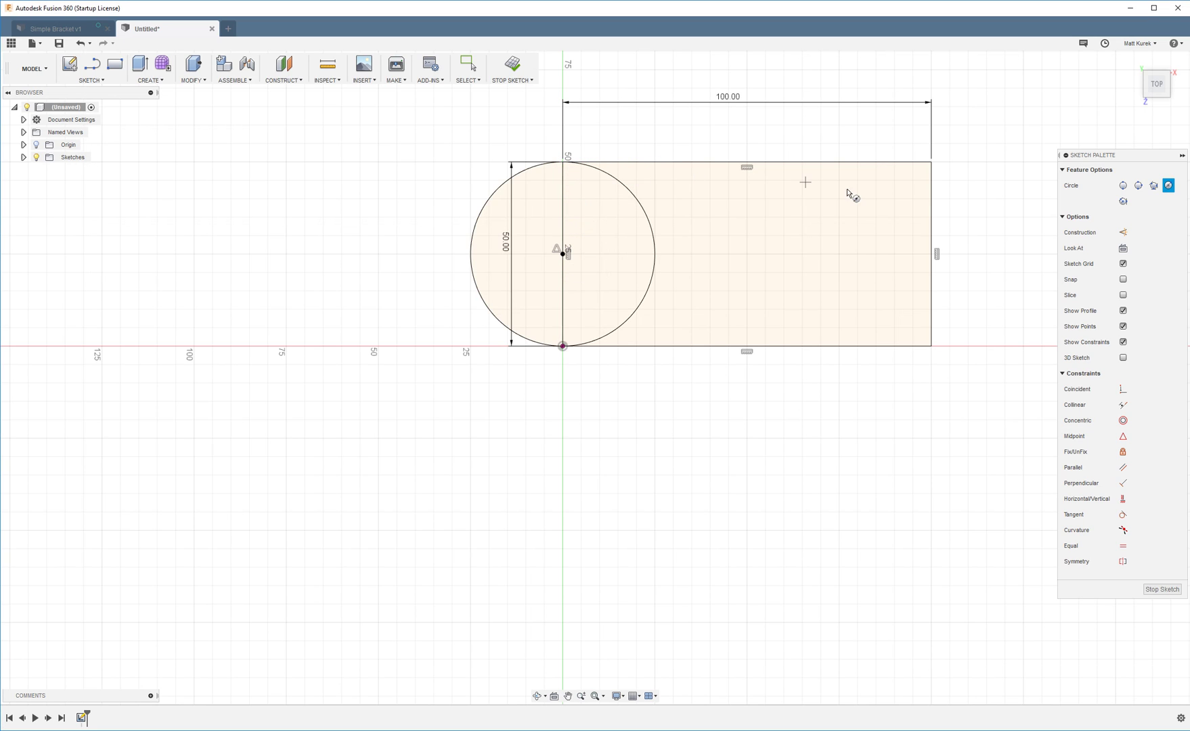
pyautogui.click(932, 255)
pyautogui.click(931, 162)
# - Add a smaller concentric circle inside each end circle
pyautogui.click(932, 254)
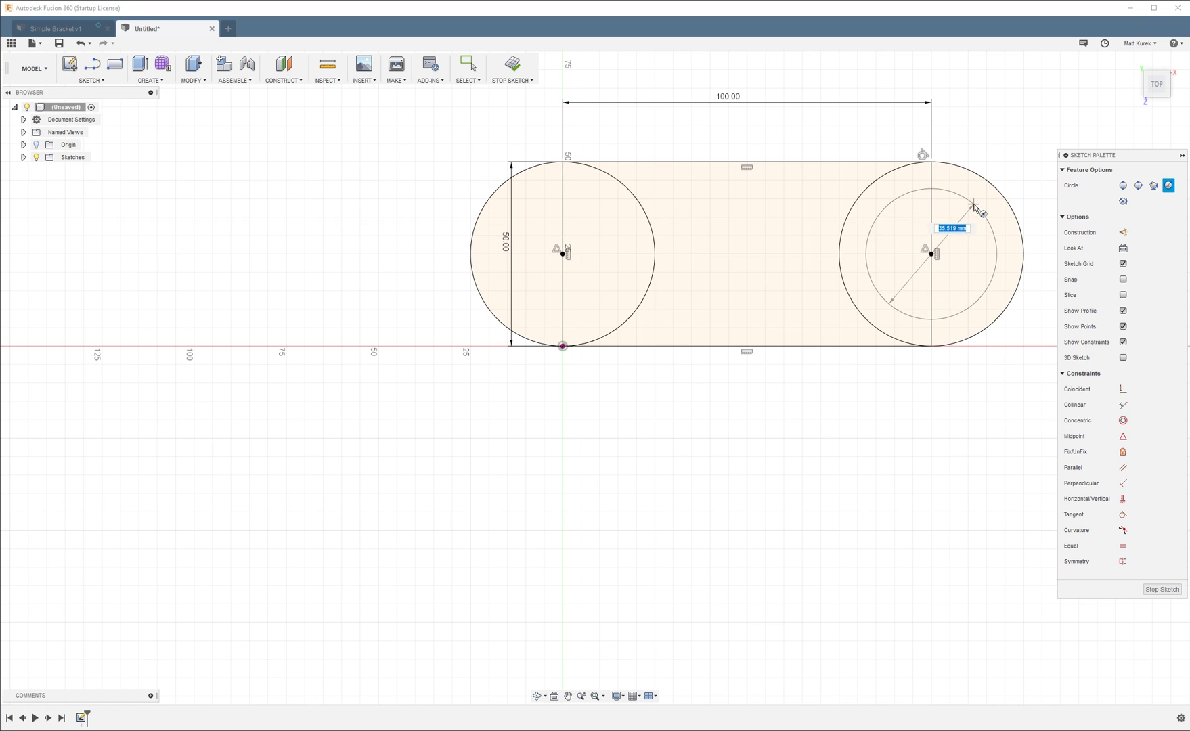
pyautogui.click(980, 210)
pyautogui.click(563, 253)
pyautogui.click(595, 192)
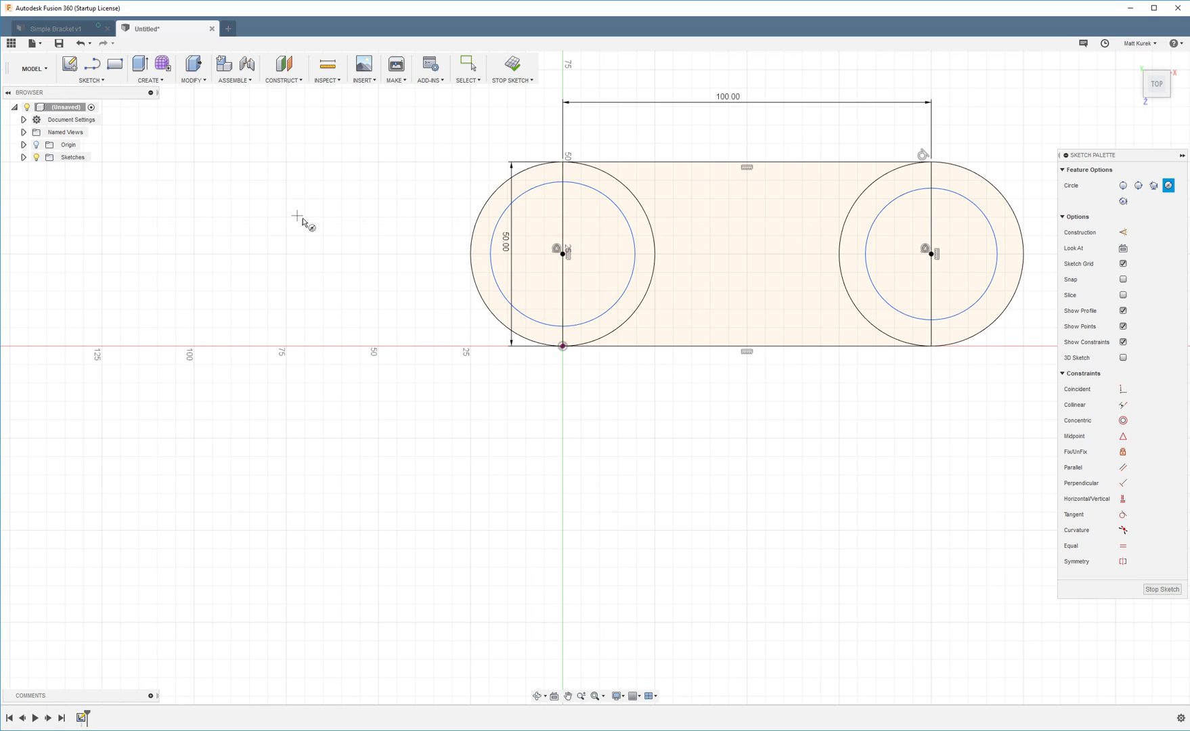
pyautogui.press('Escape')
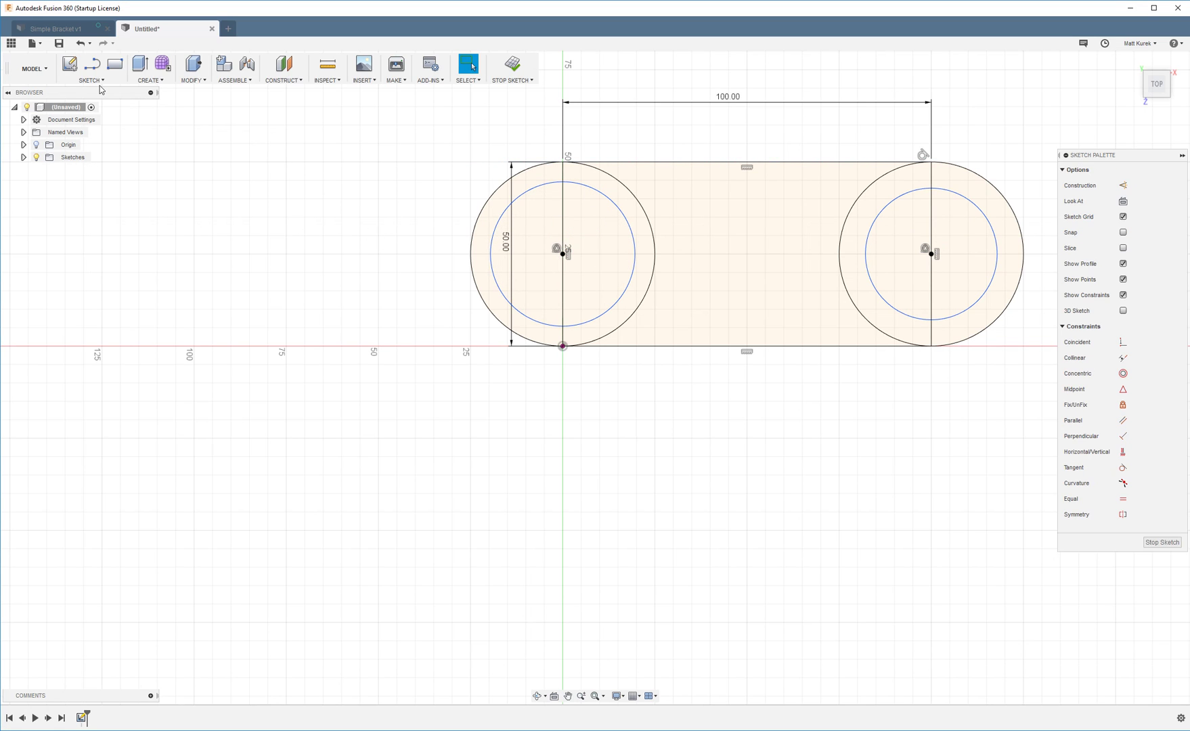
pyautogui.click(92, 80)
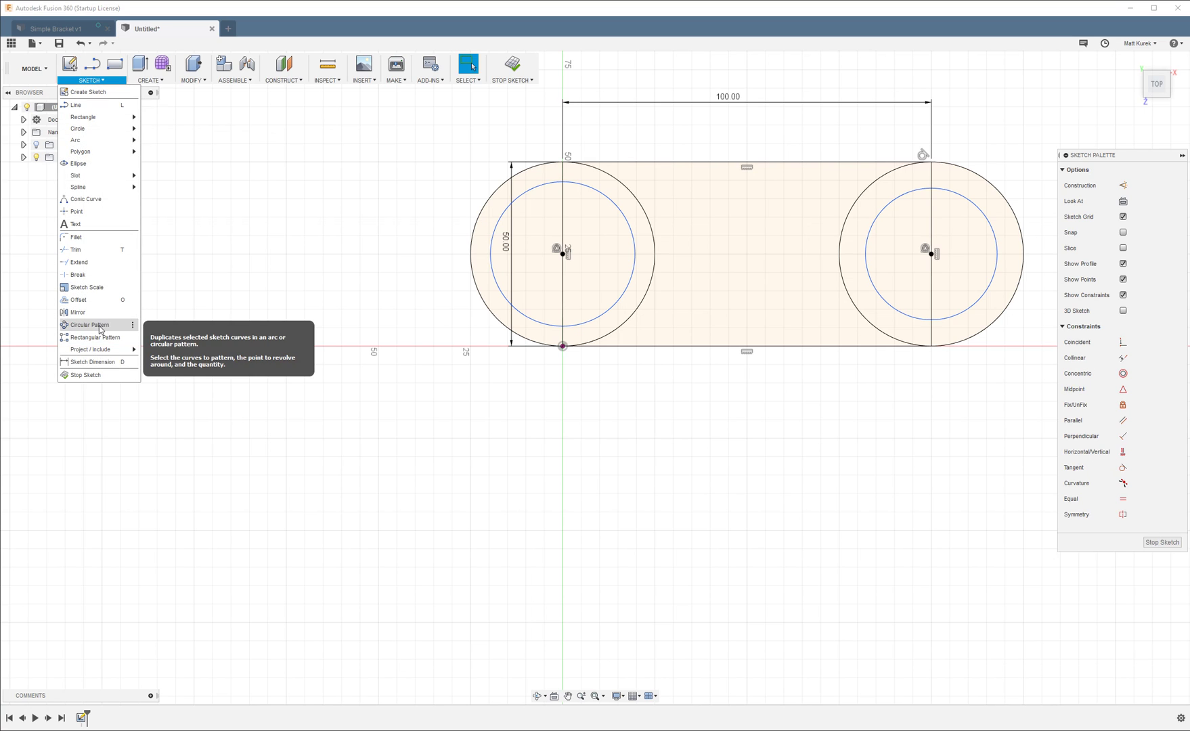
# - Give the left and right inner circles each a 30 mm diameter dimension
pyautogui.click(93, 362)
pyautogui.click(612, 202)
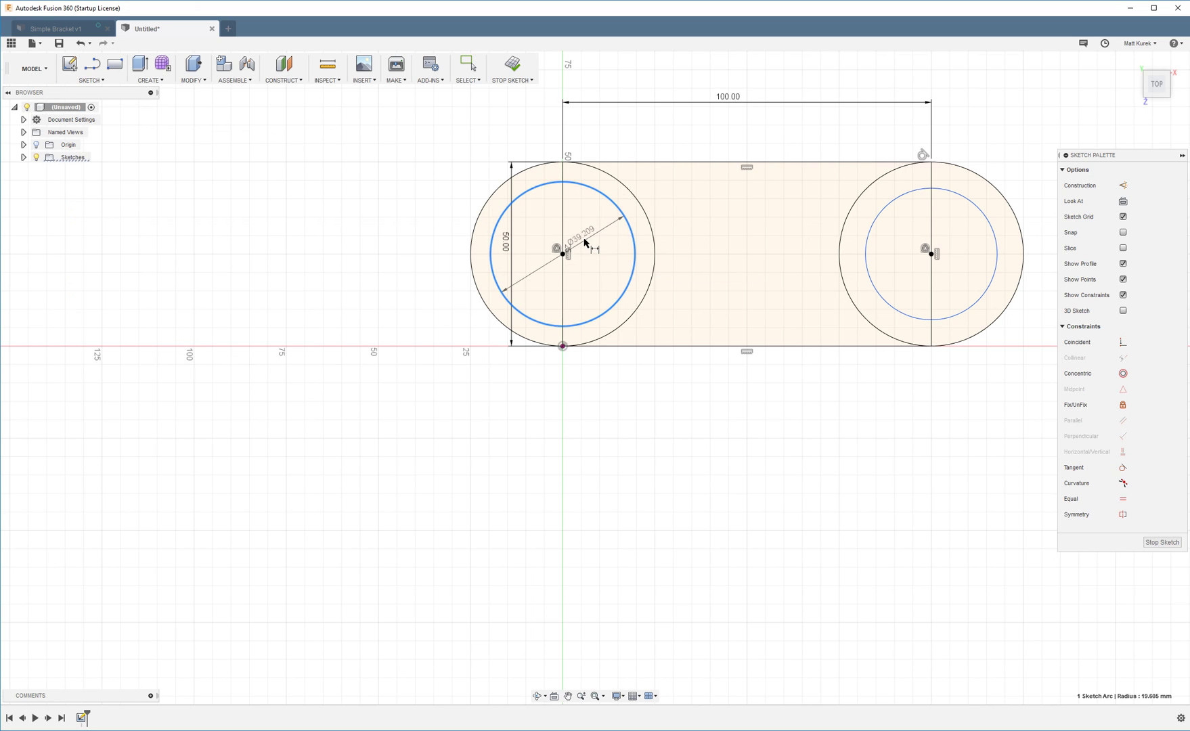
pyautogui.click(600, 233)
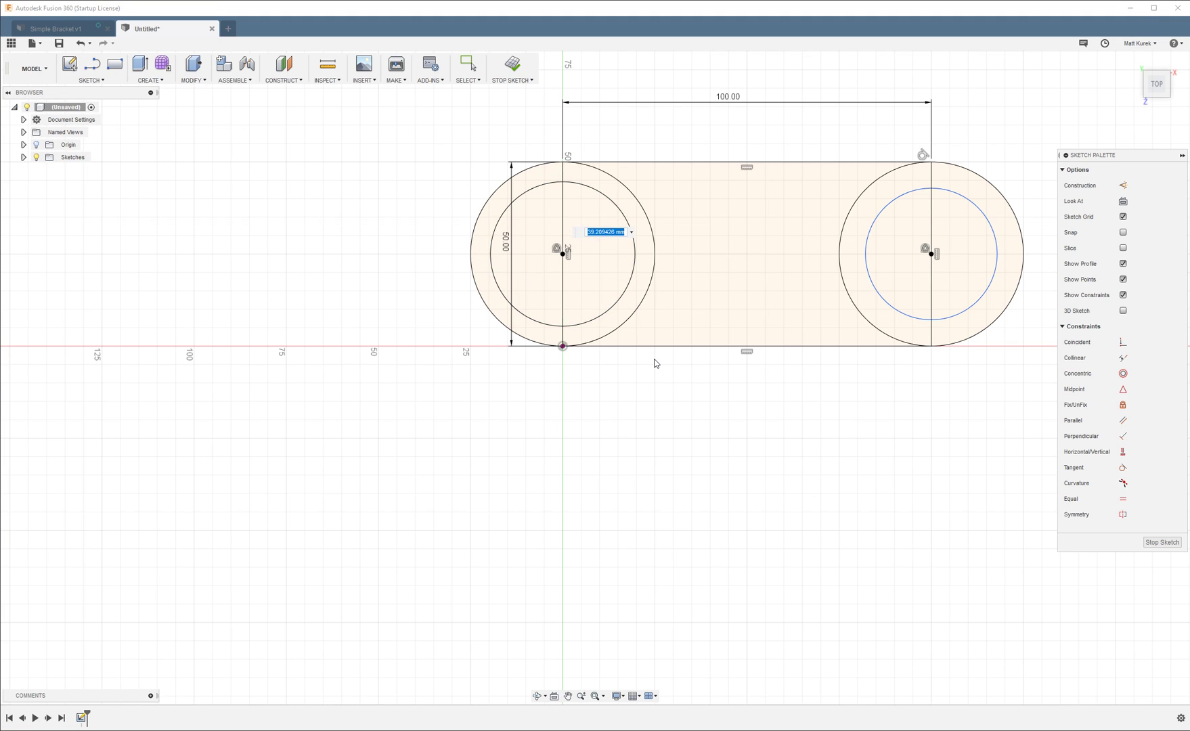
pyautogui.write('30')
pyautogui.press('Return')
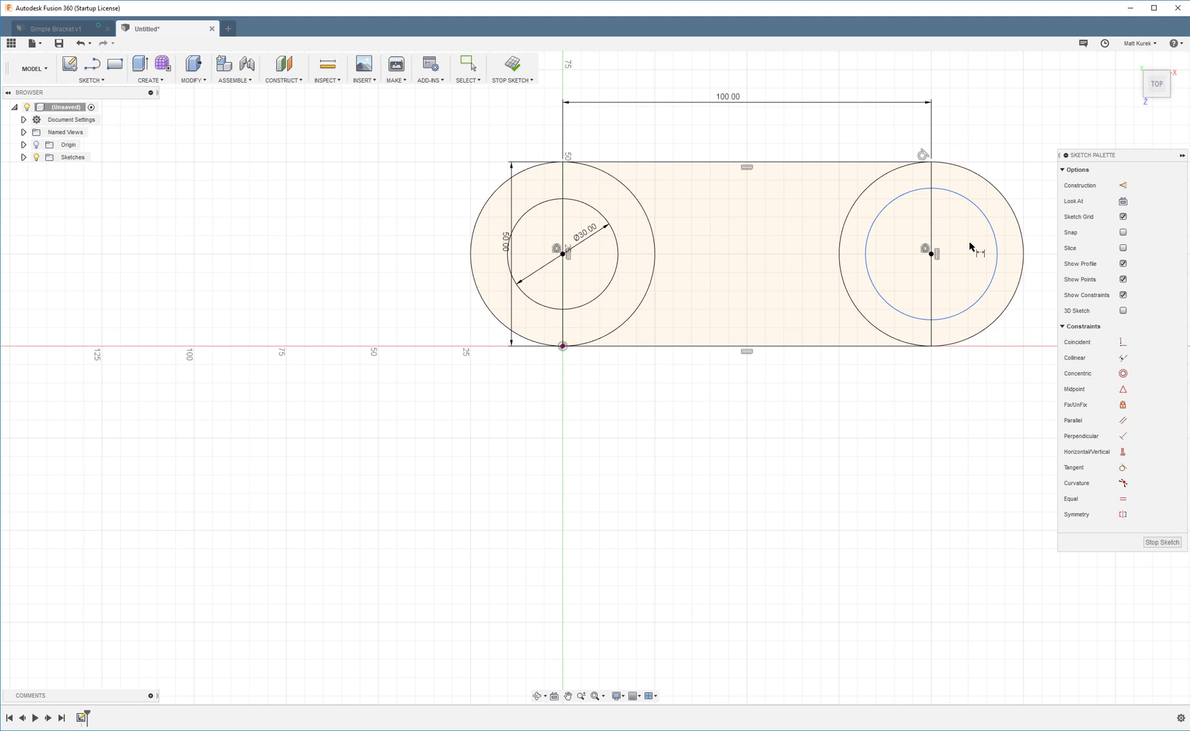
pyautogui.click(991, 232)
pyautogui.click(958, 260)
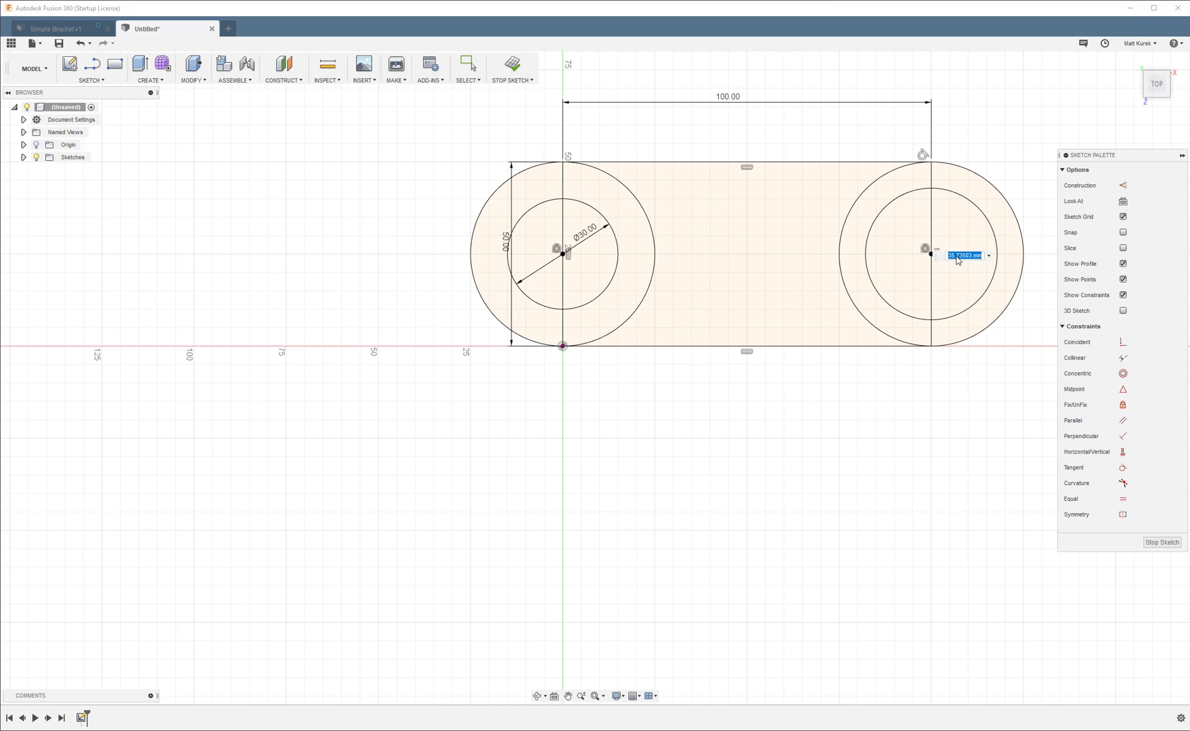
pyautogui.write('30')
pyautogui.press('Return')
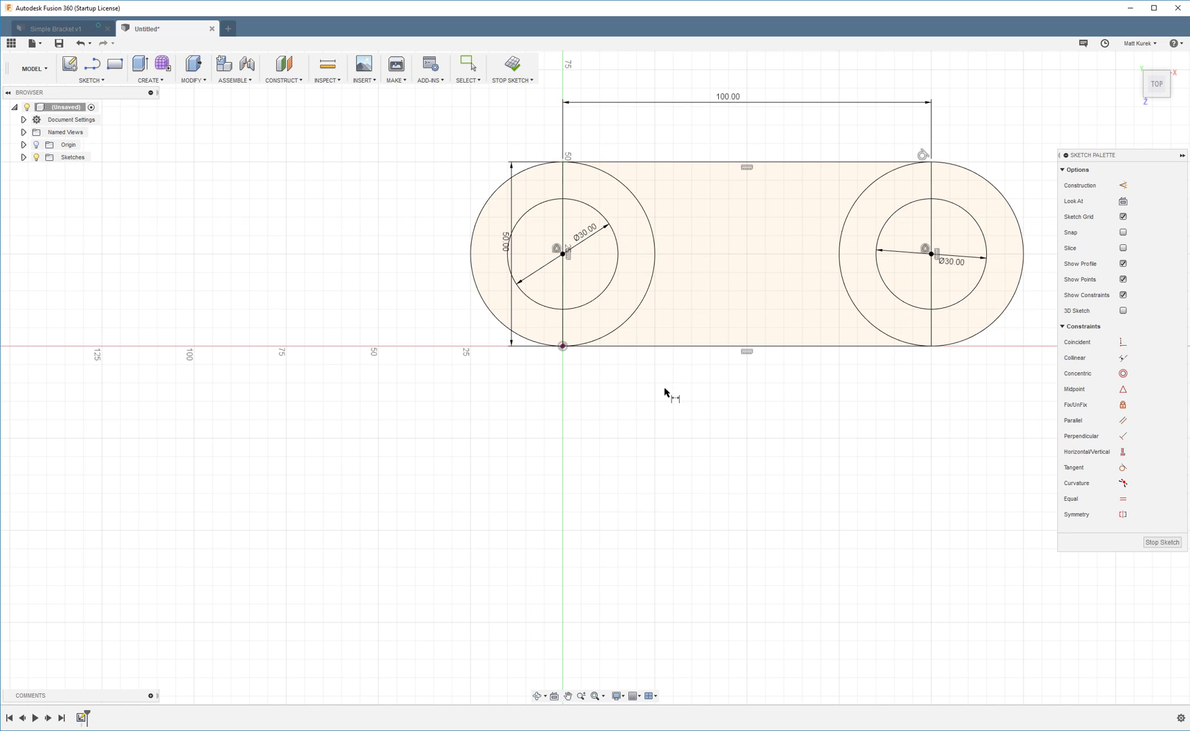
pyautogui.press('Escape')
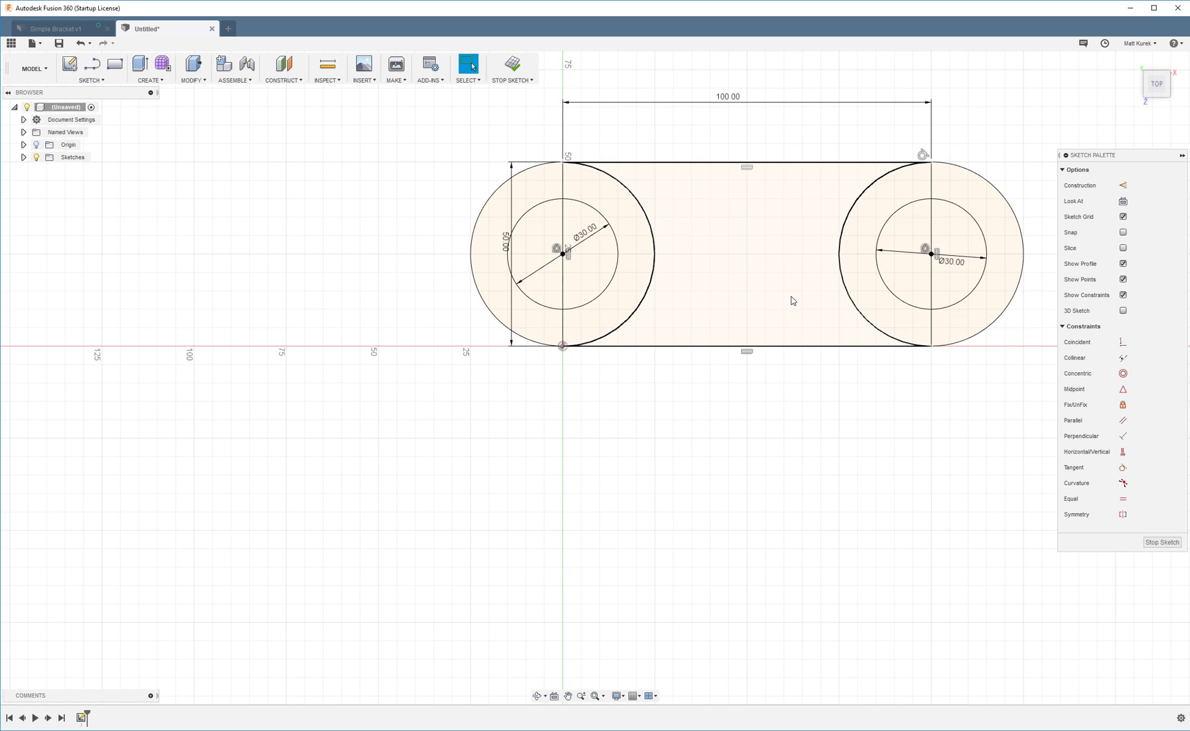
# - Trim away the inner arcs of the left and right end circles
pyautogui.click(88, 80)
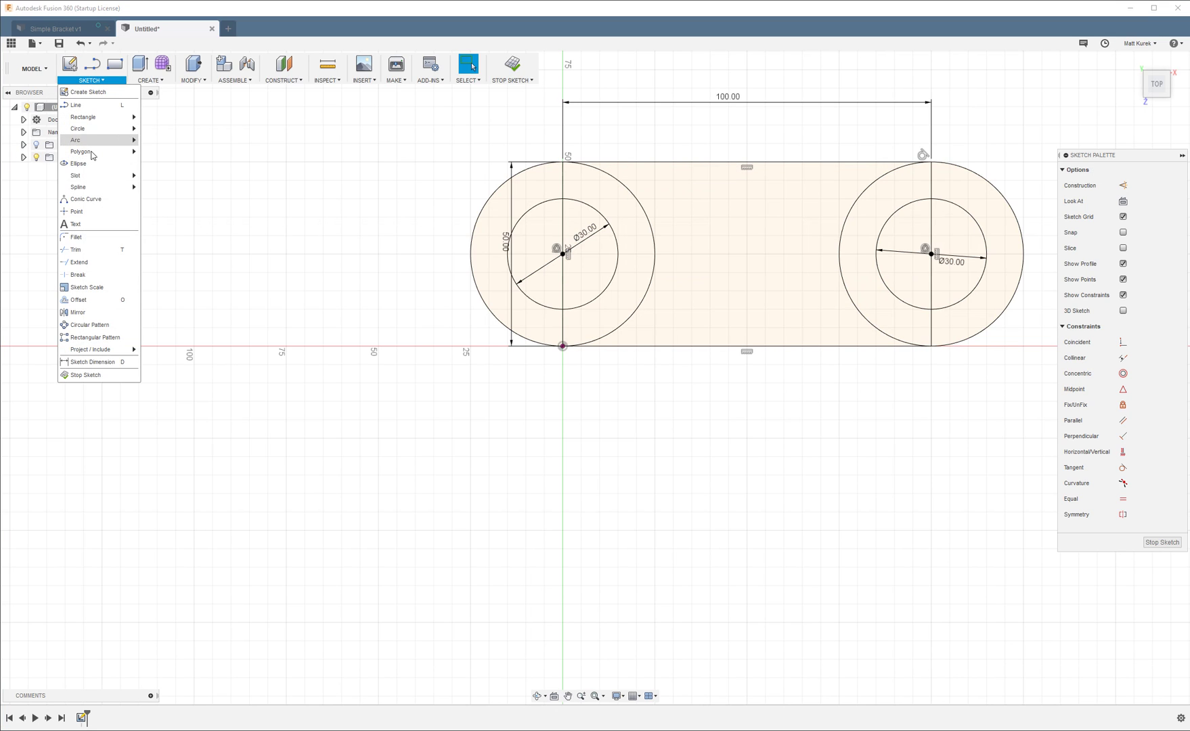
pyautogui.click(94, 255)
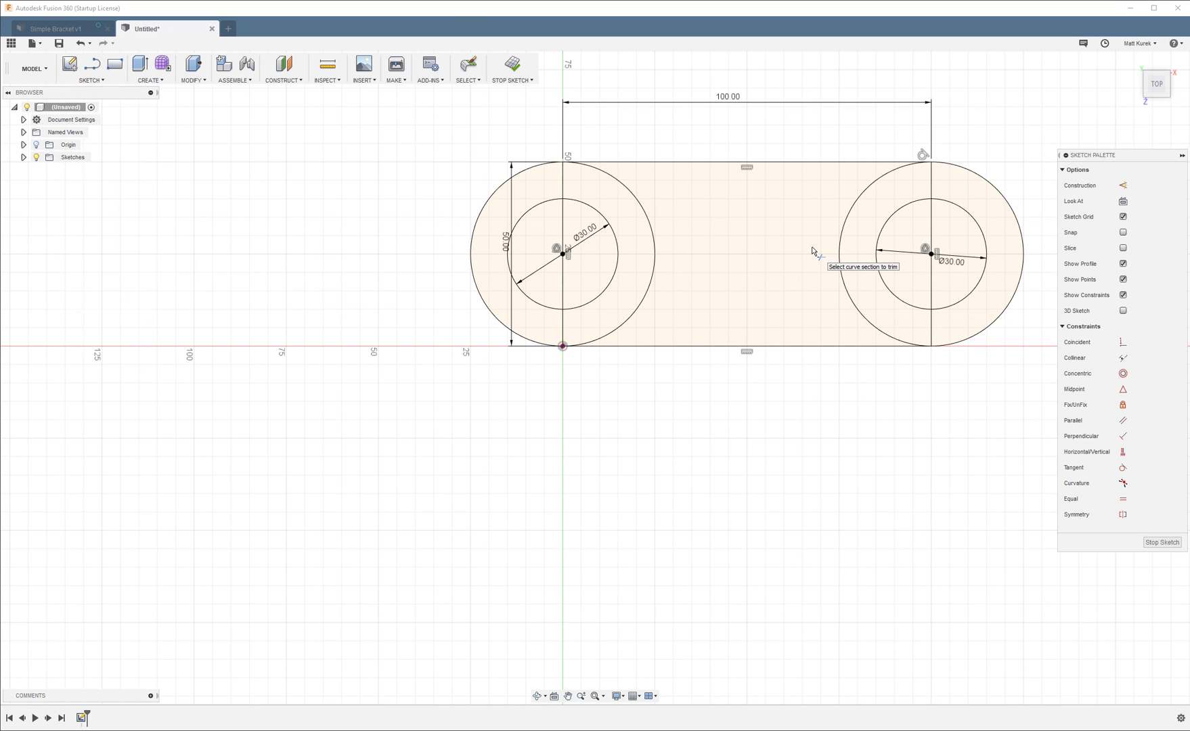
pyautogui.click(648, 219)
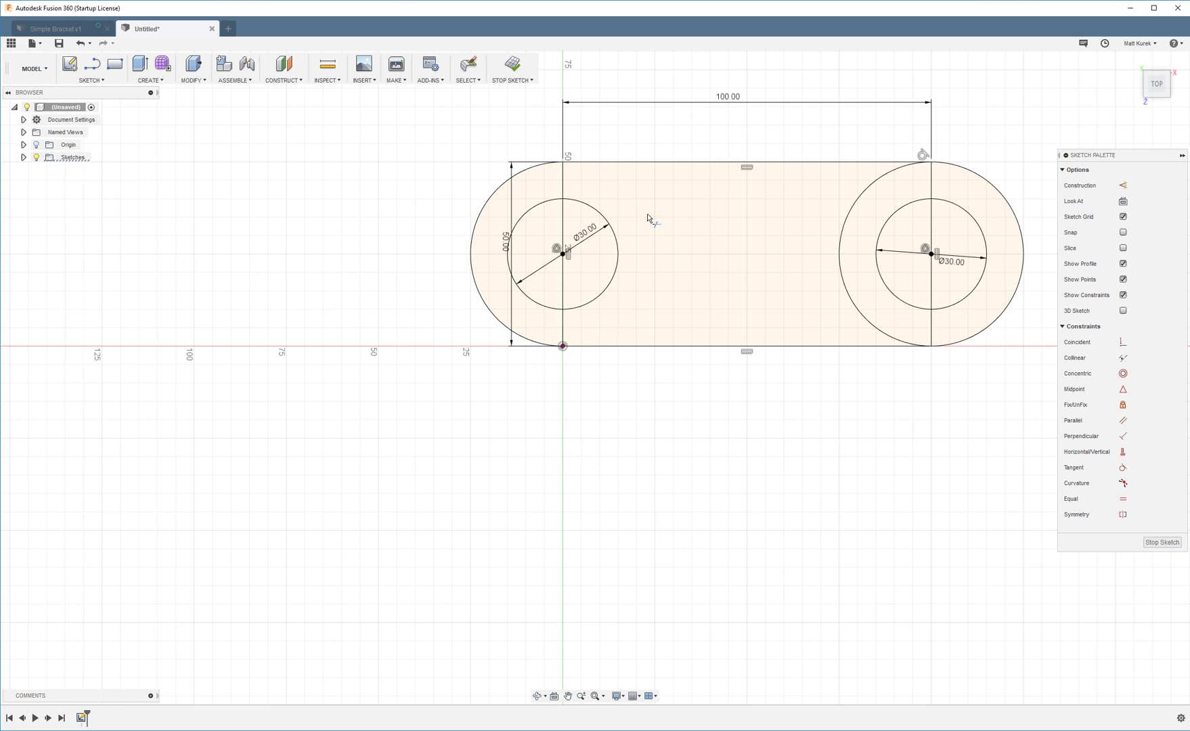
pyautogui.click(841, 252)
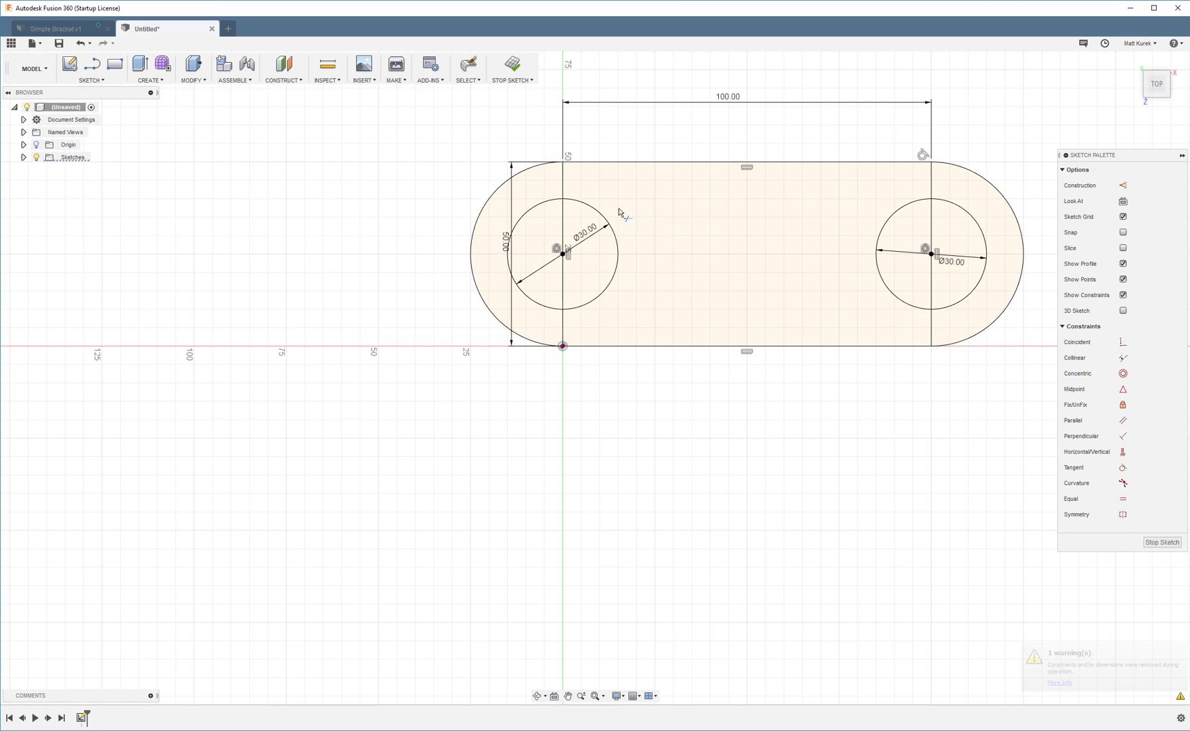
pyautogui.press('Escape')
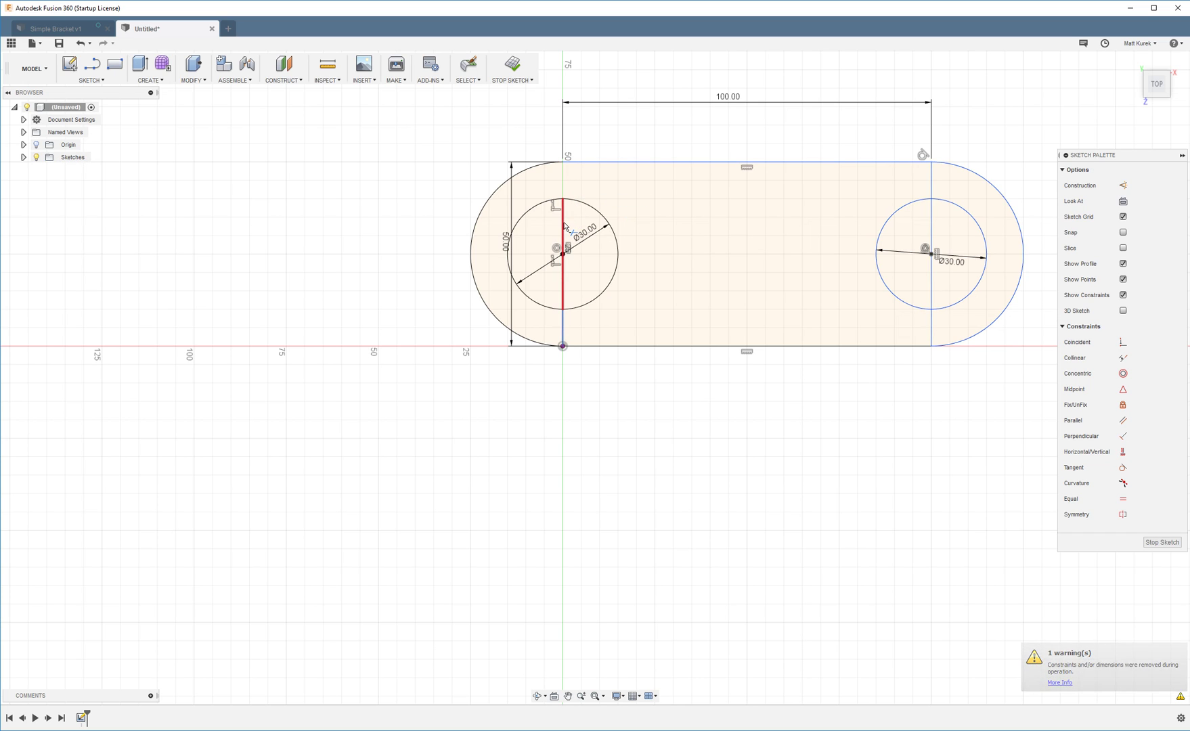
# - Trim the leftover end-line pieces and finish the sketch
pyautogui.click(933, 328)
pyautogui.click(933, 284)
pyautogui.click(936, 188)
pyautogui.press('Escape')
pyautogui.click(513, 65)
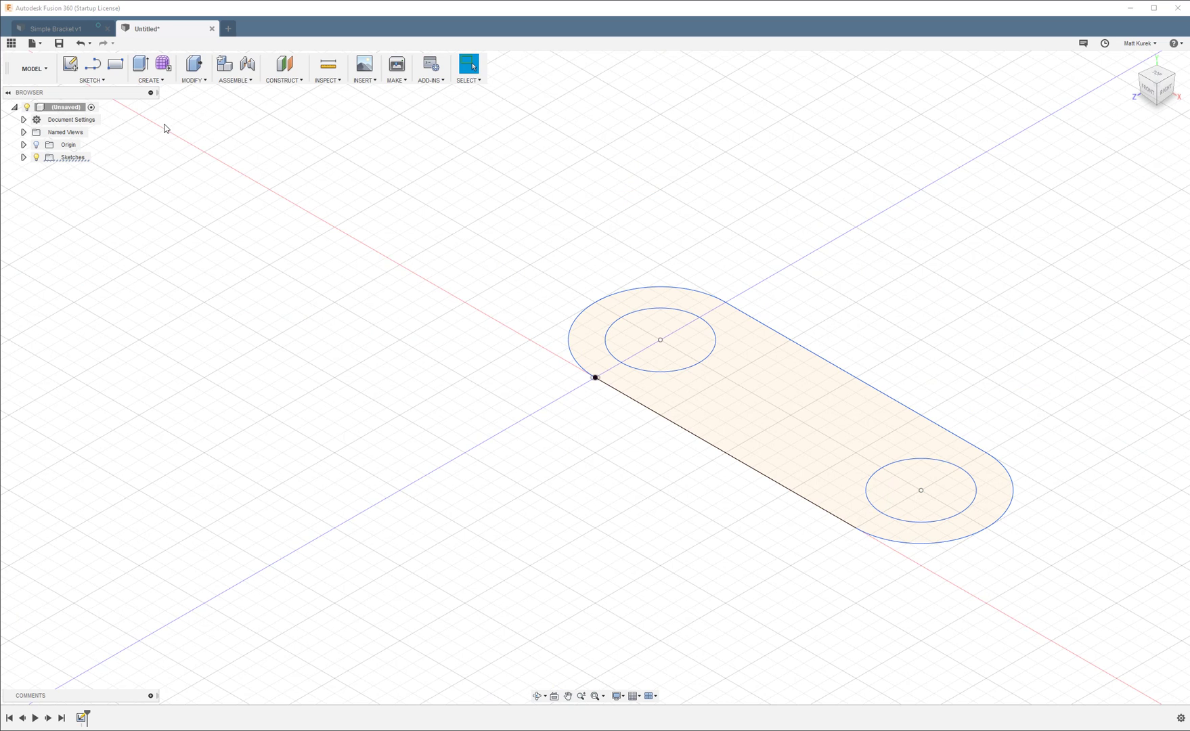
# - Extrude the slot profile 10 mm into a plate, then return to the Simple Bracket v1 tab
pyautogui.click(149, 80)
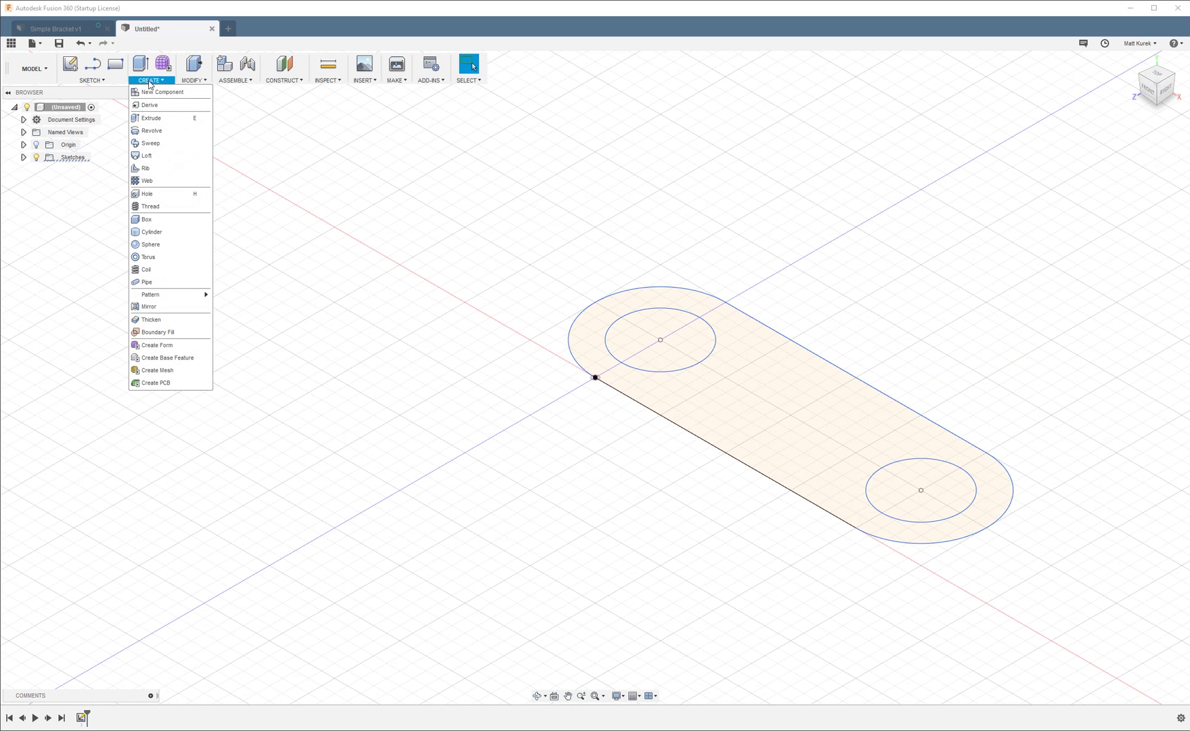
pyautogui.click(176, 121)
pyautogui.click(783, 411)
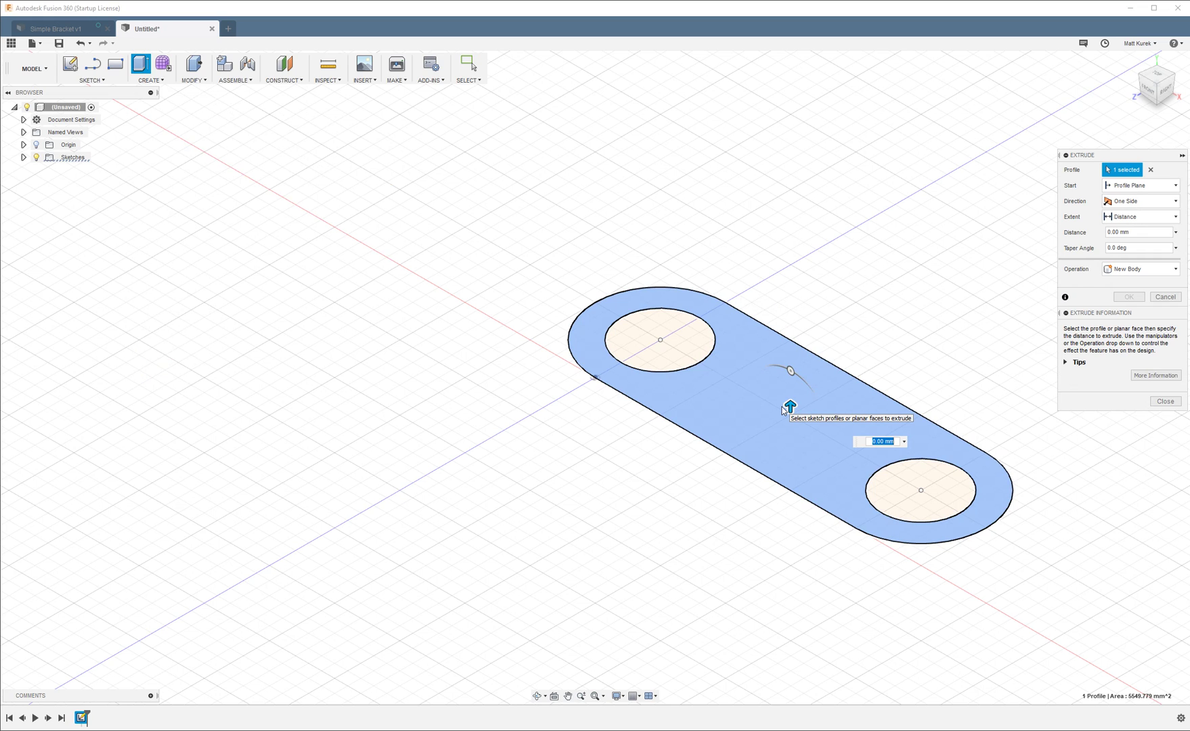
pyautogui.moveTo(789, 407); pyautogui.dragTo(790, 376)
pyautogui.click(882, 411)
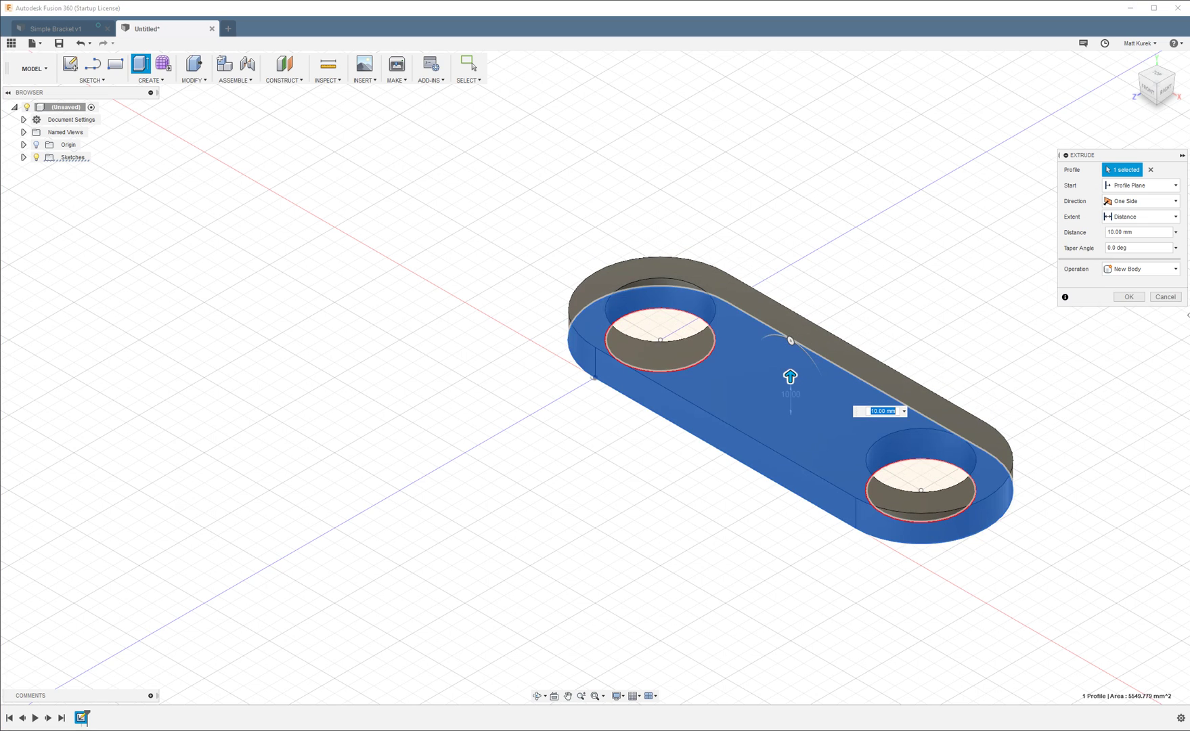
pyautogui.press('Return')
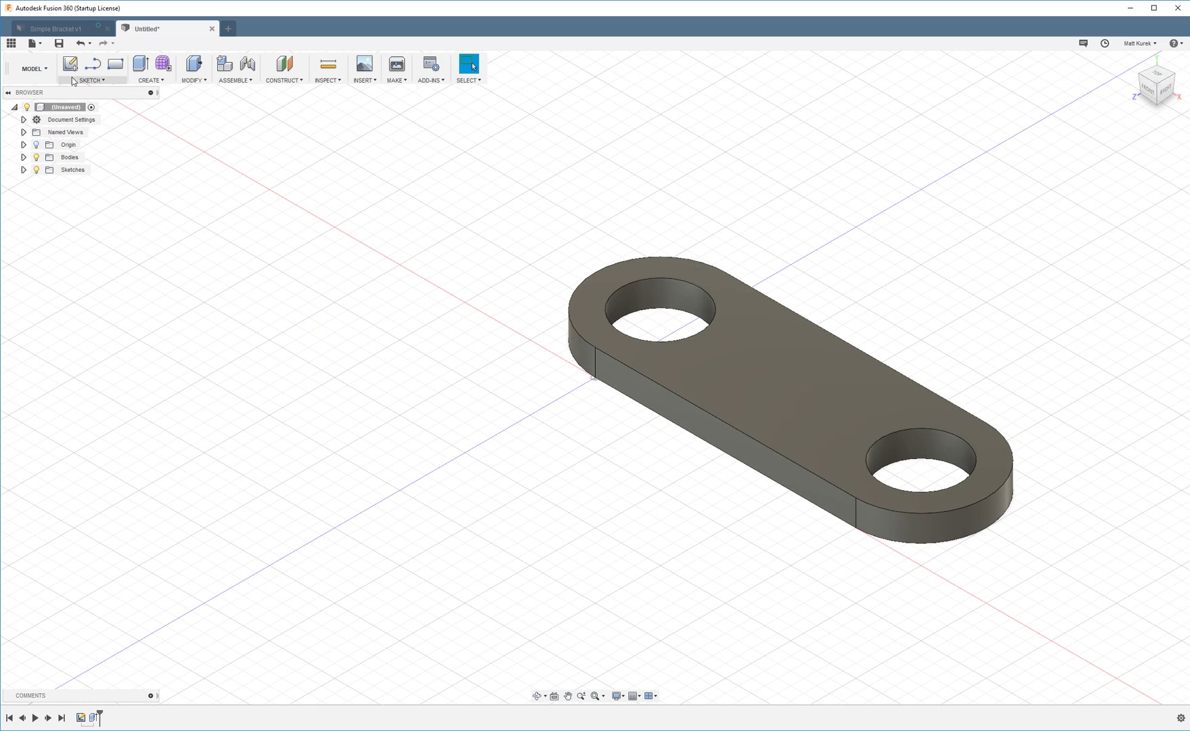
pyautogui.click(58, 28)
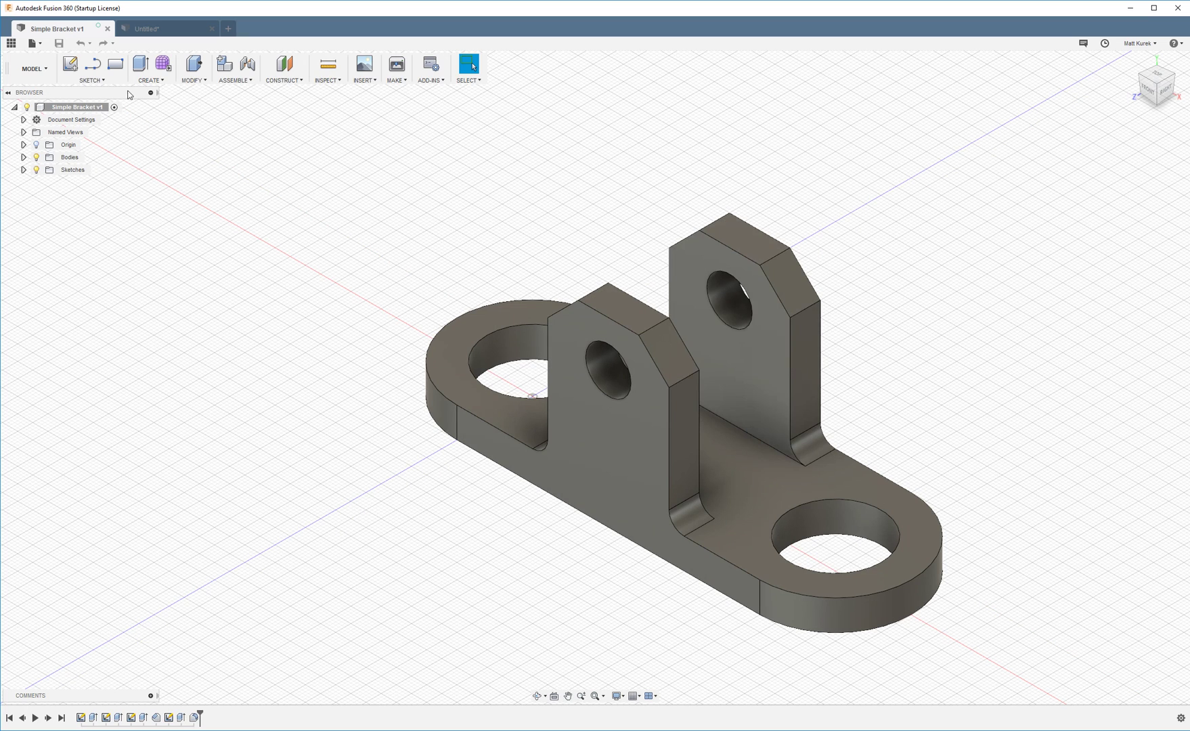
# - Return to the Untitled design and open a new sketch on the plate's top face
pyautogui.click(154, 29)
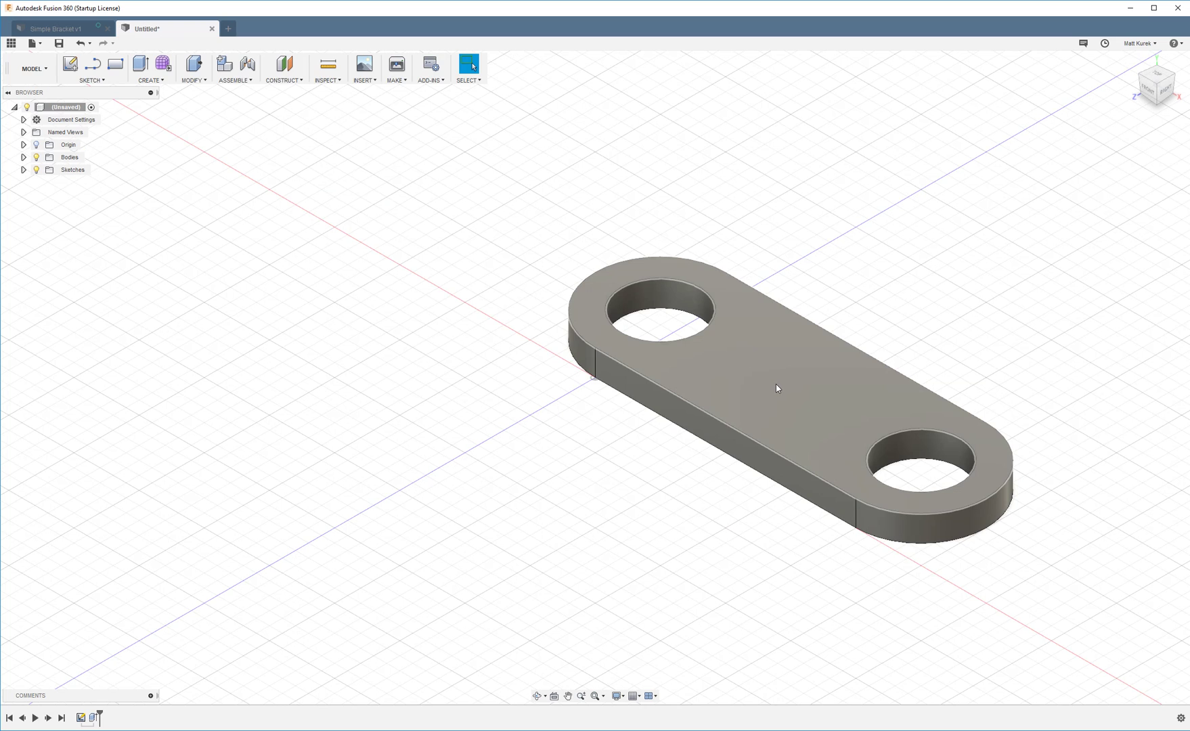
pyautogui.click(775, 384)
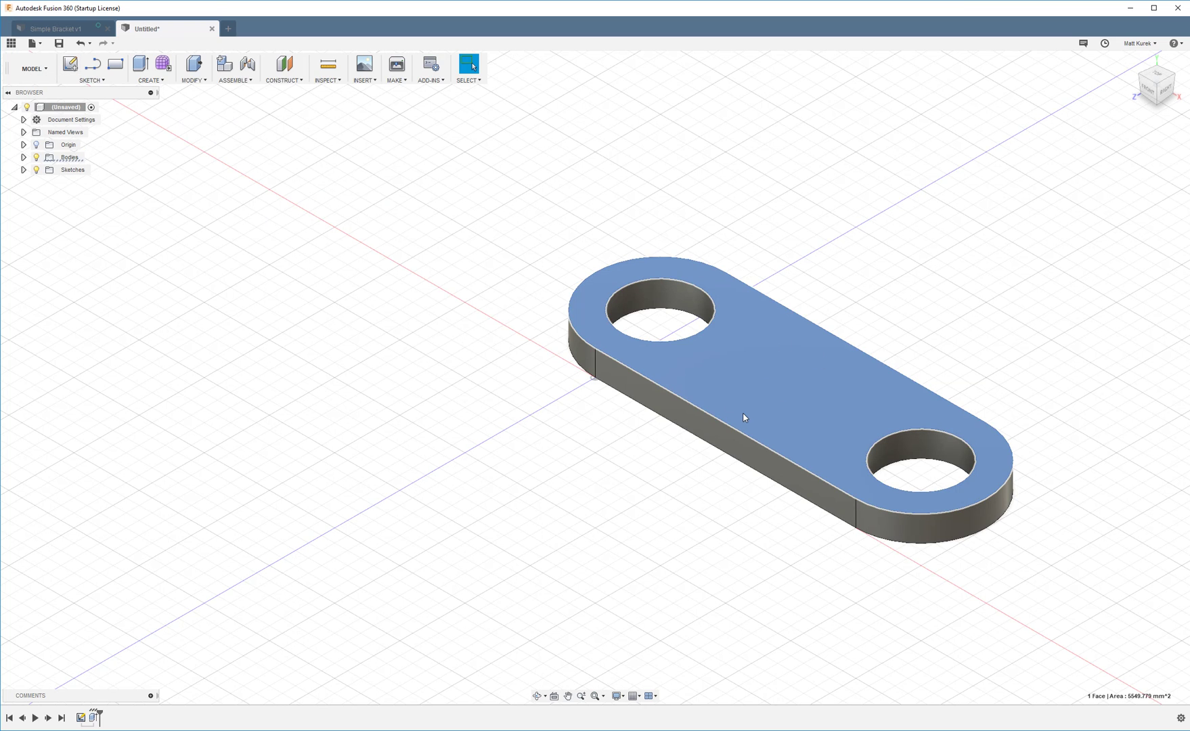
pyautogui.click(65, 73)
pyautogui.scroll(-3, 964, 306)
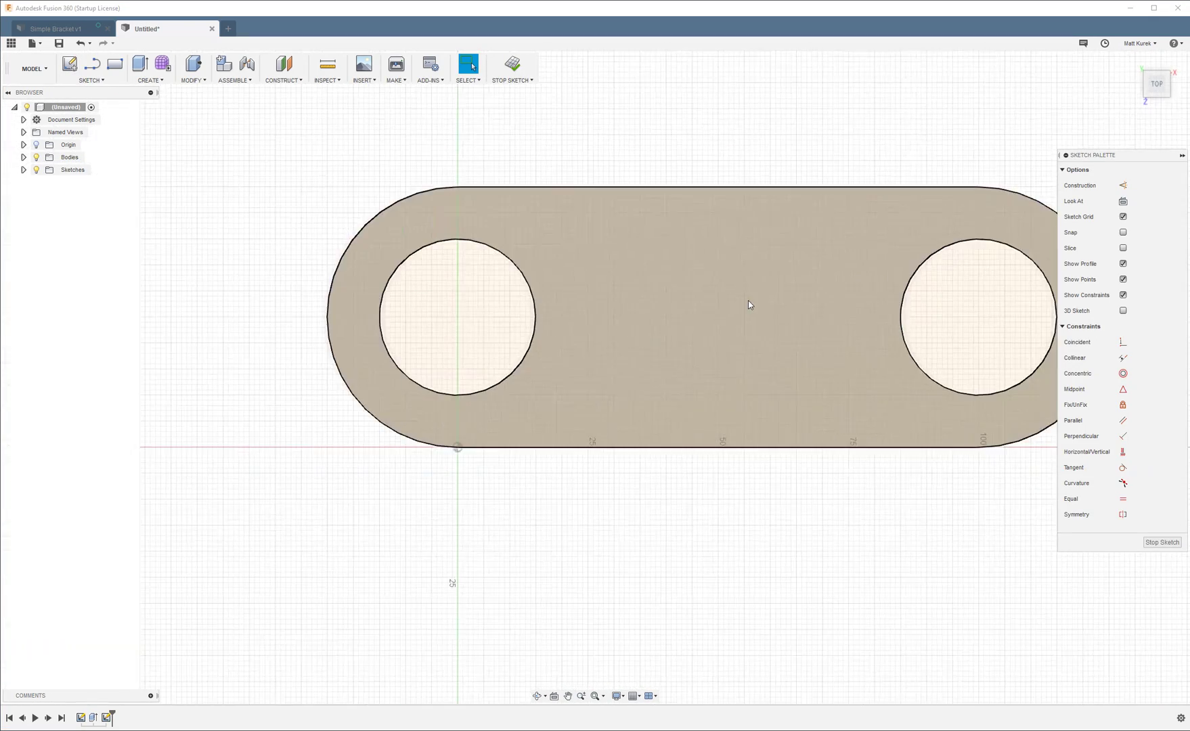
pyautogui.scroll(3, 719, 308)
pyautogui.scroll(2, 1004, 326)
pyautogui.scroll(-4, 523, 277)
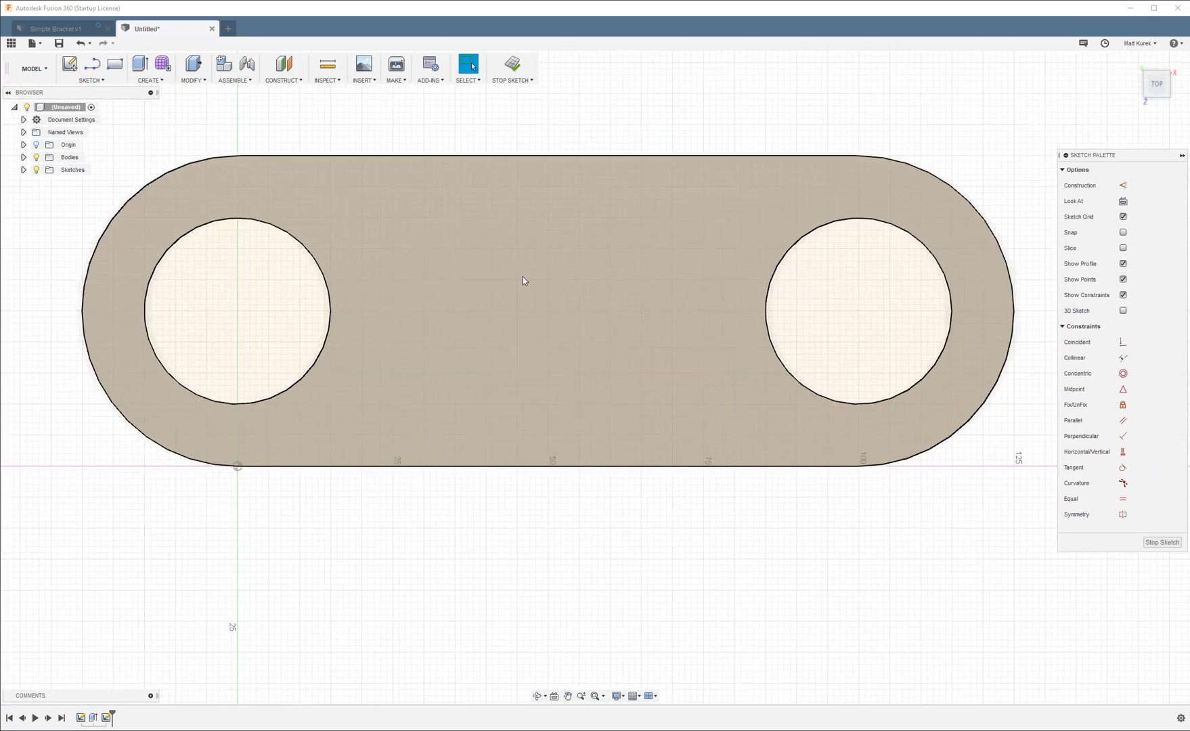
# - Draw two 2-point rectangles between the holes, along the plate's top and bottom edges
pyautogui.click(93, 80)
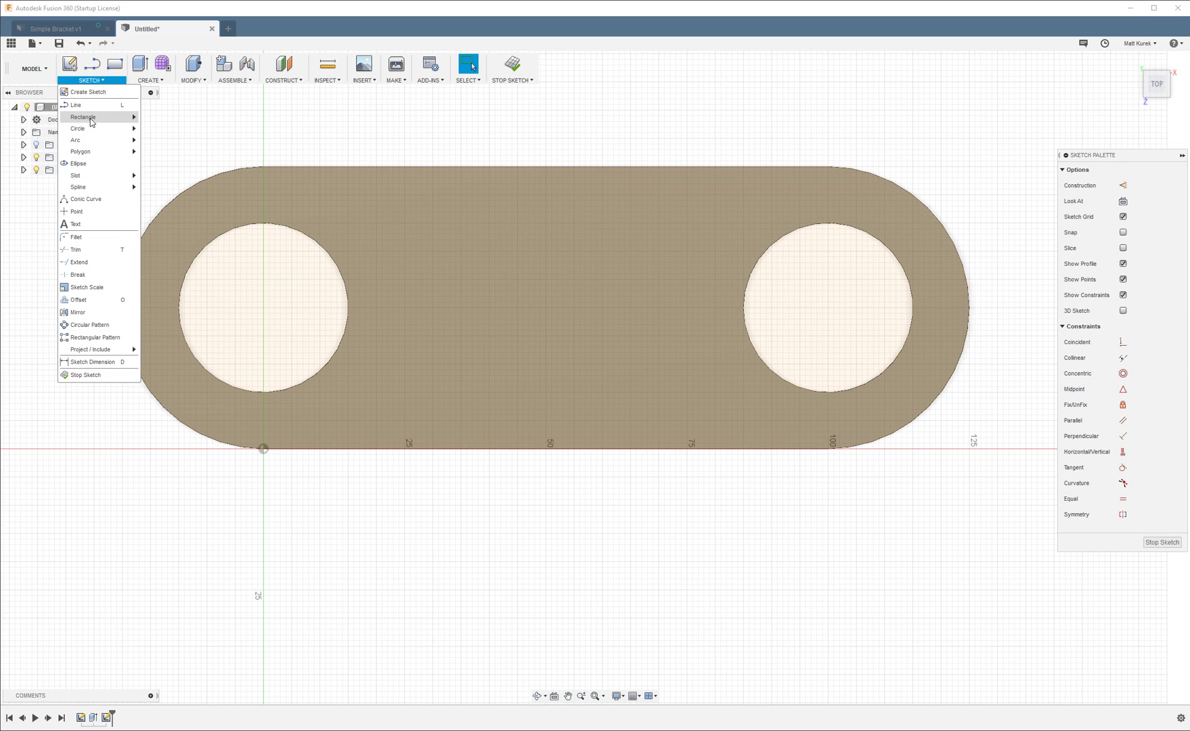
pyautogui.moveTo(101, 117)
pyautogui.click(171, 117)
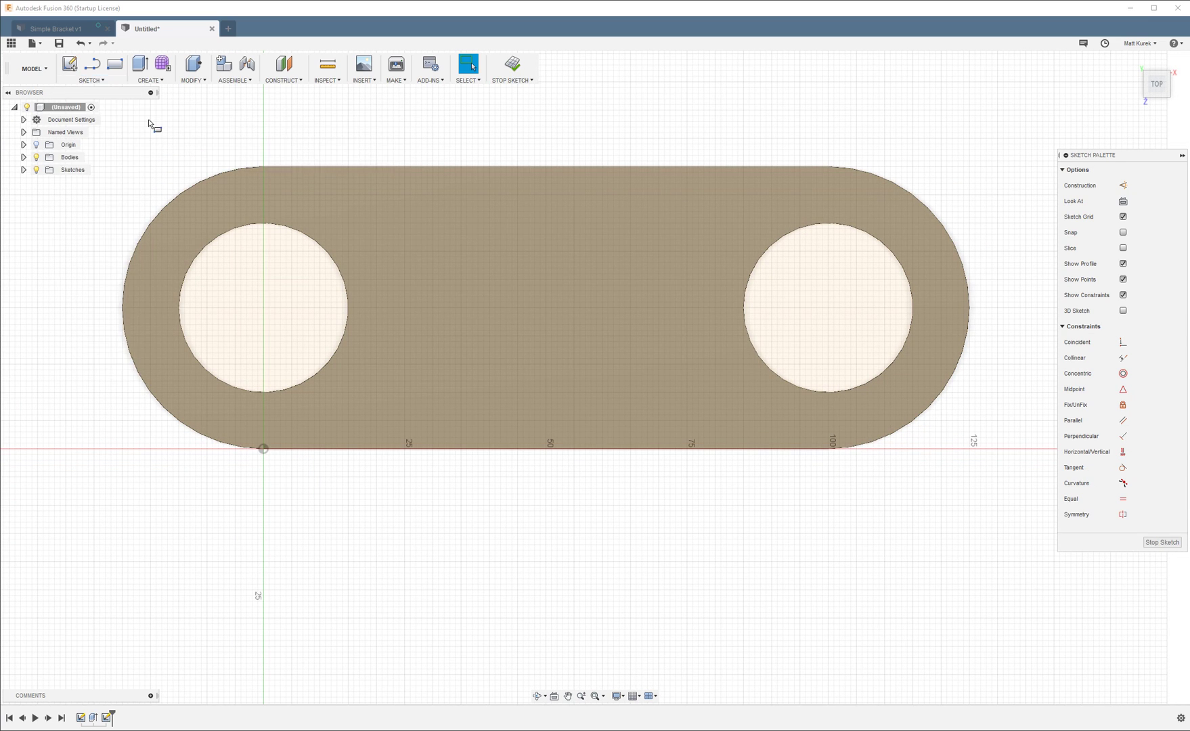
pyautogui.click(411, 167)
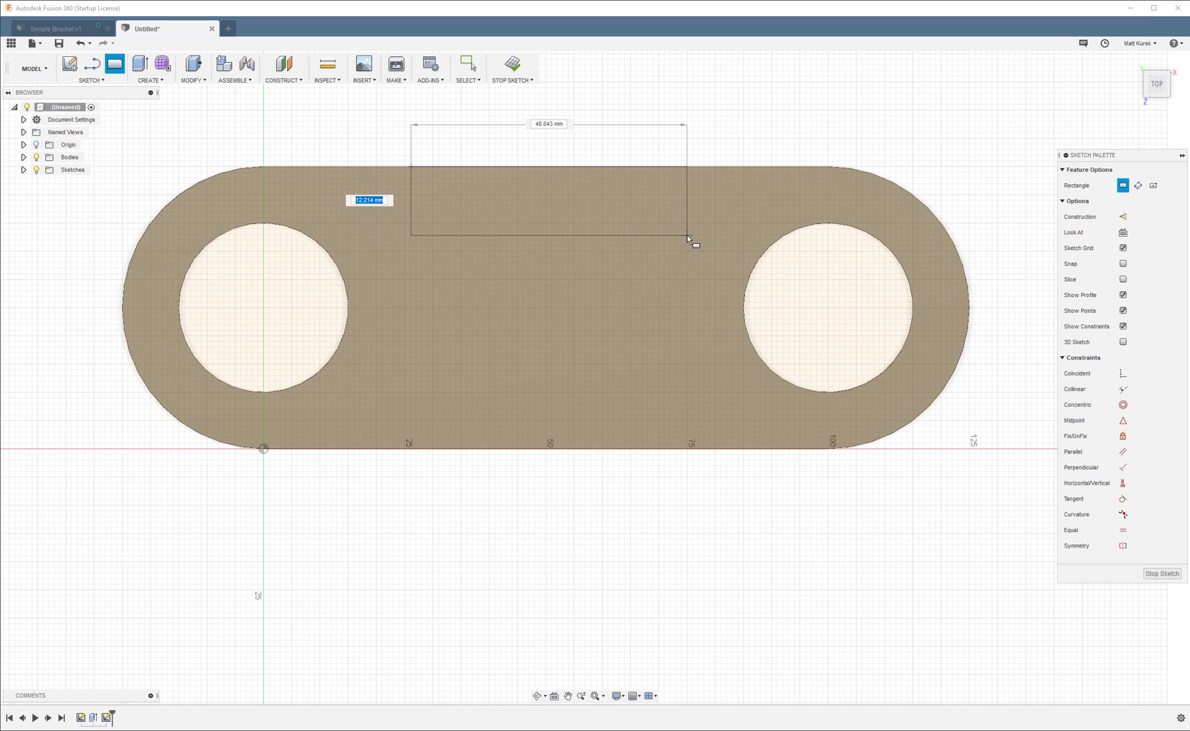
pyautogui.click(687, 235)
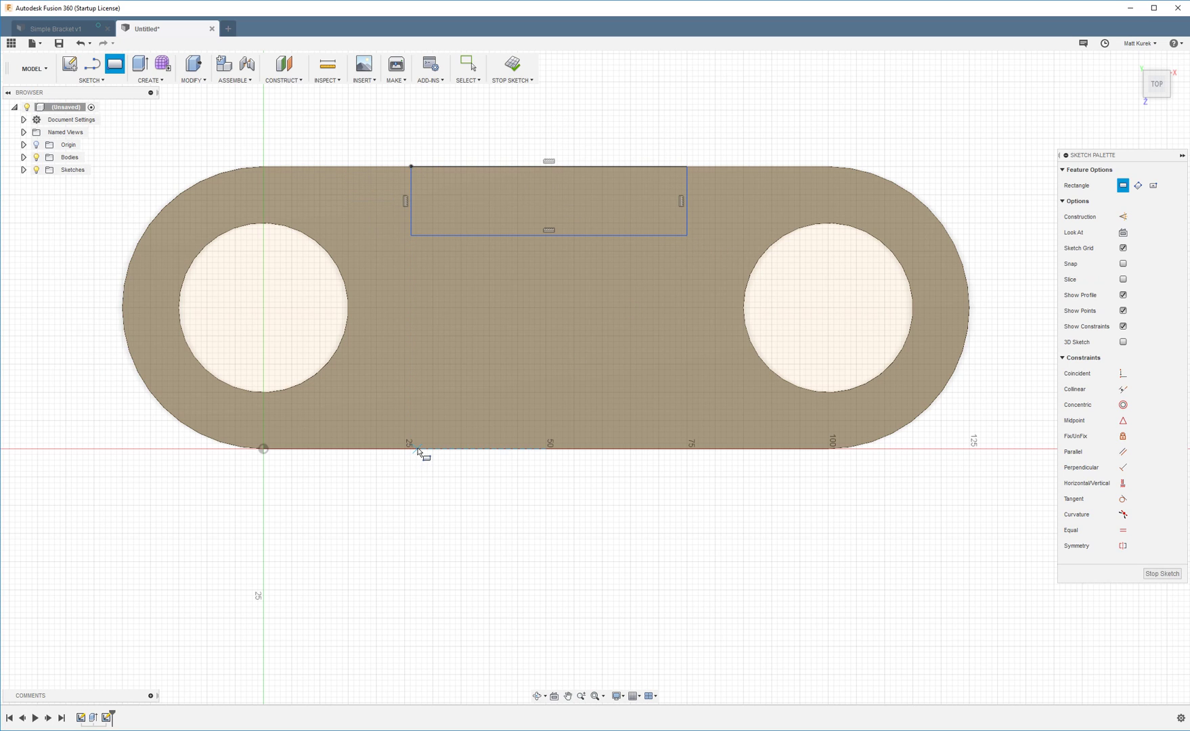
pyautogui.click(411, 372)
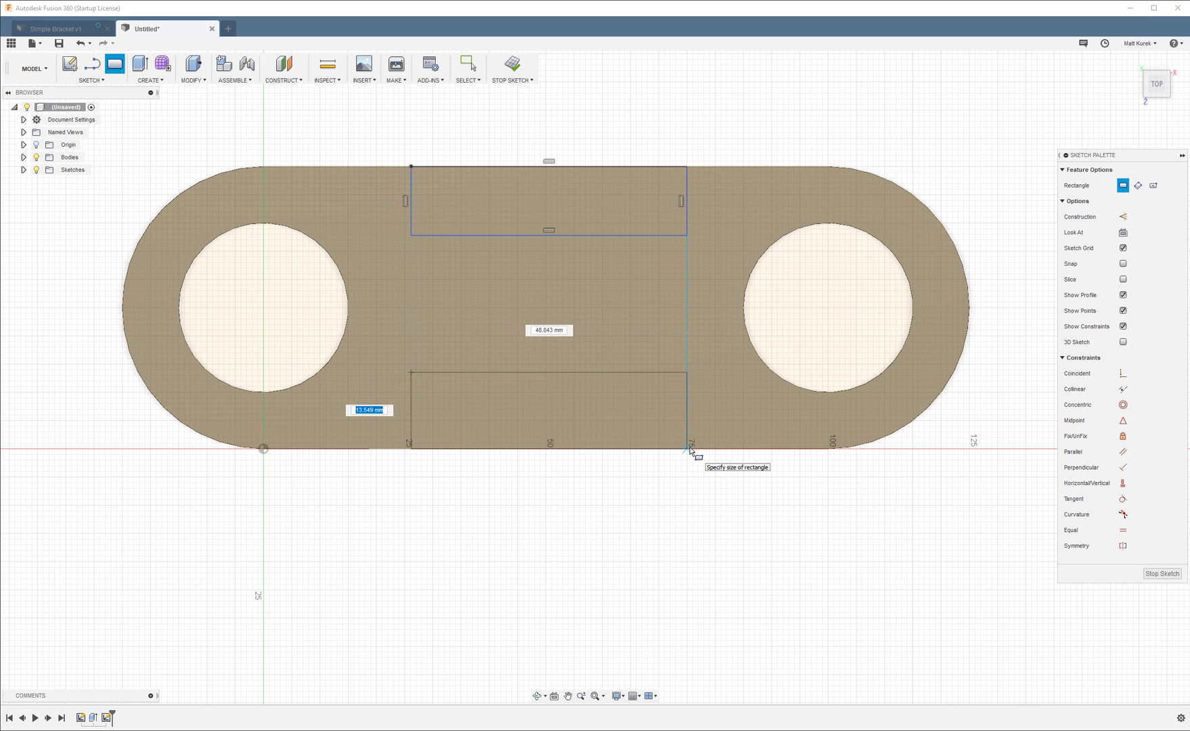
pyautogui.click(694, 448)
pyautogui.press('Escape')
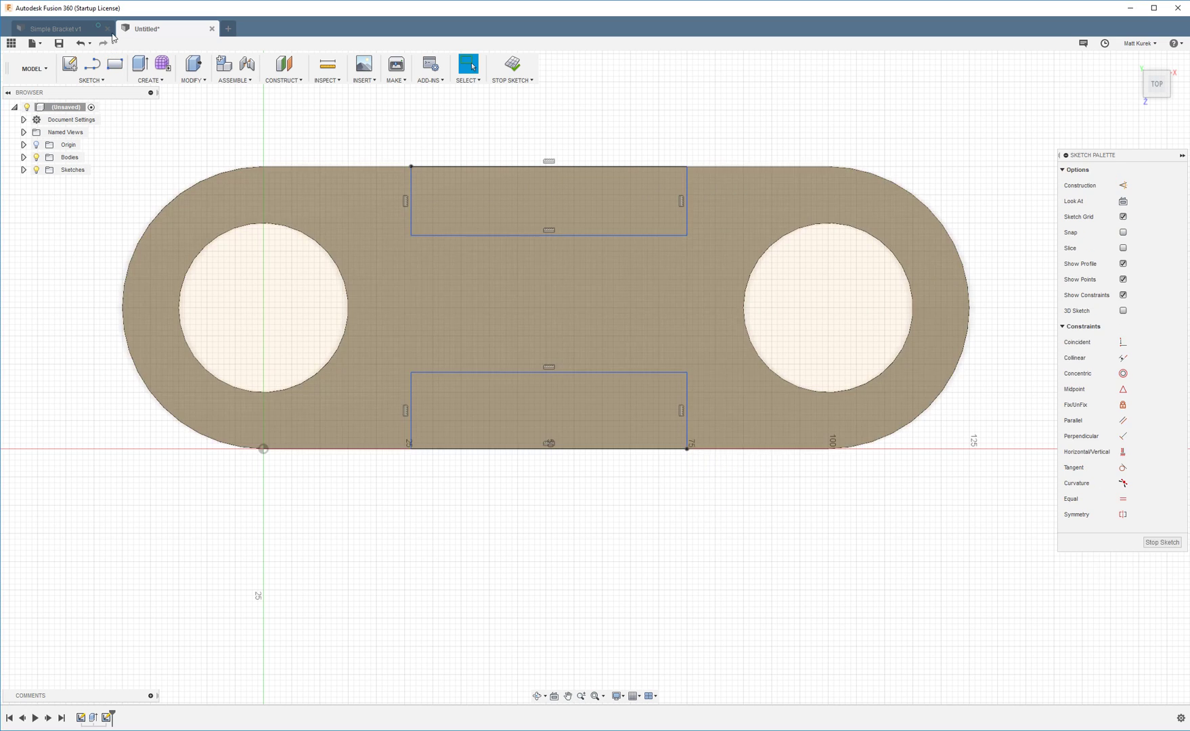
# - Dimension the top rectangle 25 mm from each end of the plate outline
pyautogui.click(411, 207)
pyautogui.press('d')
pyautogui.click(264, 167)
pyautogui.click(339, 203)
pyautogui.write('25')
pyautogui.press('Return')
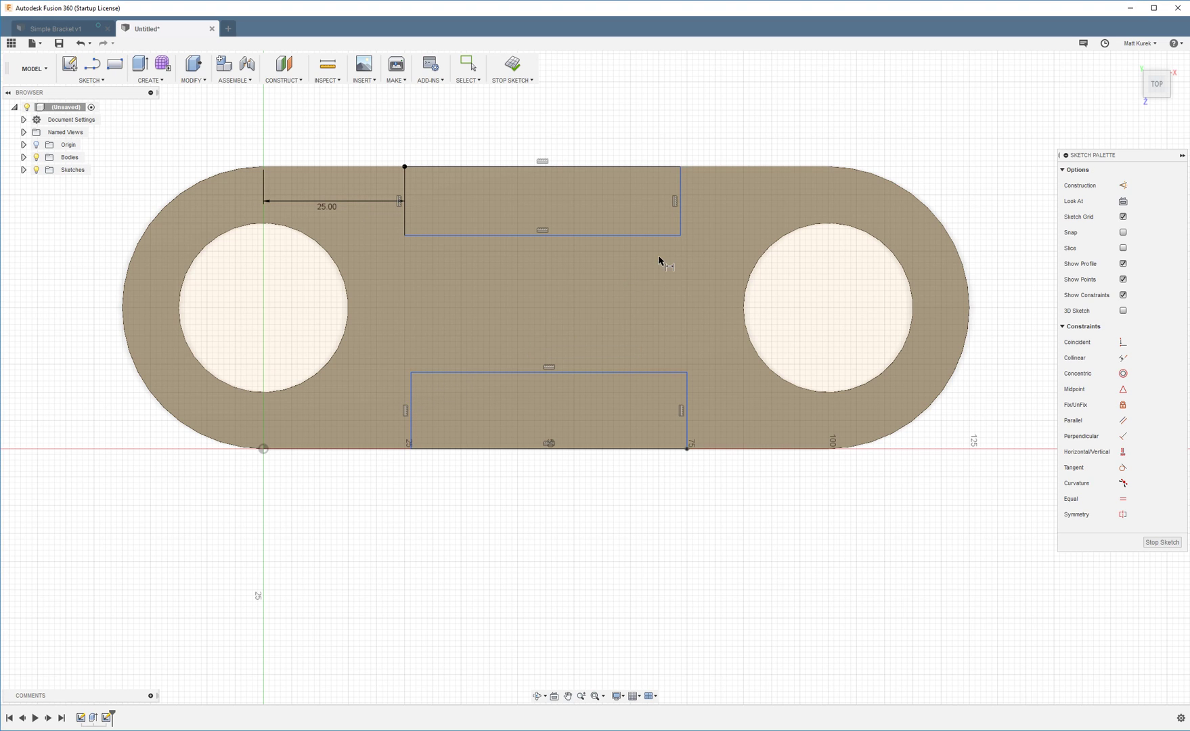
pyautogui.click(681, 178)
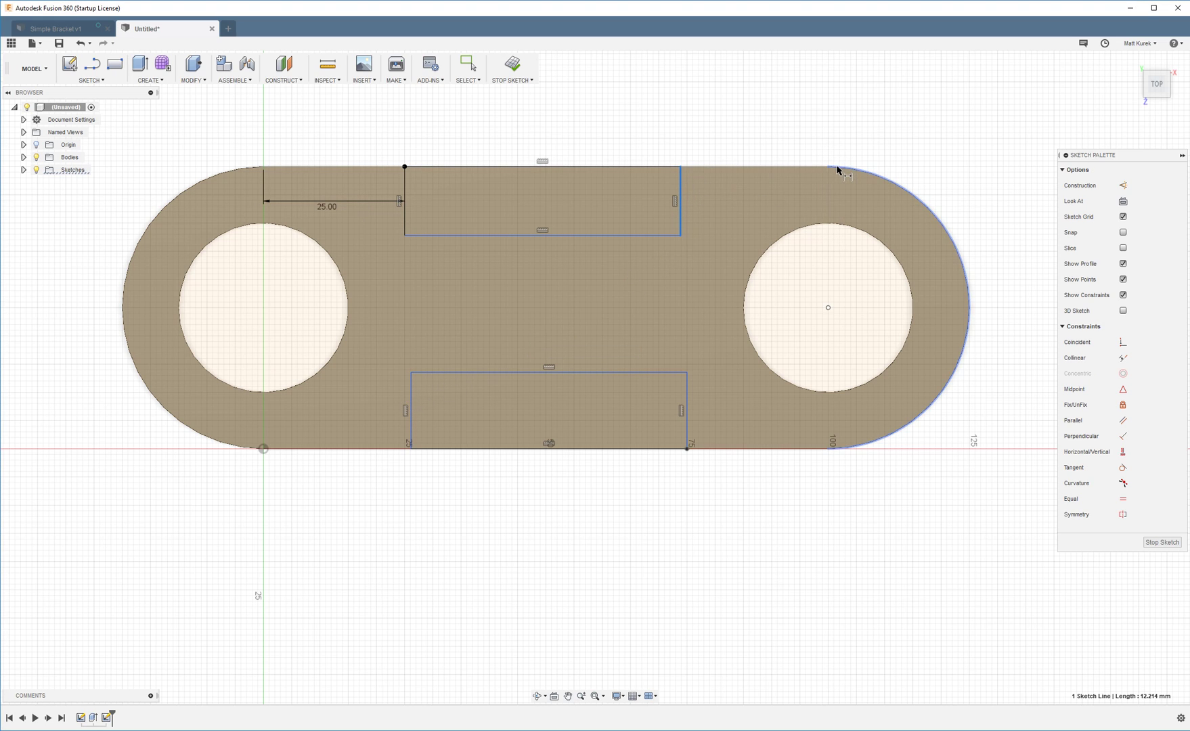
pyautogui.click(829, 168)
pyautogui.click(748, 197)
pyautogui.write('25')
pyautogui.press('Return')
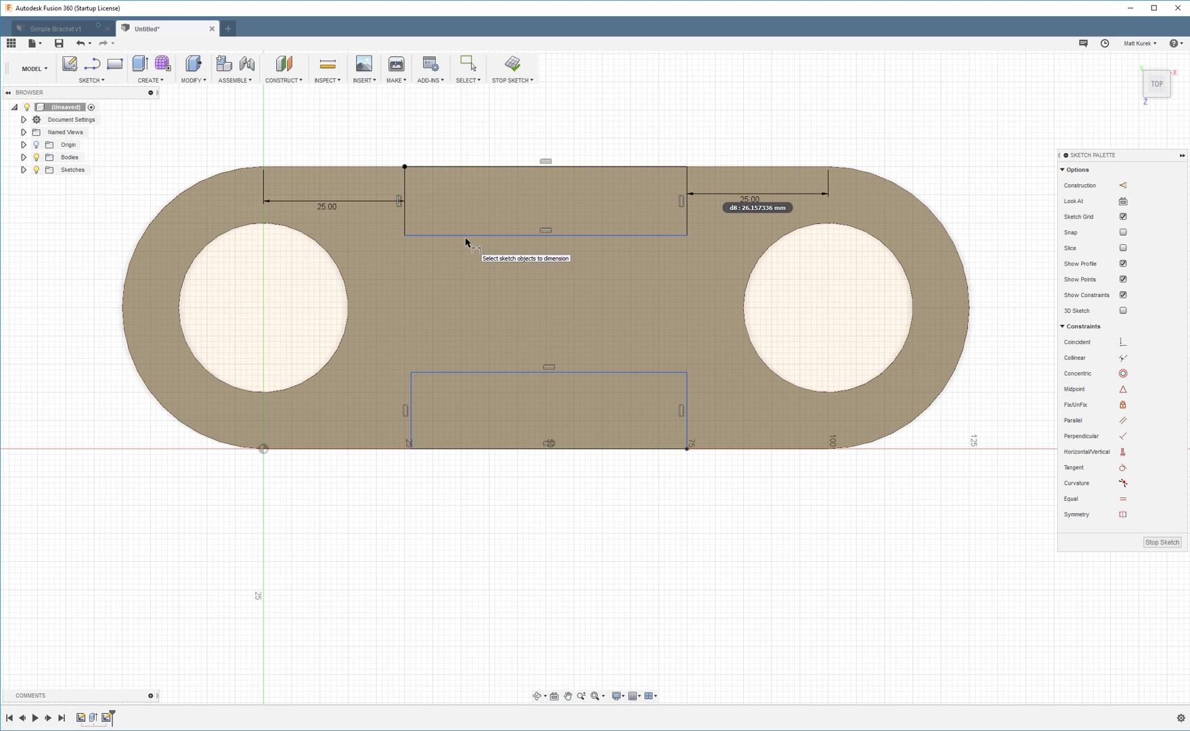
# - Set the top rectangle's height to 15 mm
pyautogui.click(405, 220)
pyautogui.click(371, 224)
pyautogui.write('15')
pyautogui.press('Return')
pyautogui.press('Escape')
# - Make both rectangles' left edges equal in length and finish the sketch
pyautogui.doubleClick(687, 404)
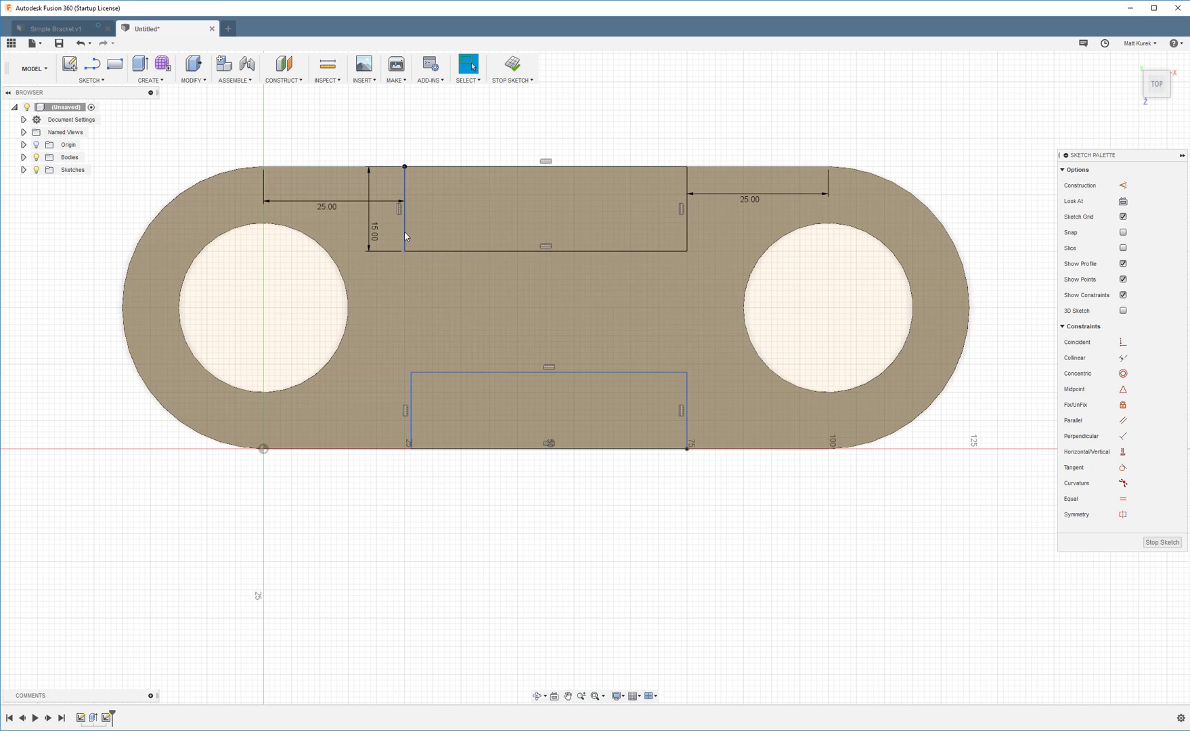
pyautogui.click(405, 236)
pyautogui.keyDown('shift'); pyautogui.click(411, 397); pyautogui.keyUp('shift')
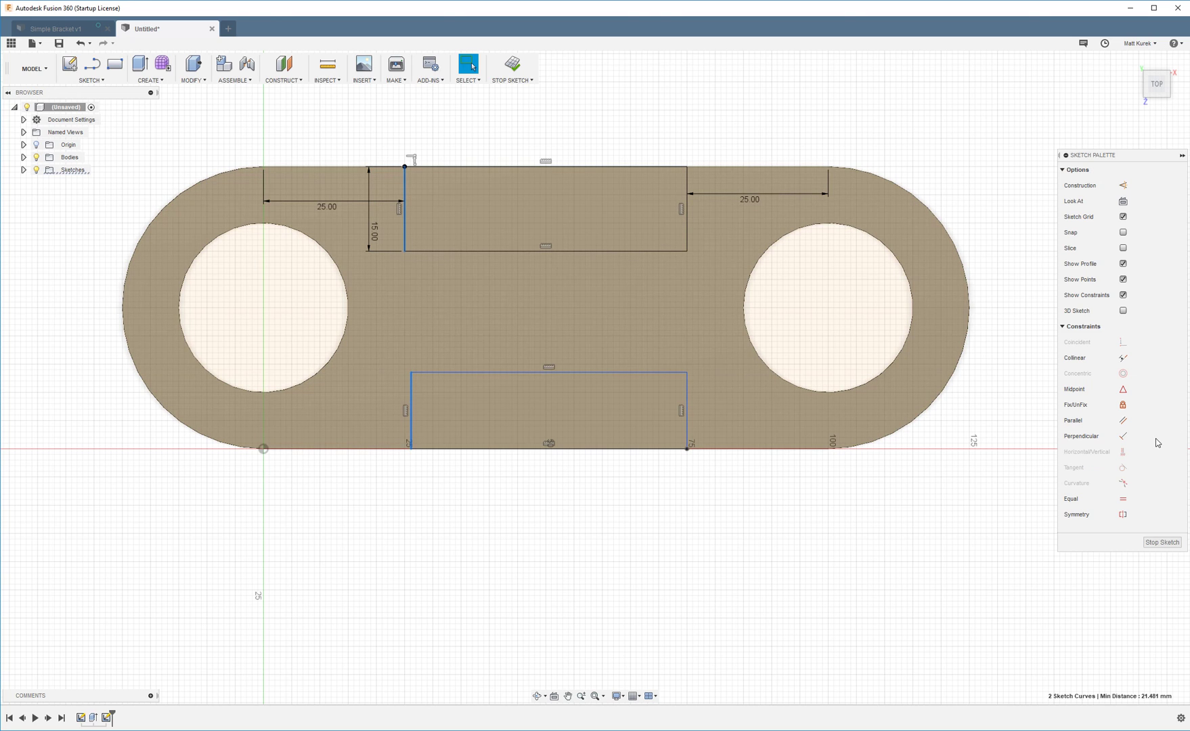
pyautogui.click(1123, 499)
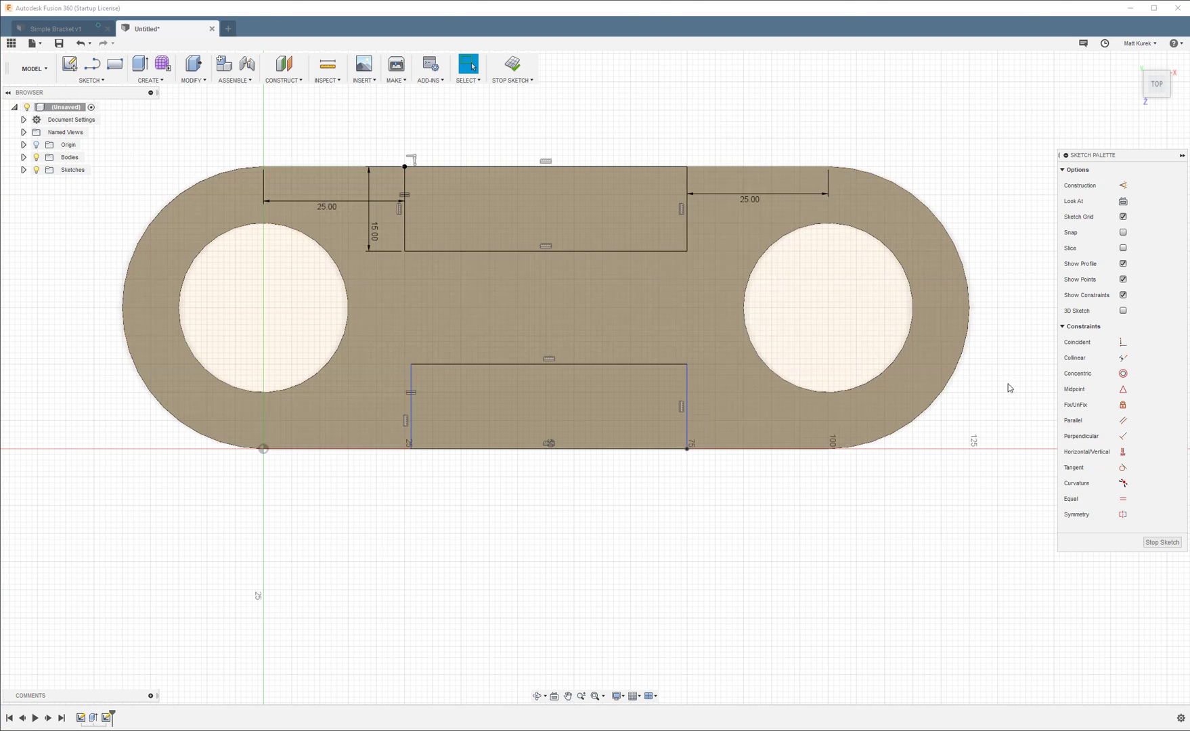
pyautogui.click(1123, 357)
pyautogui.click(405, 231)
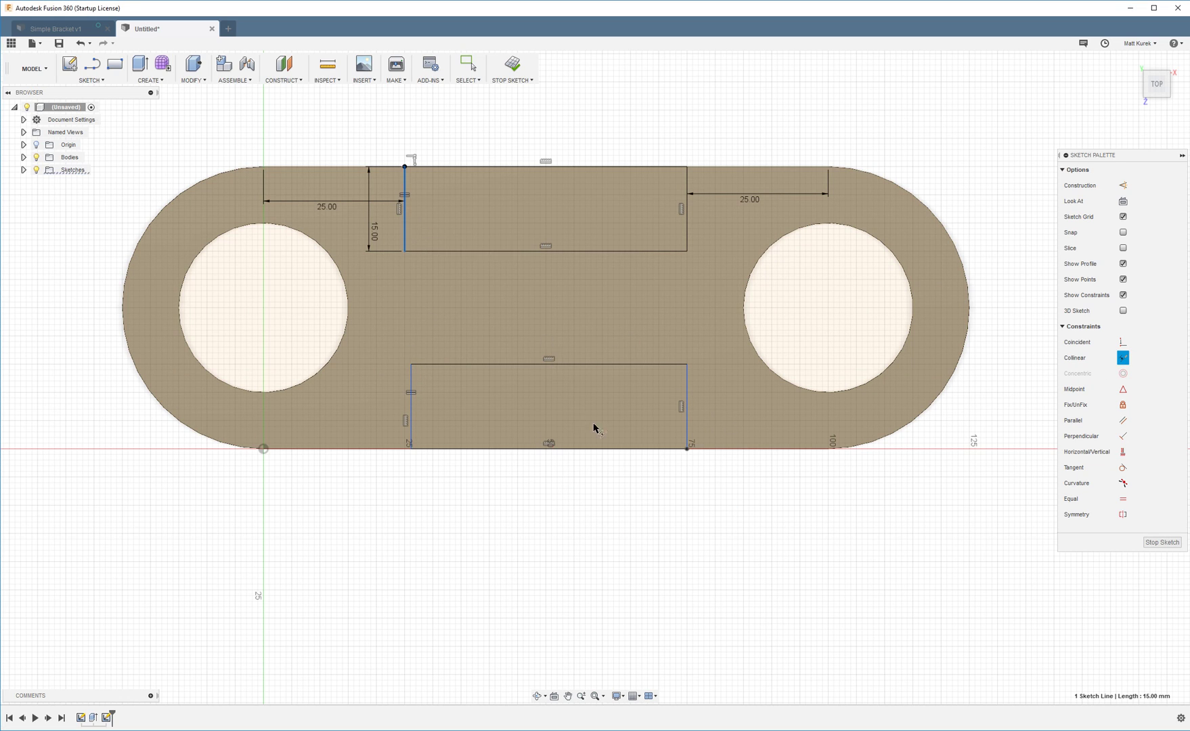
pyautogui.press('Escape')
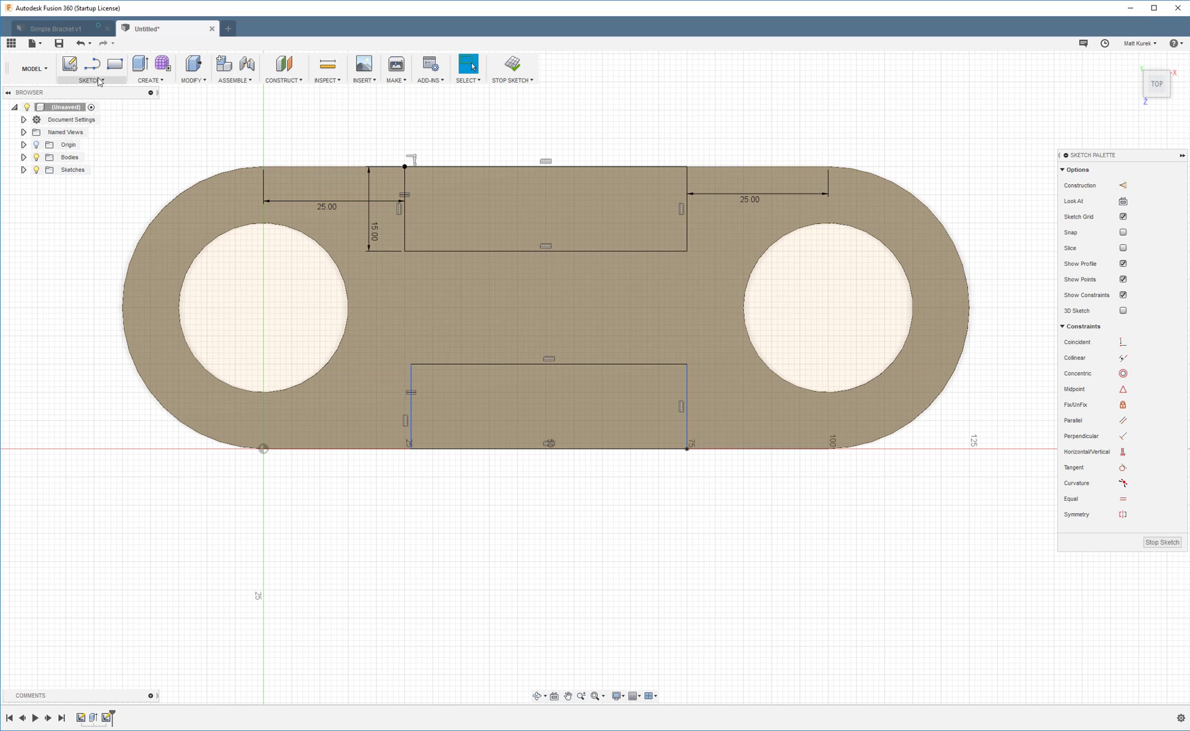
pyautogui.click(513, 66)
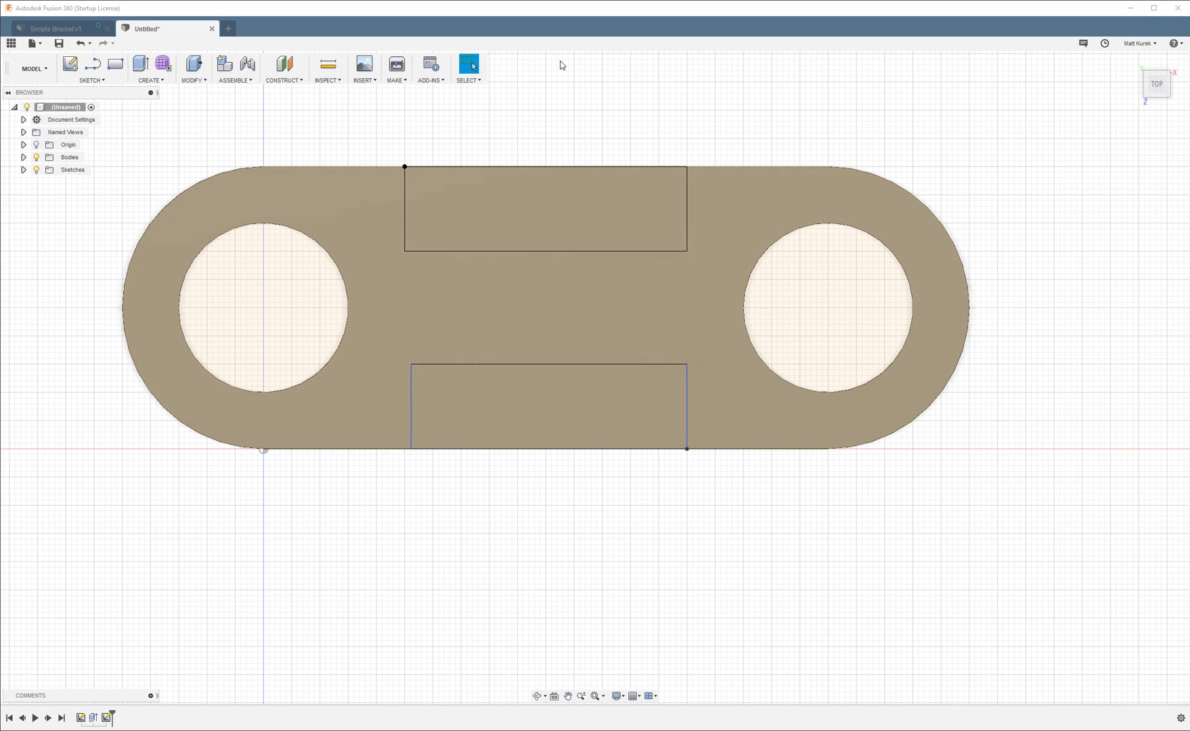
# - Extrude both rectangle profiles 50 mm upward, joined to the plate, into two tabs
pyautogui.click(1136, 67)
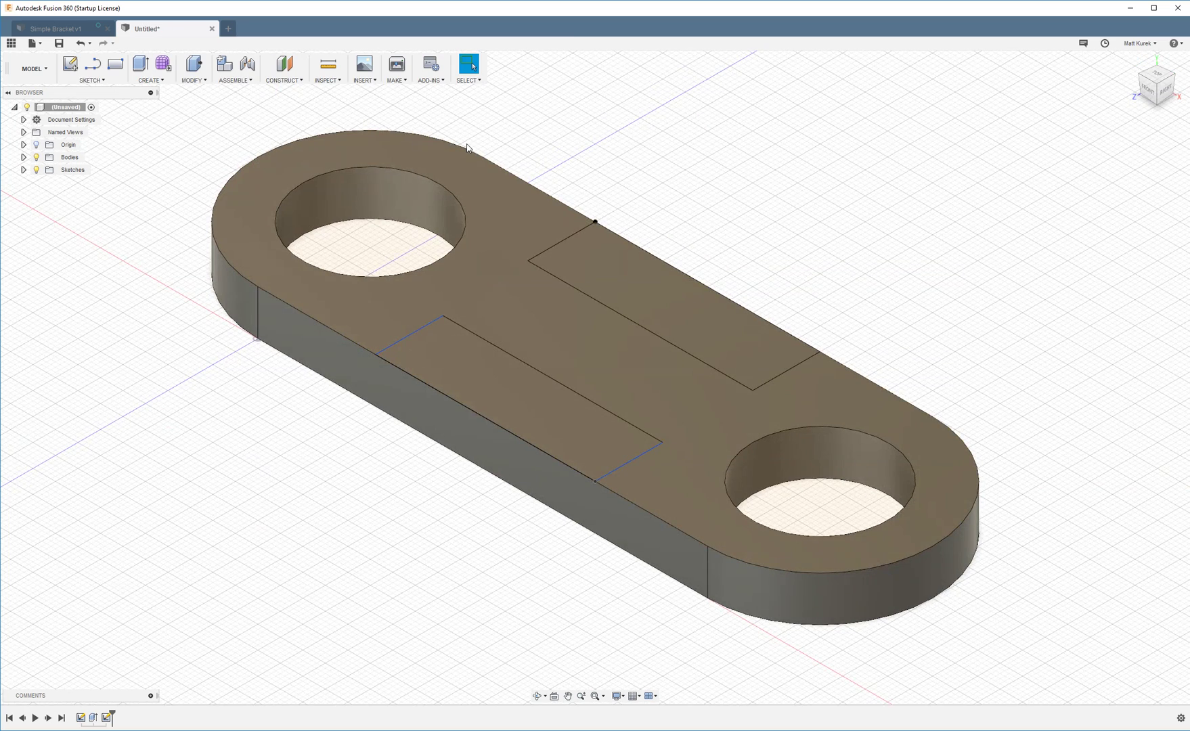
pyautogui.click(140, 64)
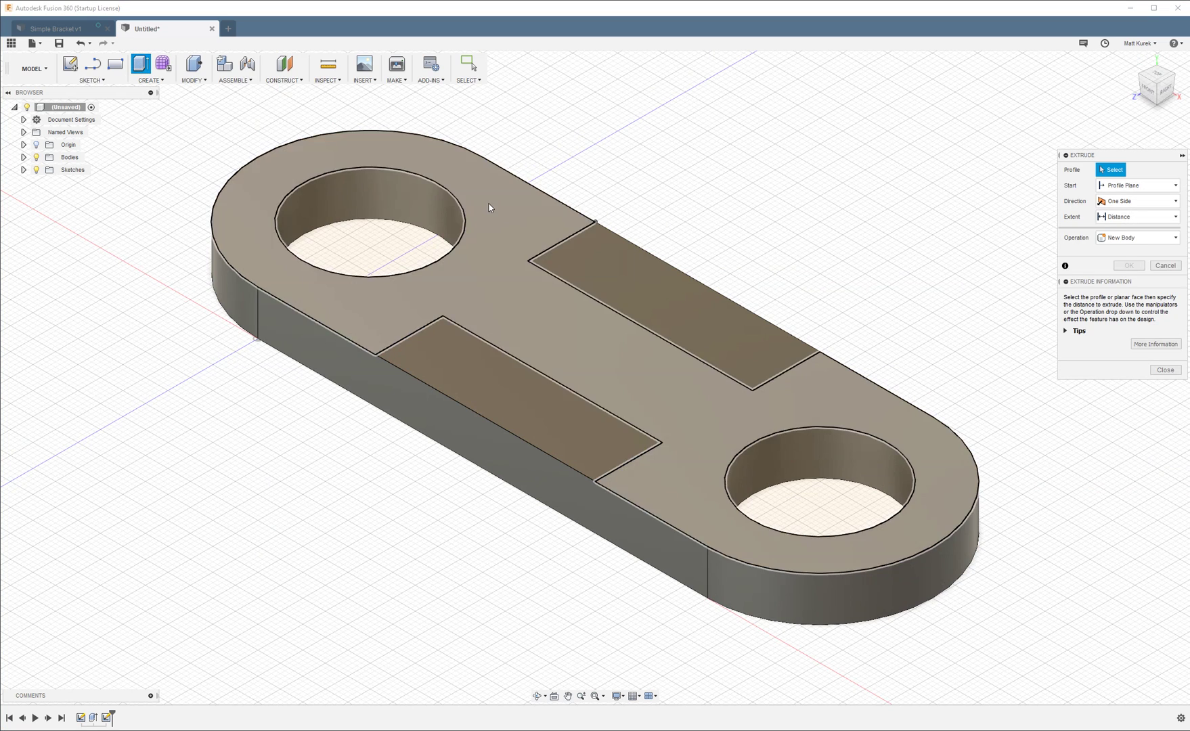
pyautogui.click(671, 314)
pyautogui.click(525, 399)
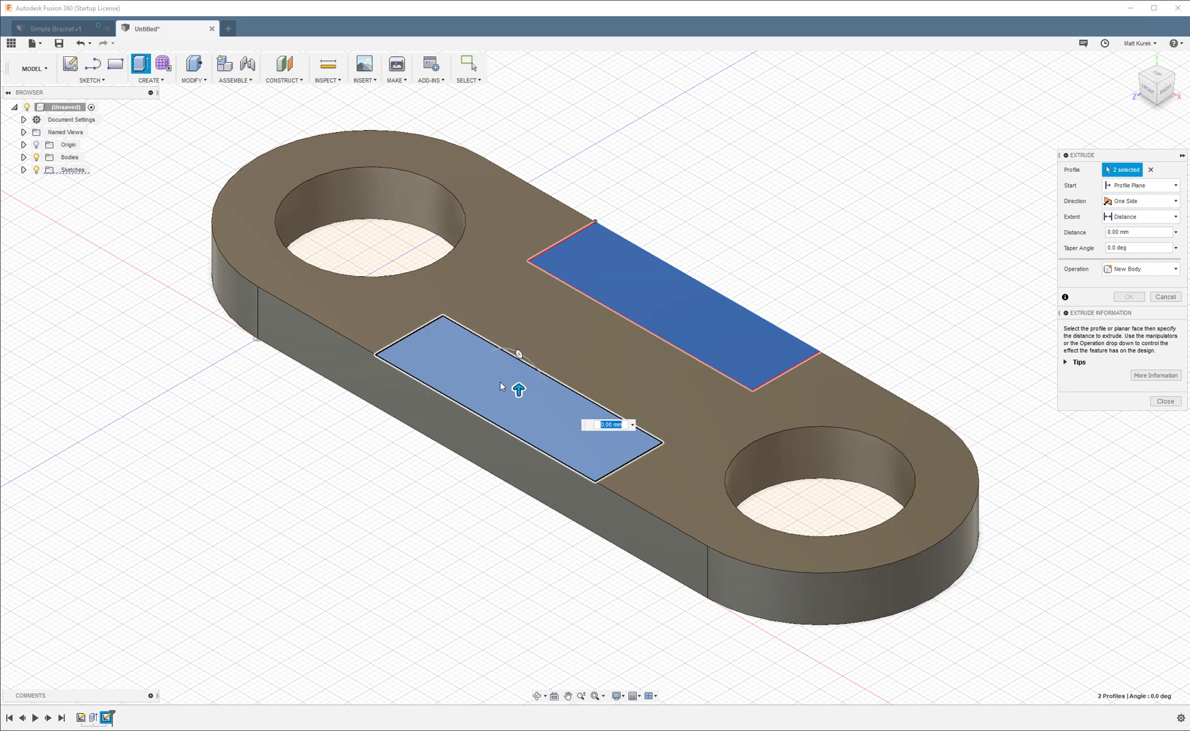
pyautogui.moveTo(518, 391); pyautogui.dragTo(515, 117)
pyautogui.keyDown('shift'); pyautogui.moveTo(146, 226); pyautogui.dragTo(427, 198, button='middle'); pyautogui.keyUp('shift')
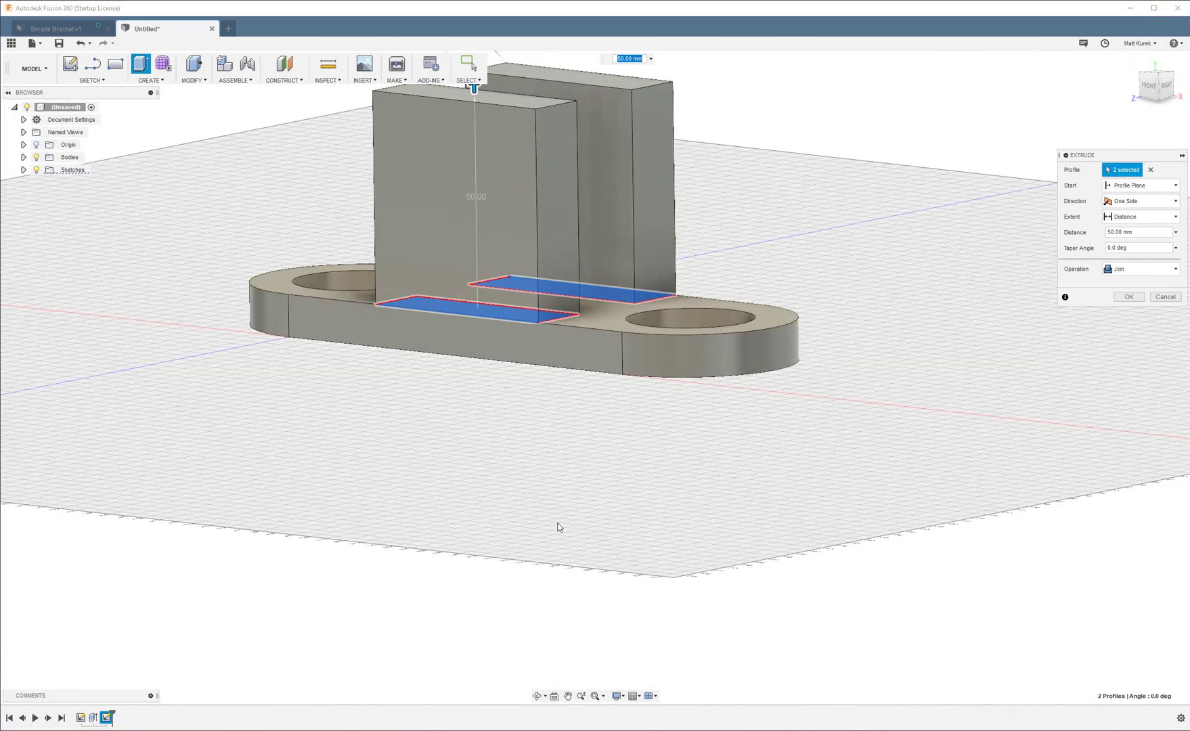
pyautogui.scroll(5, 431, 205)
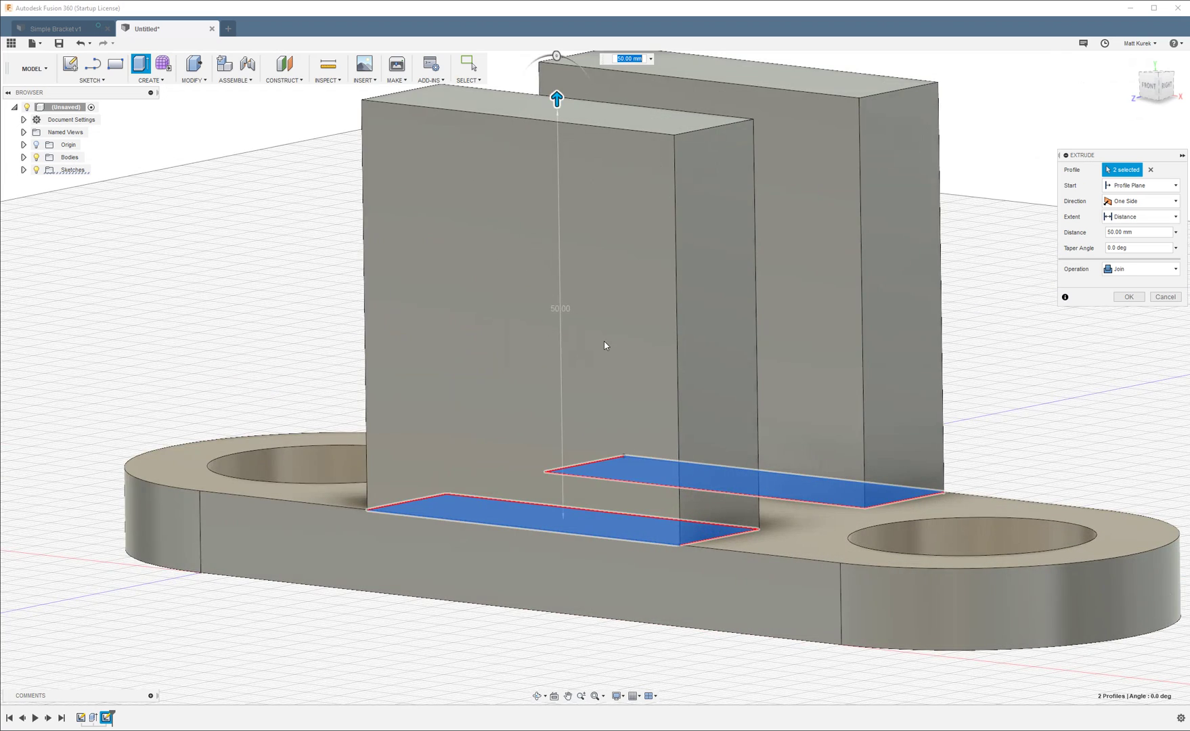
pyautogui.scroll(-3, 676, 339)
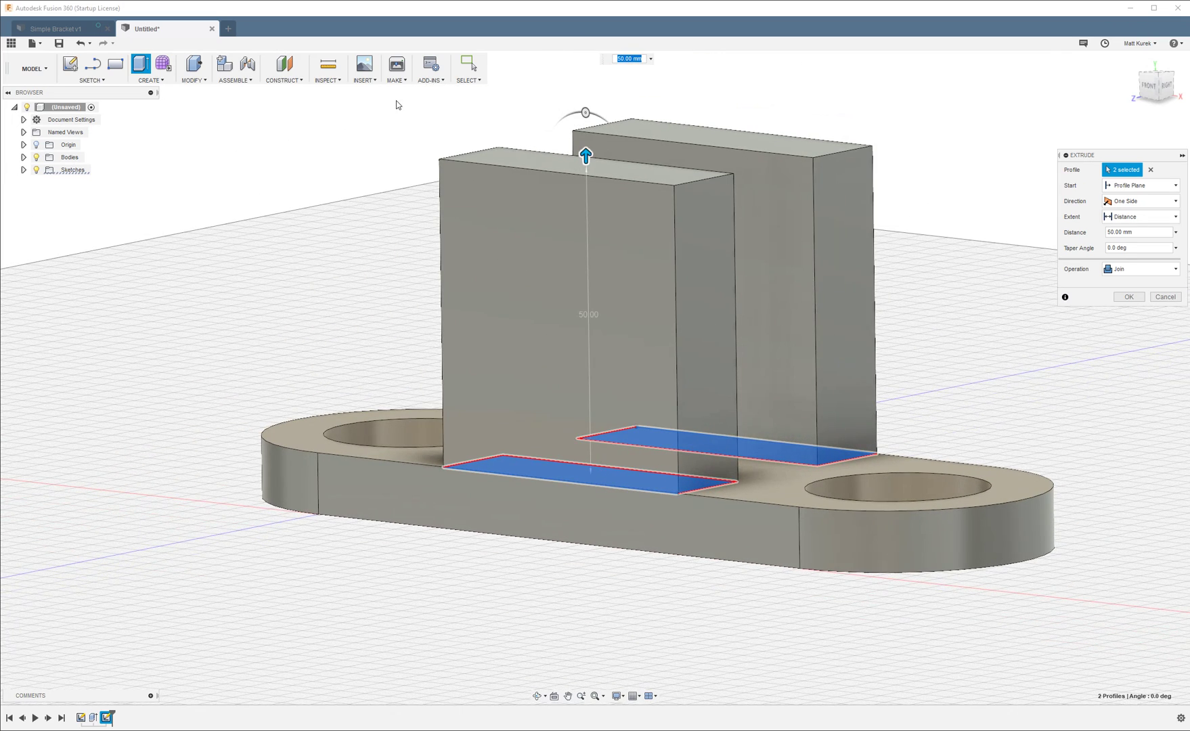
pyautogui.click(1128, 296)
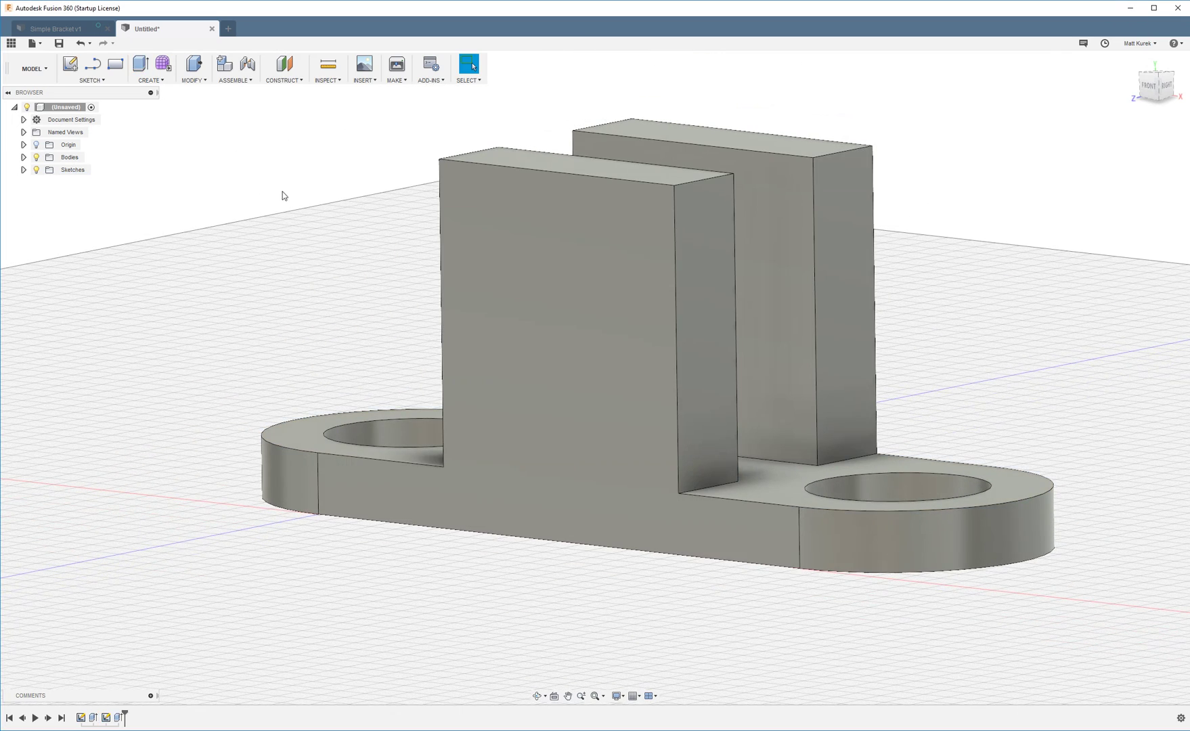
pyautogui.click(1133, 61)
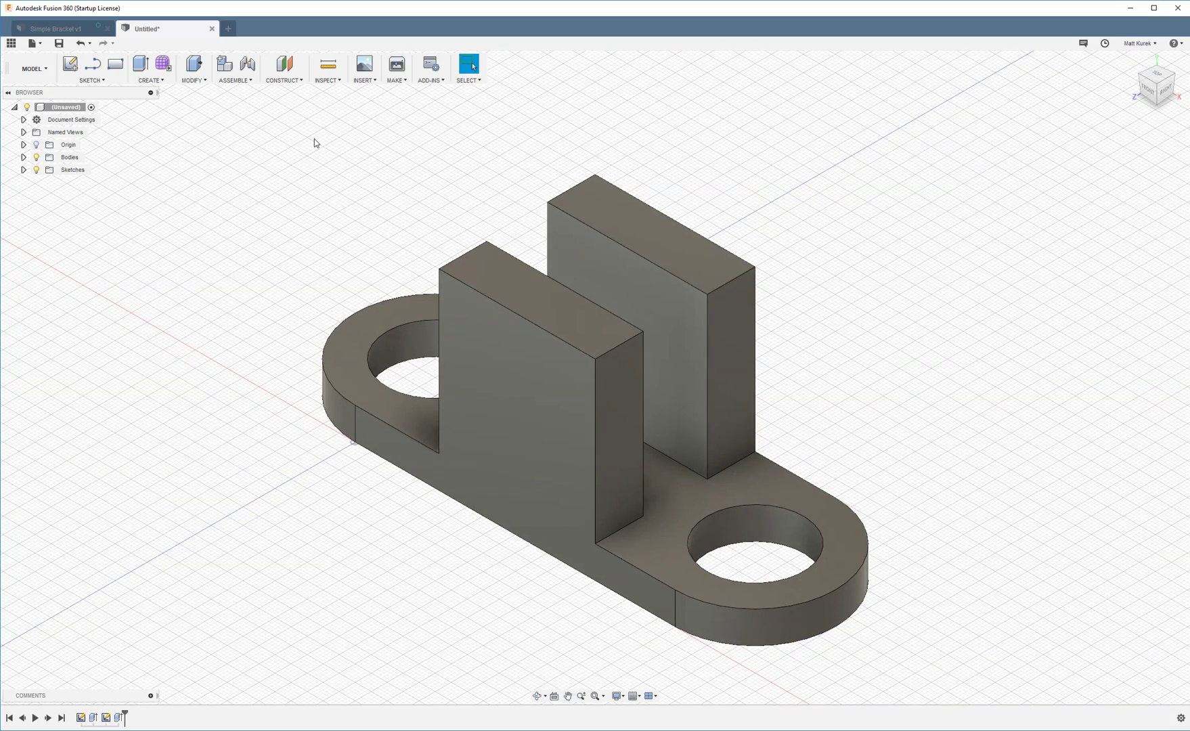
# - Apply a 15 mm chamfer to the front and back top edges of both tabs
pyautogui.click(190, 82)
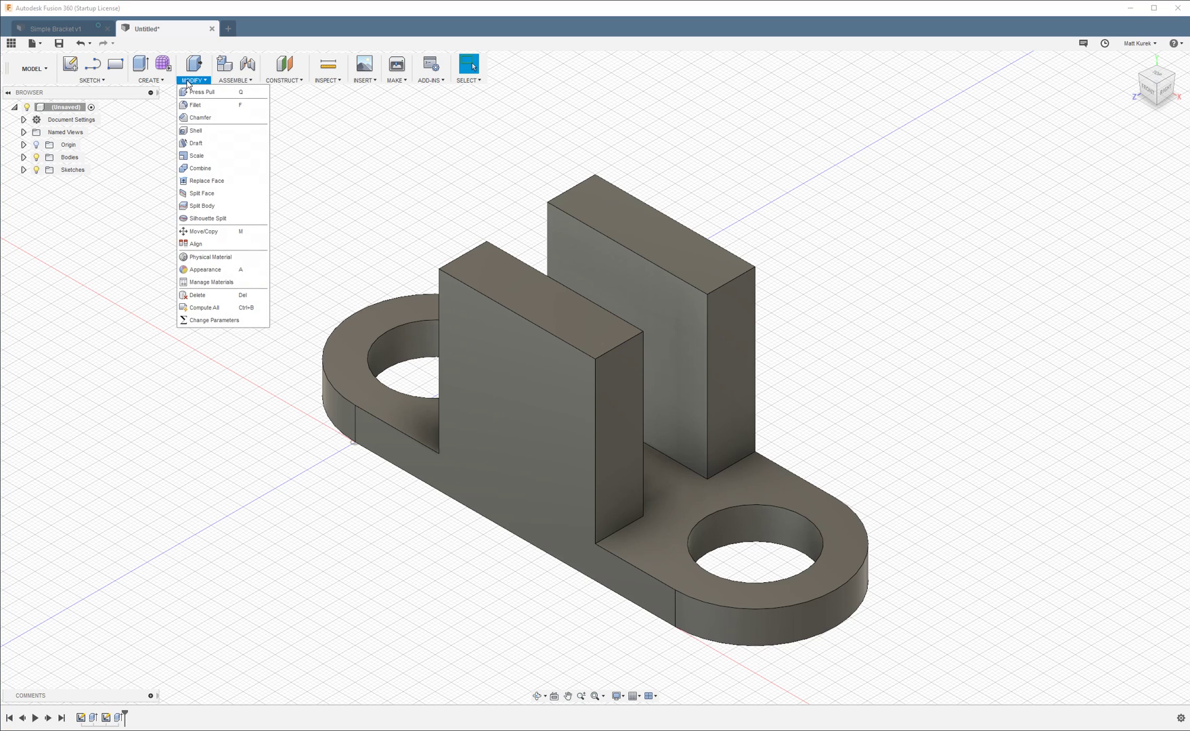
pyautogui.click(199, 119)
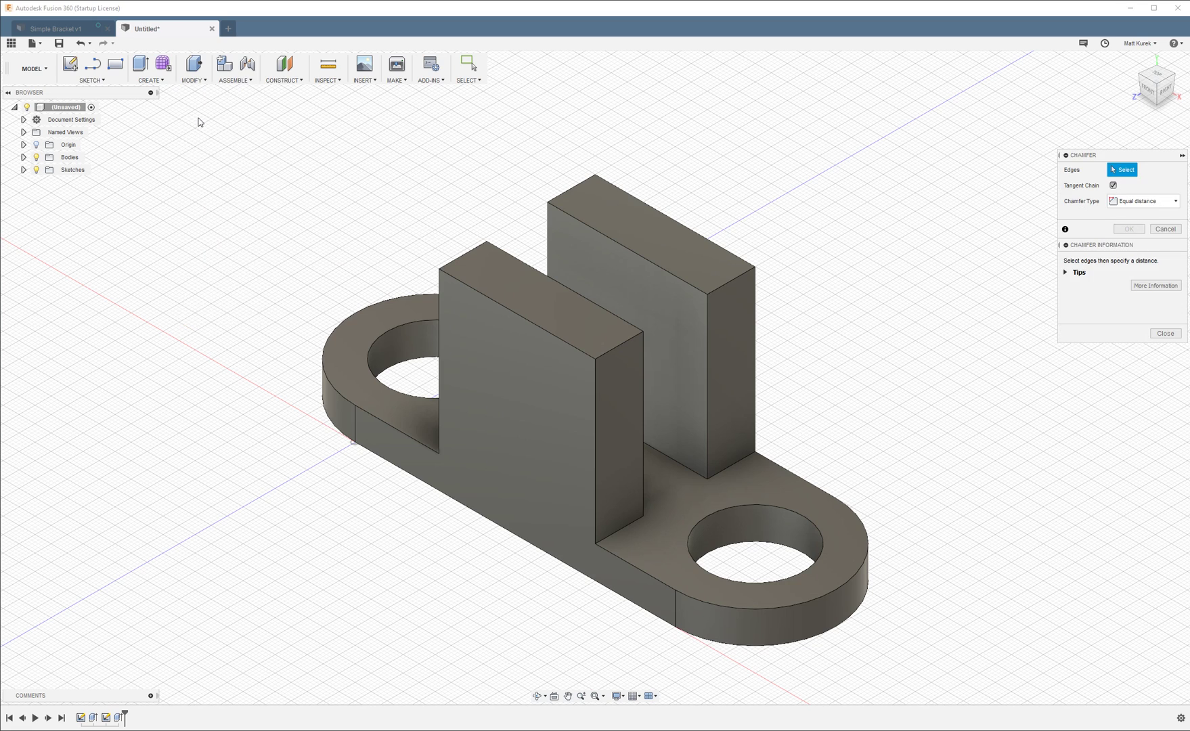
pyautogui.click(636, 336)
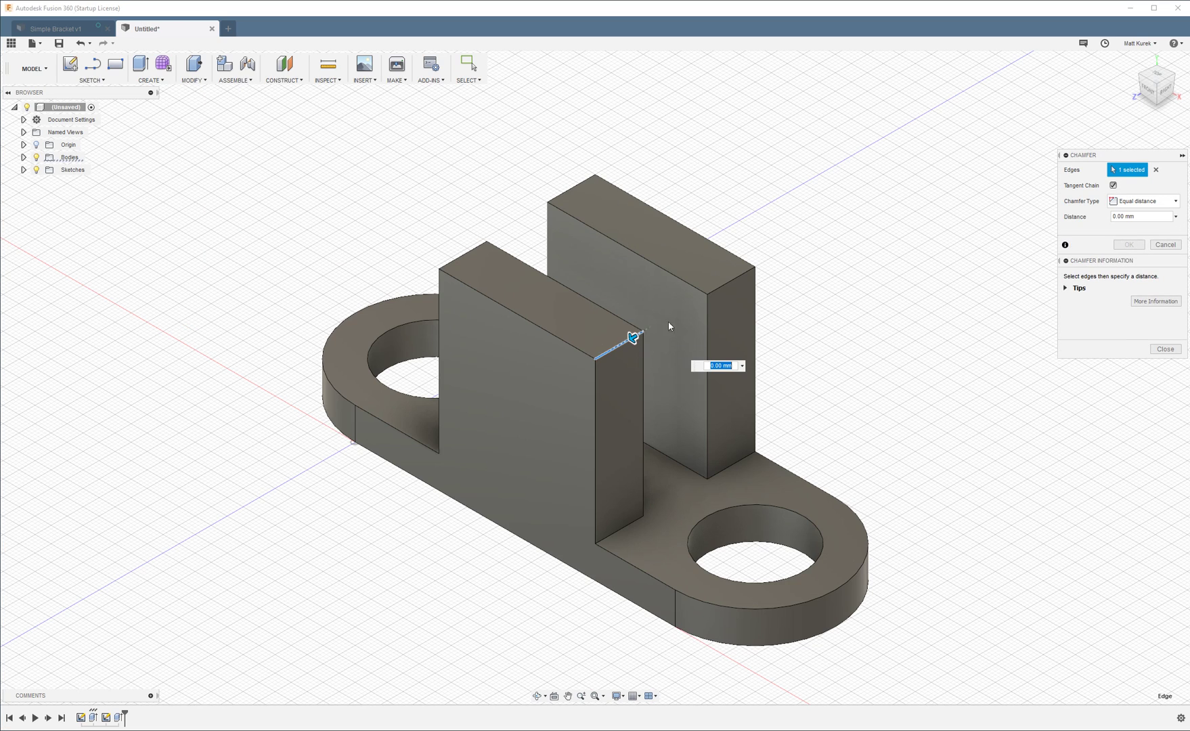
pyautogui.click(728, 282)
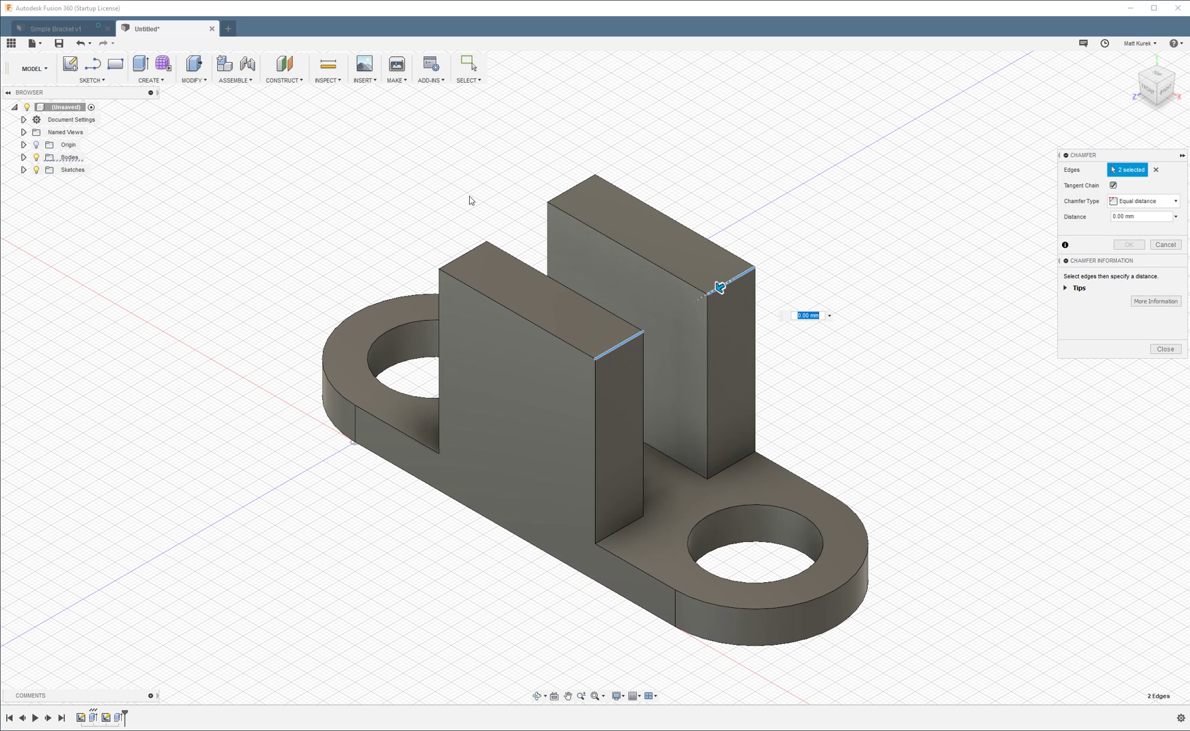
pyautogui.click(464, 254)
pyautogui.click(575, 186)
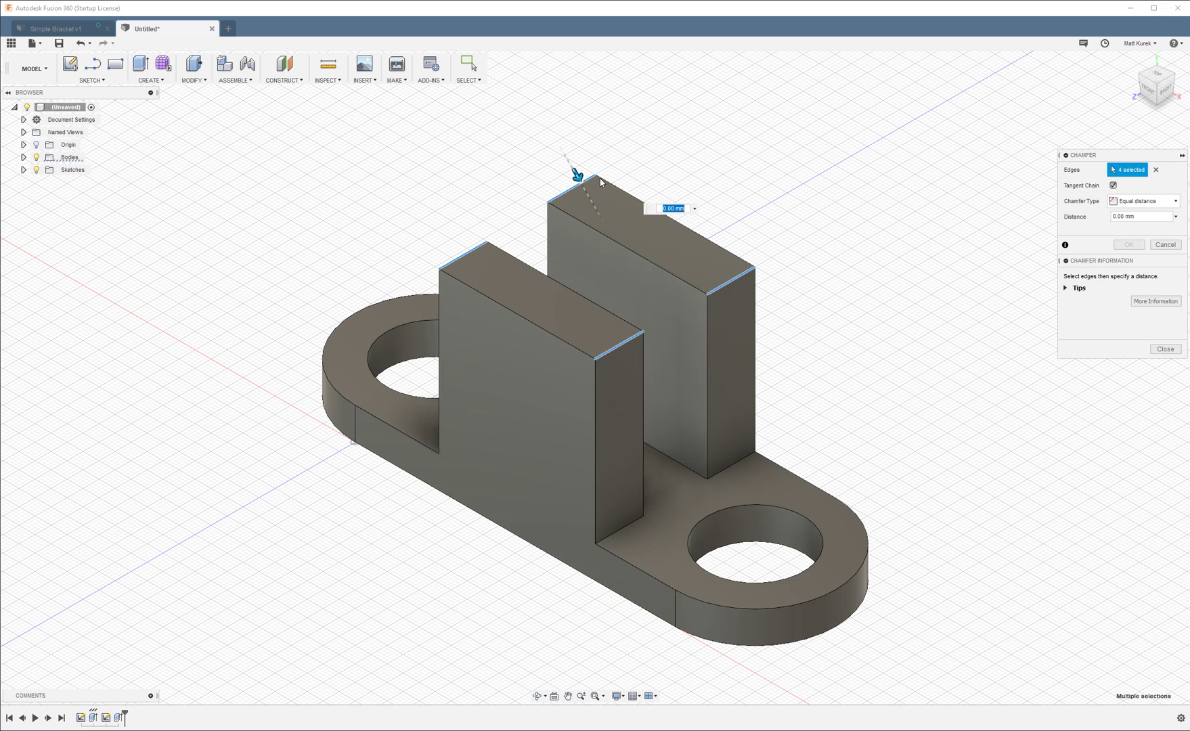
pyautogui.moveTo(569, 168); pyautogui.dragTo(595, 221)
pyautogui.moveTo(380, 235)
pyautogui.keyDown('shift'); pyautogui.mouseDown(button='middle')
pyautogui.moveTo(396, 207)
pyautogui.moveTo(386, 229)
pyautogui.mouseUp(button='middle'); pyautogui.keyUp('shift')
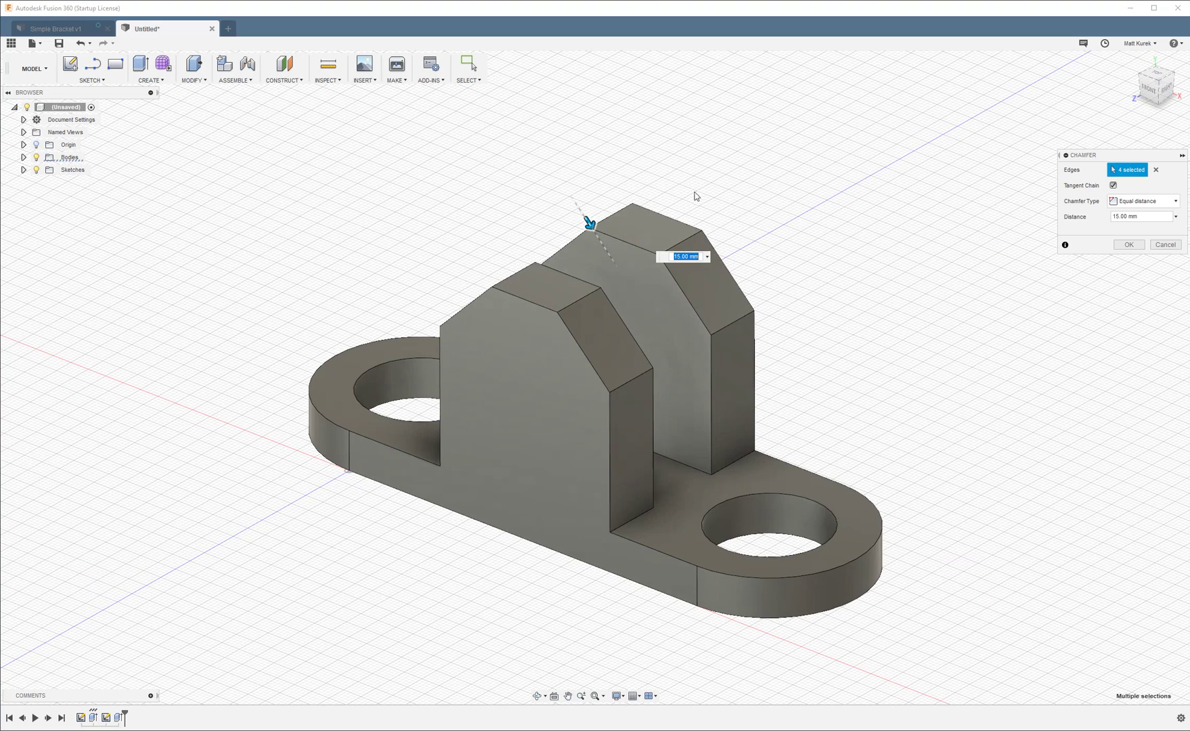
pyautogui.click(1128, 244)
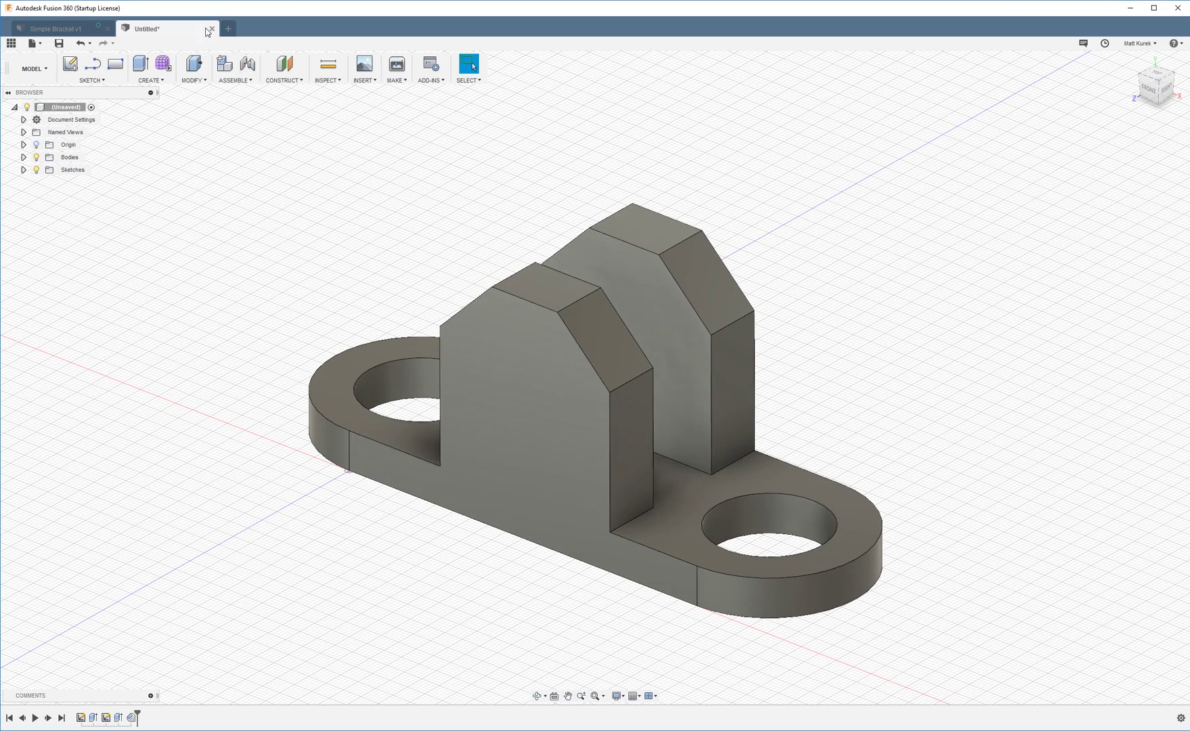
pyautogui.click(66, 26)
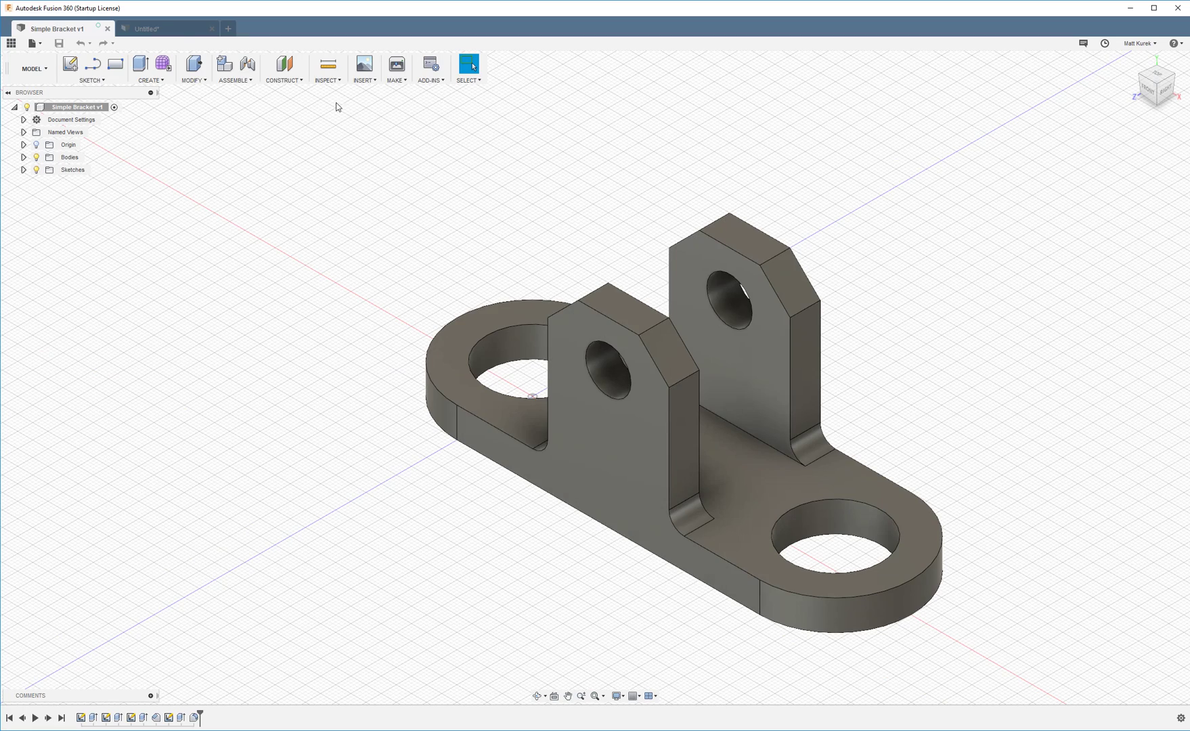
pyautogui.click(174, 30)
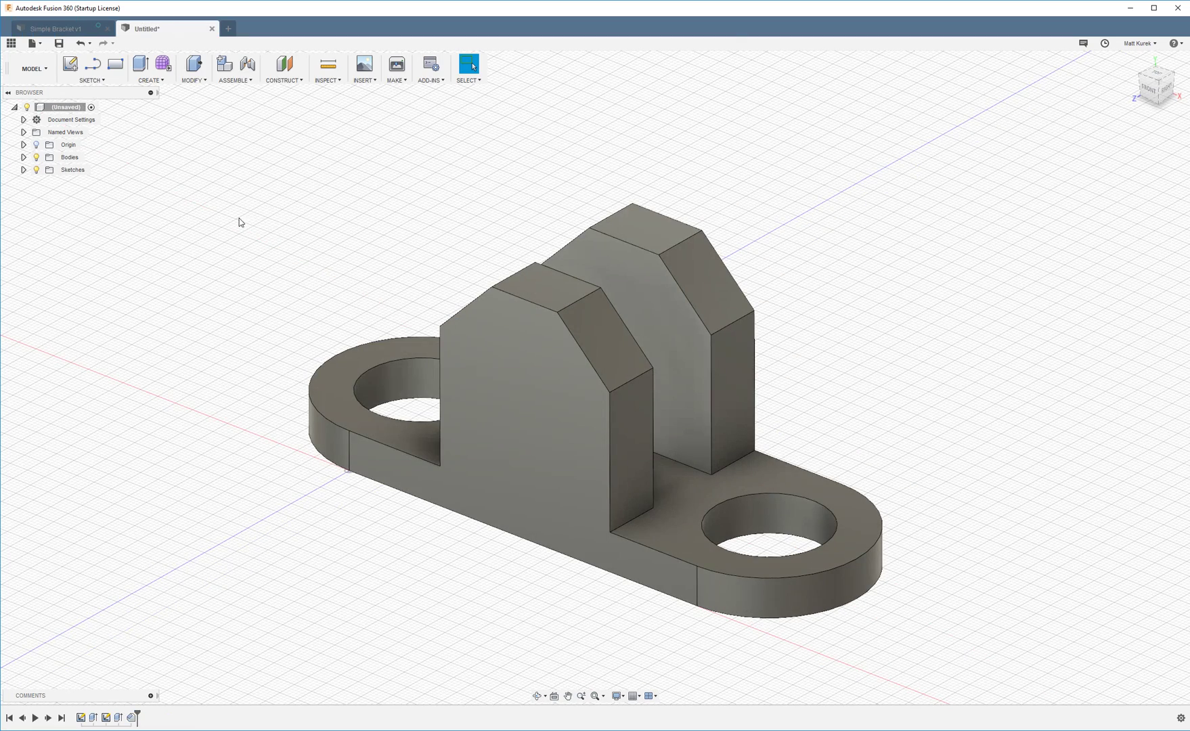
# - Start a sketch on the front tab's face and draw a 20 mm circle
pyautogui.click(72, 71)
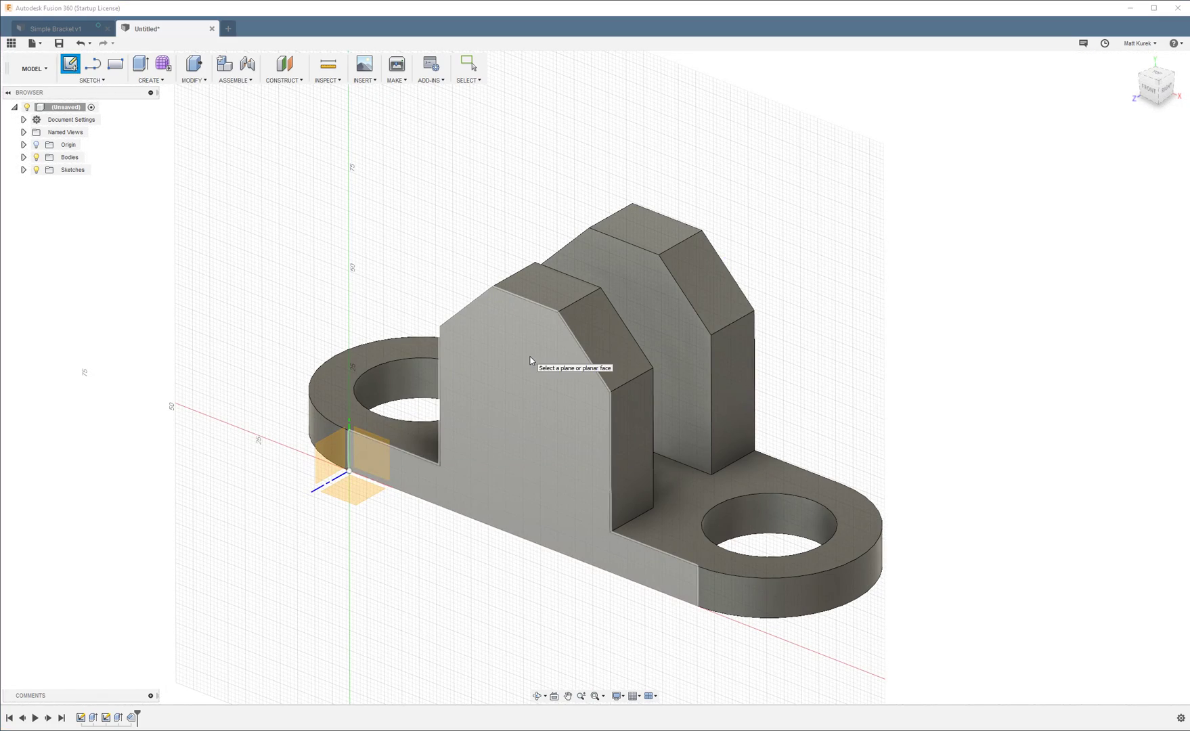
pyautogui.click(536, 355)
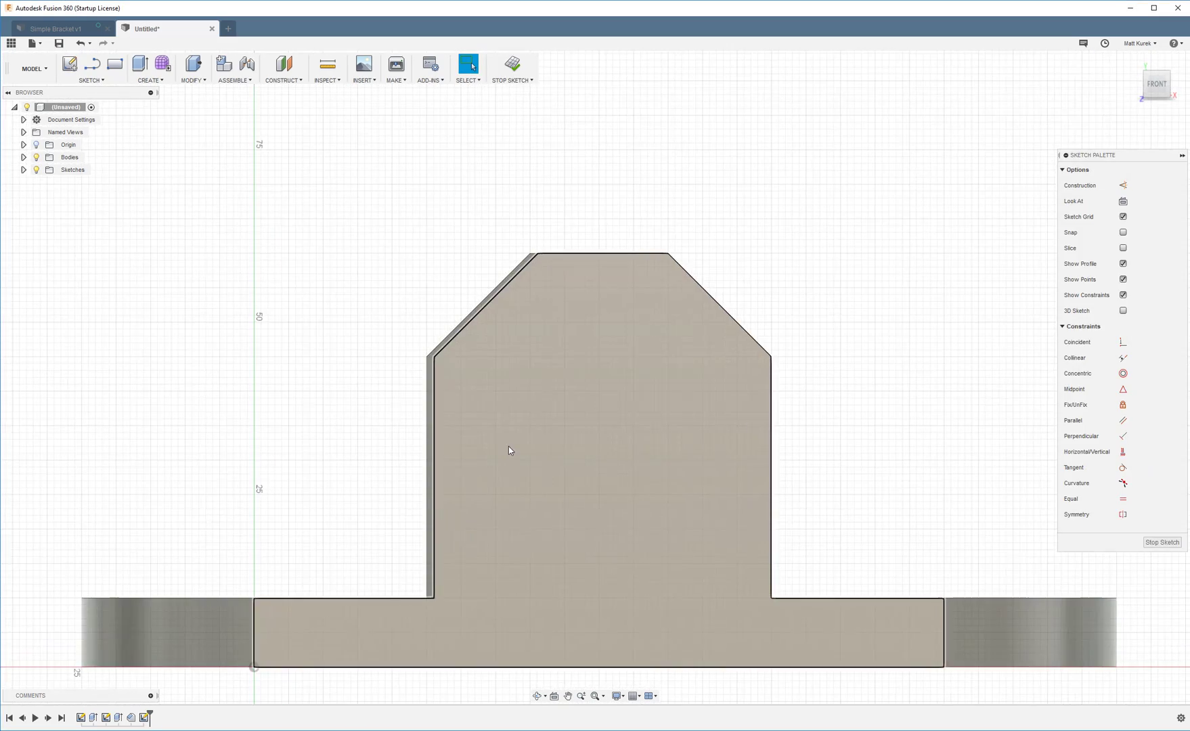
pyautogui.scroll(2, 603, 417)
pyautogui.scroll(-1, 595, 492)
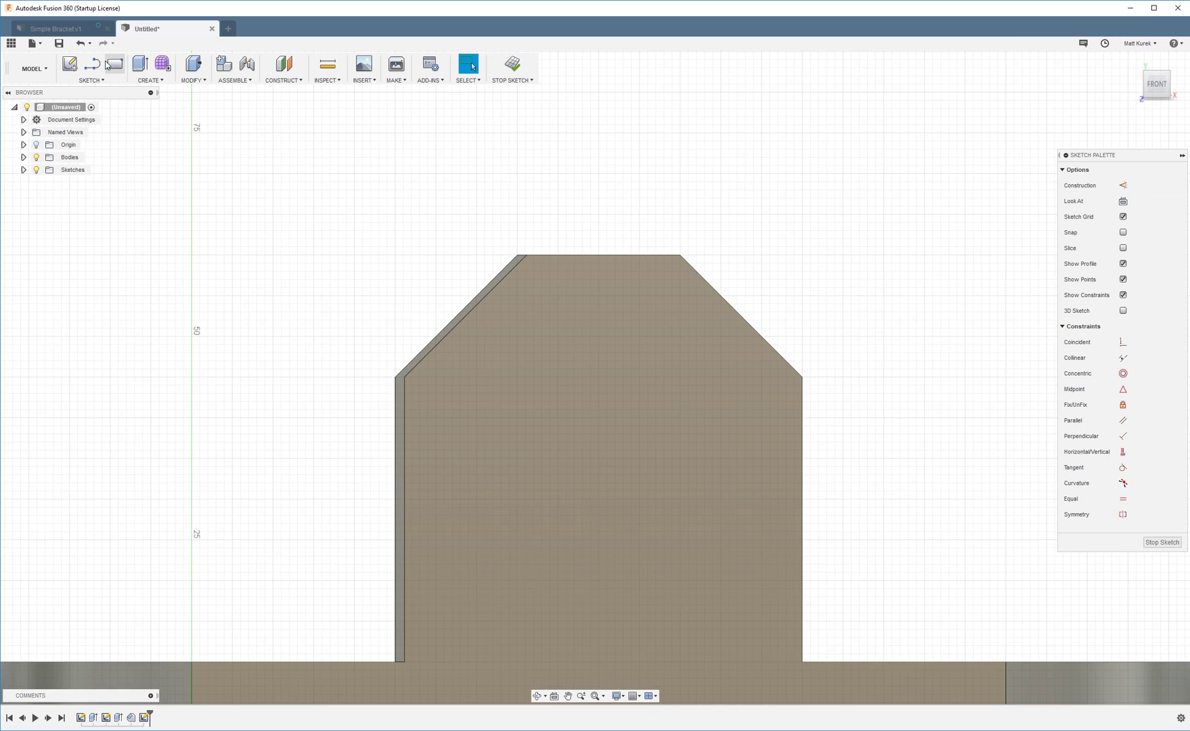
pyautogui.click(95, 82)
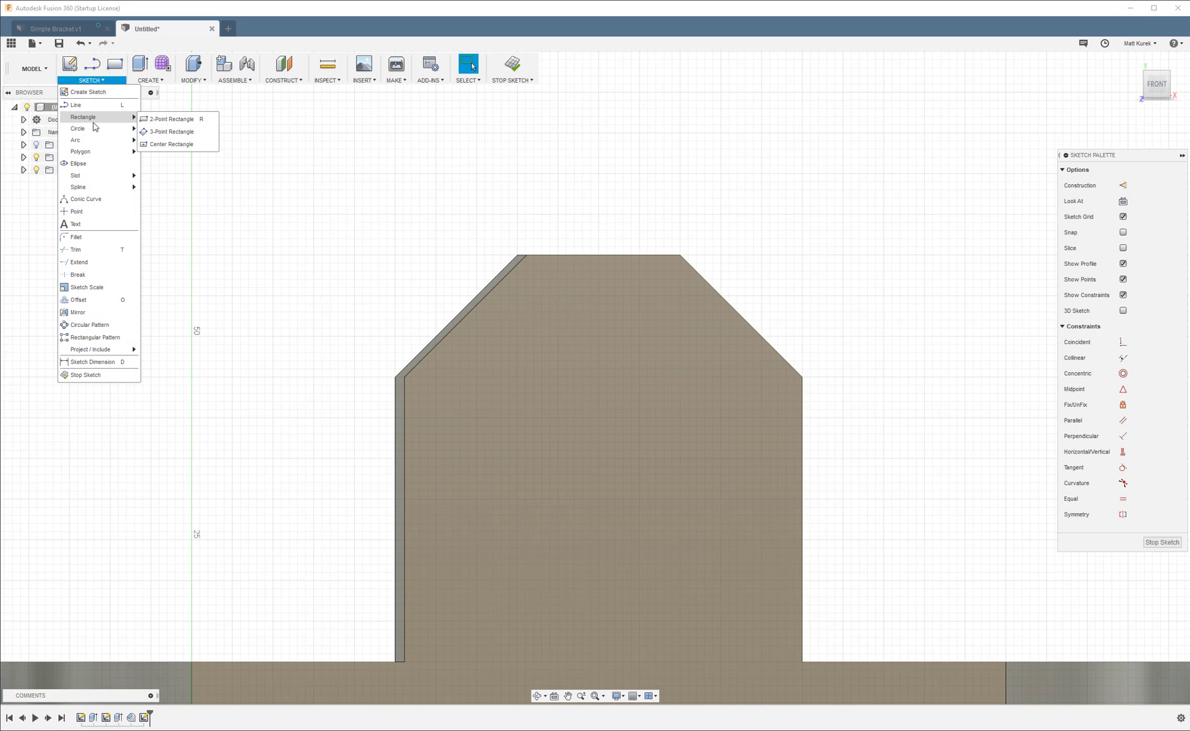
pyautogui.moveTo(95, 128)
pyautogui.click(163, 129)
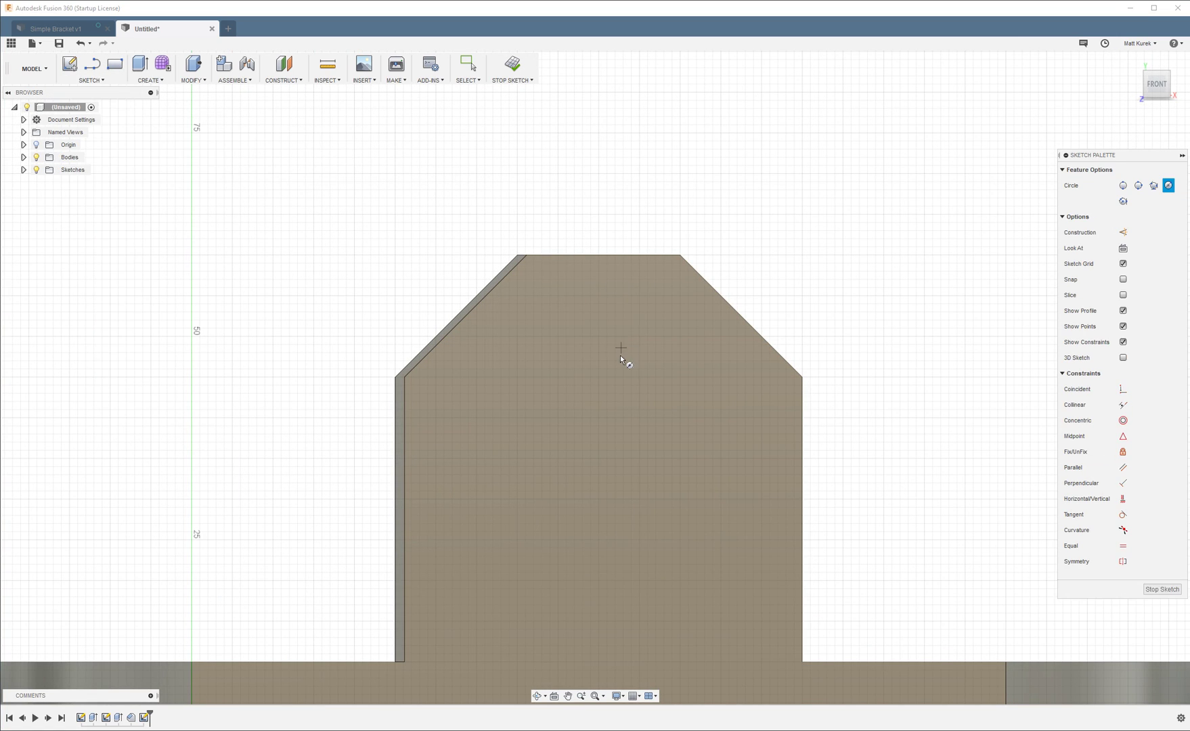
pyautogui.click(595, 393)
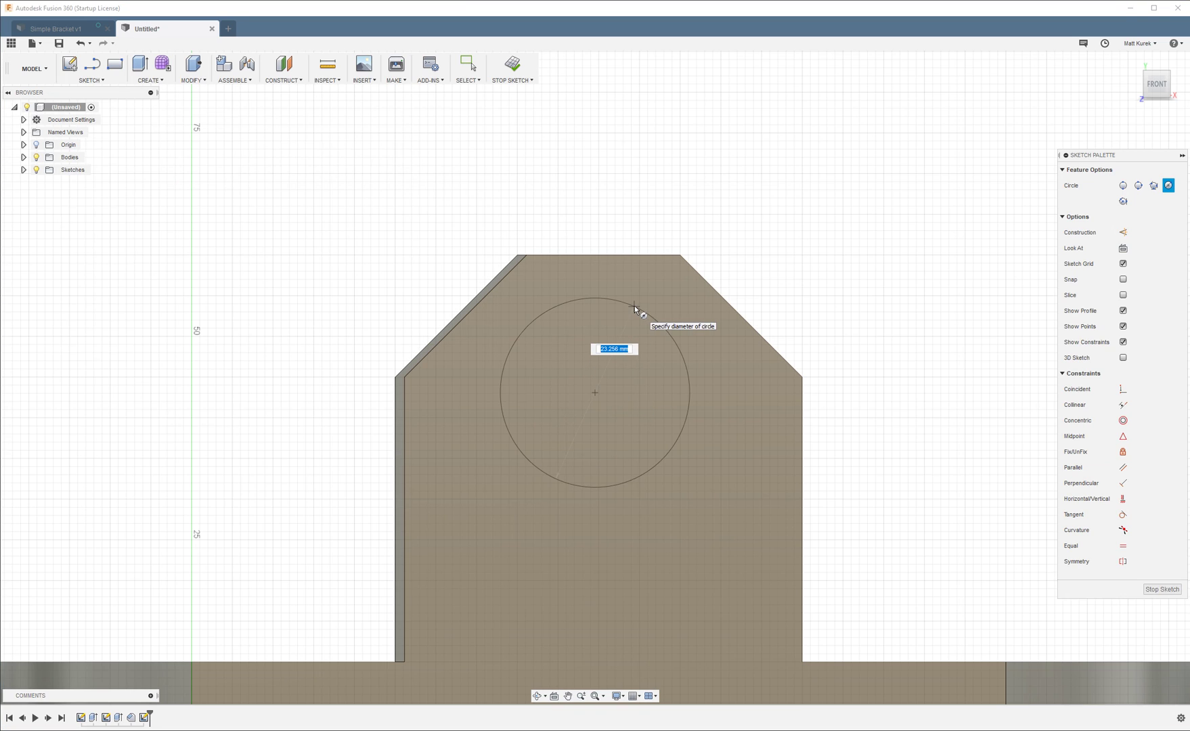
pyautogui.write('20')
pyautogui.press('Return')
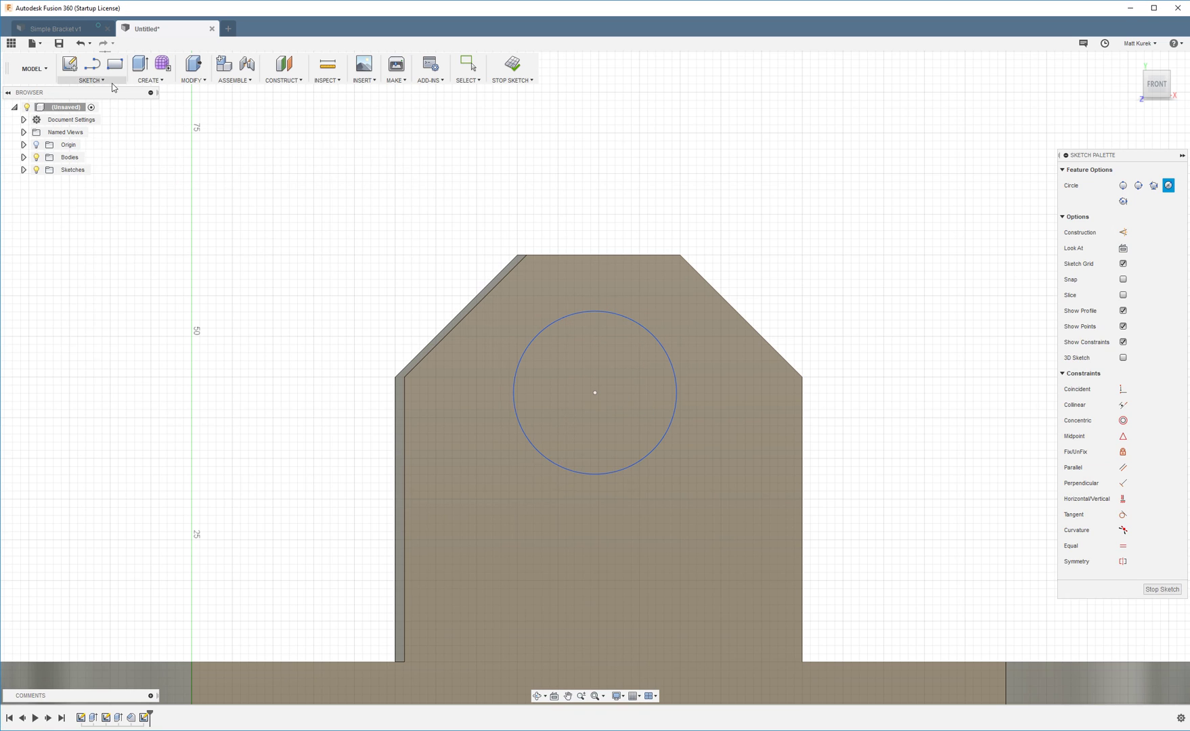
# - Dimension the circle's diameter to 15 mm
pyautogui.click(91, 80)
pyautogui.click(95, 337)
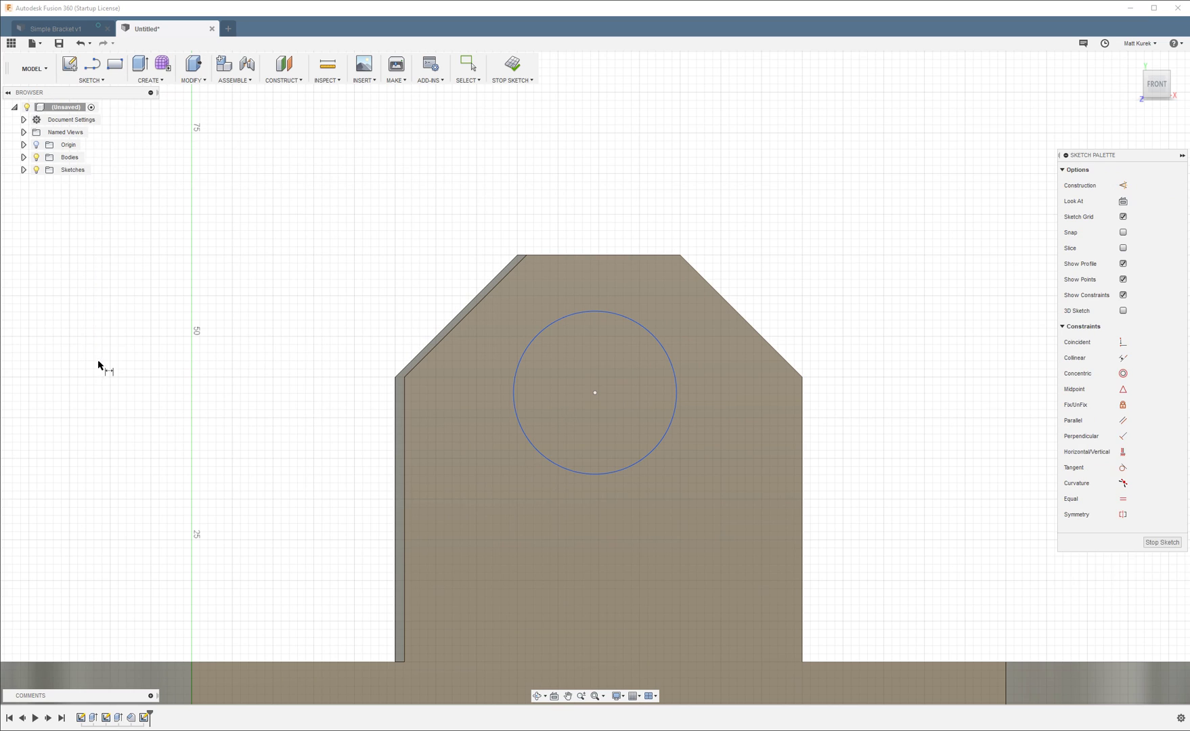
pyautogui.click(589, 313)
pyautogui.click(738, 414)
pyautogui.press('Return')
# - Position the circle 15 mm below the tab top and 25 mm from its left edge
pyautogui.click(616, 335)
pyautogui.click(595, 257)
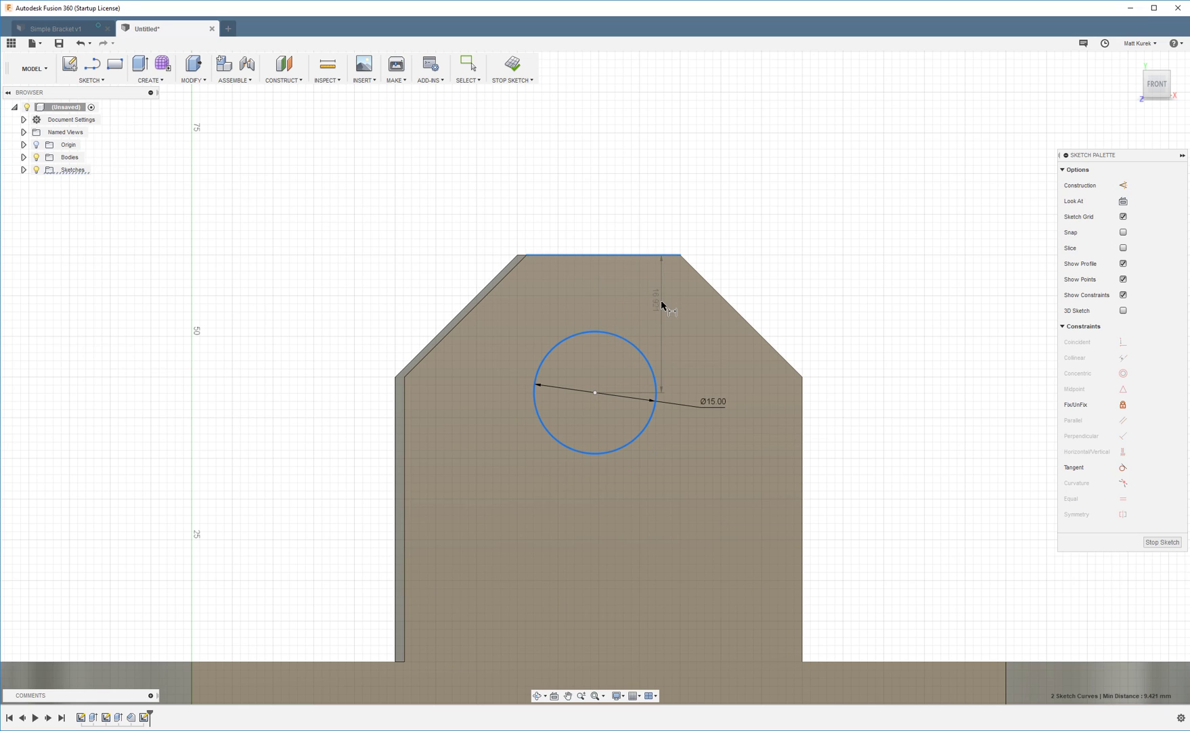
pyautogui.click(669, 323)
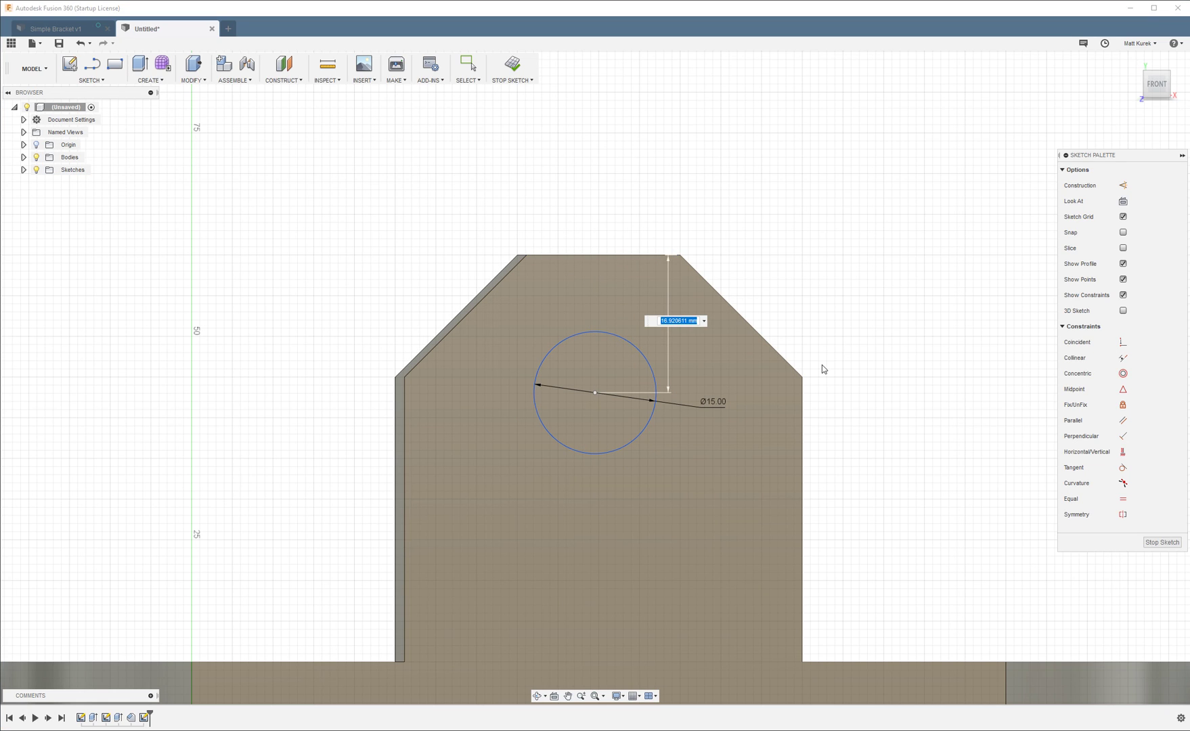
pyautogui.write('15')
pyautogui.press('Return')
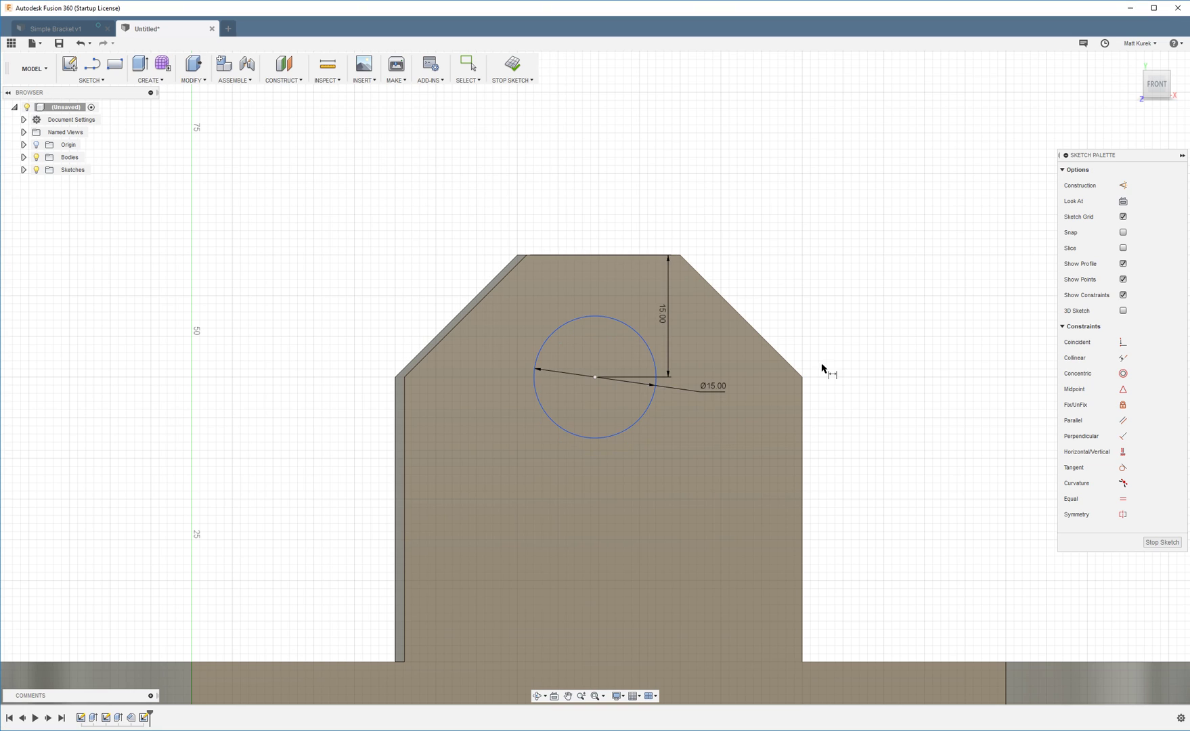
pyautogui.click(534, 401)
pyautogui.click(402, 414)
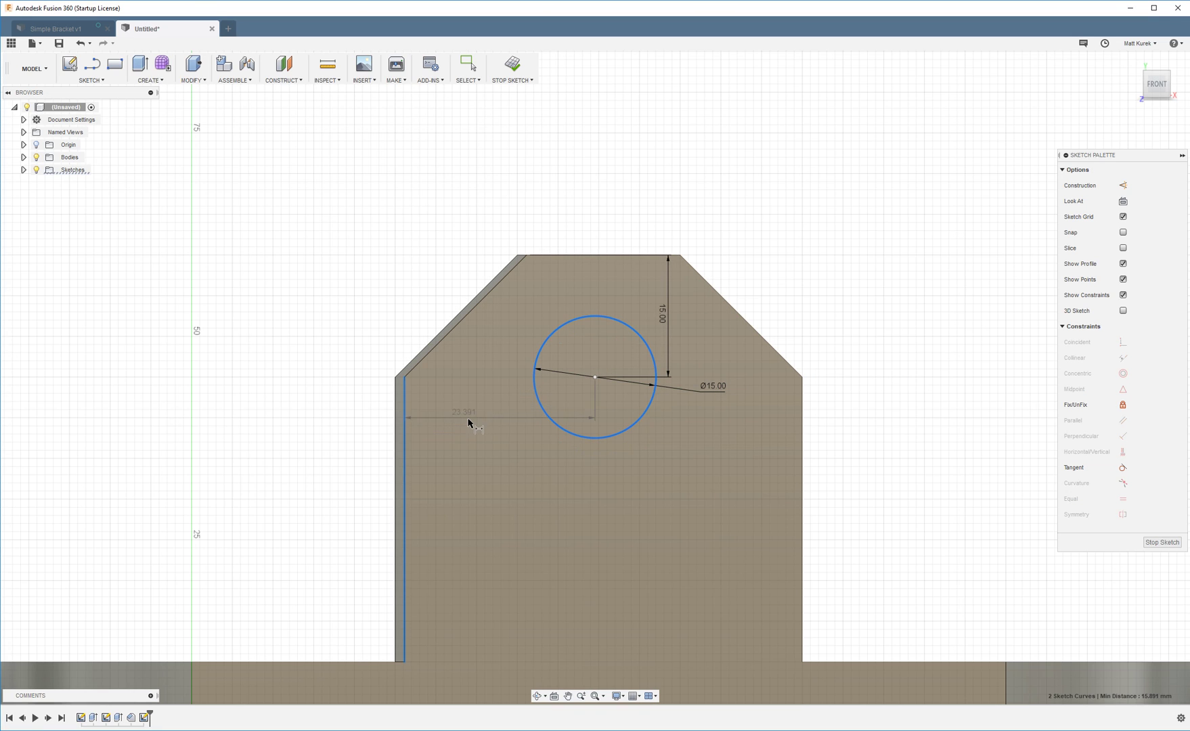
pyautogui.click(490, 432)
pyautogui.write('25')
pyautogui.press('Return')
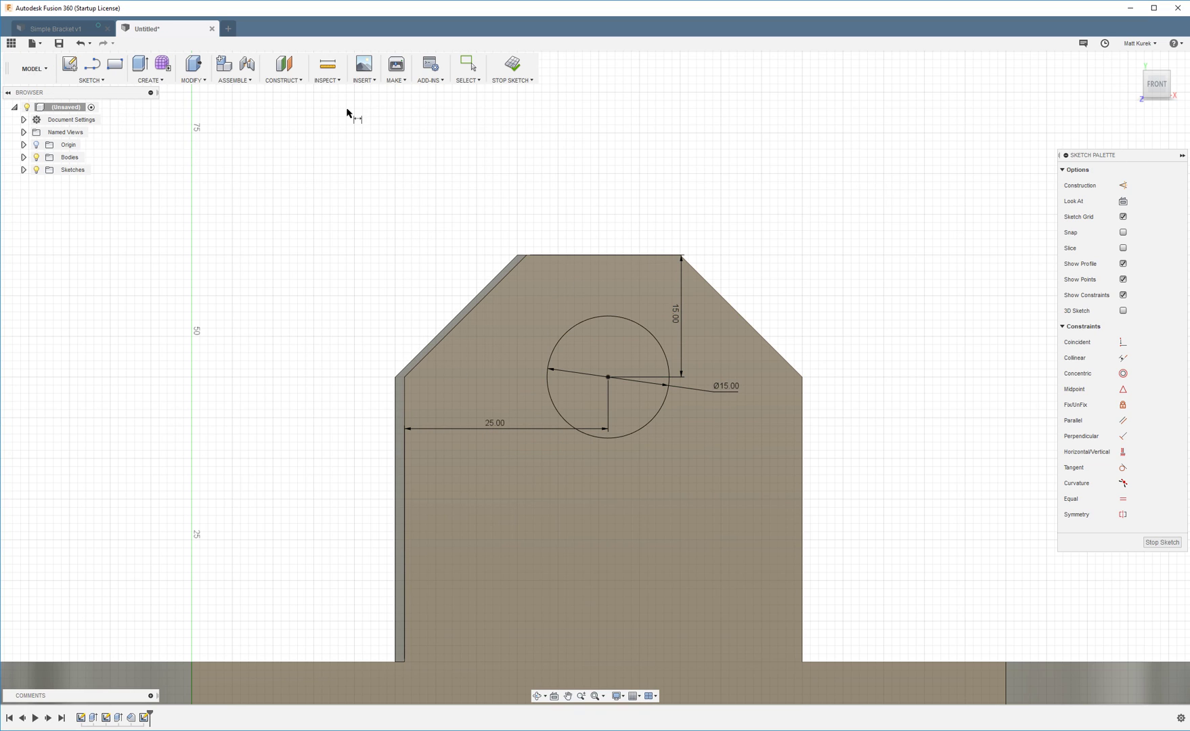
# - Finish the sketch and extrude-cut the circle profile through both upright tabs
pyautogui.click(514, 65)
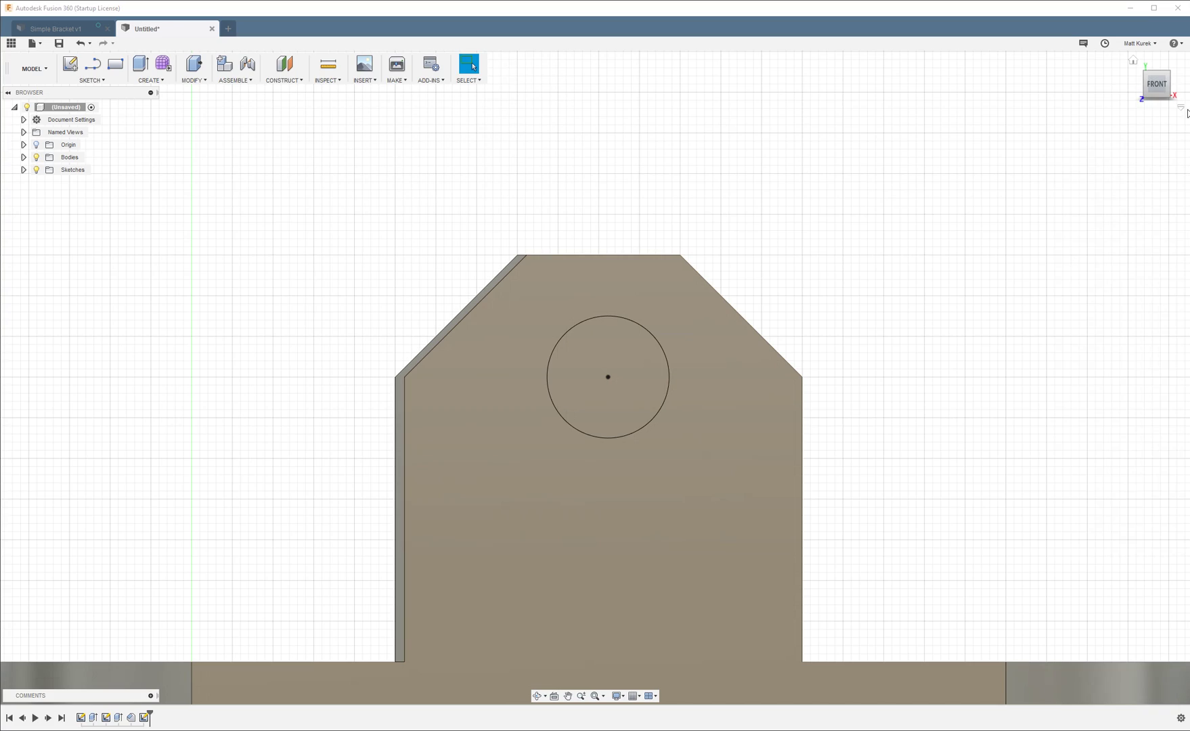
pyautogui.click(1134, 61)
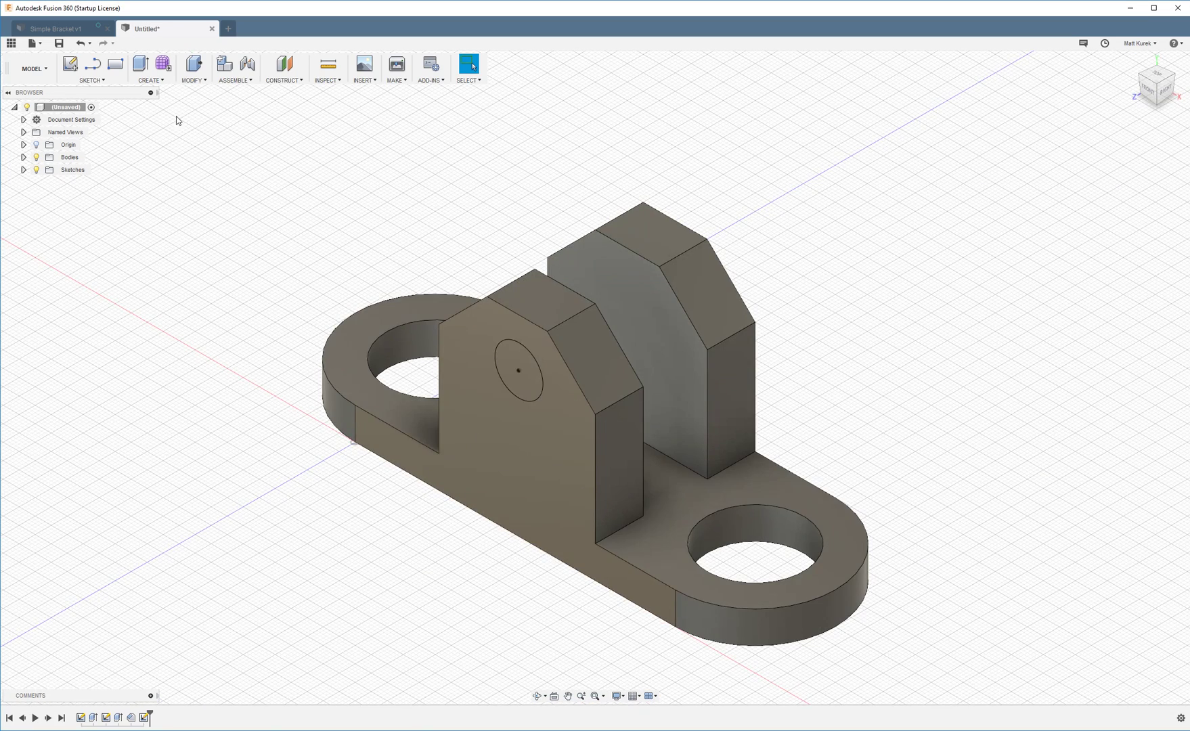
pyautogui.click(152, 80)
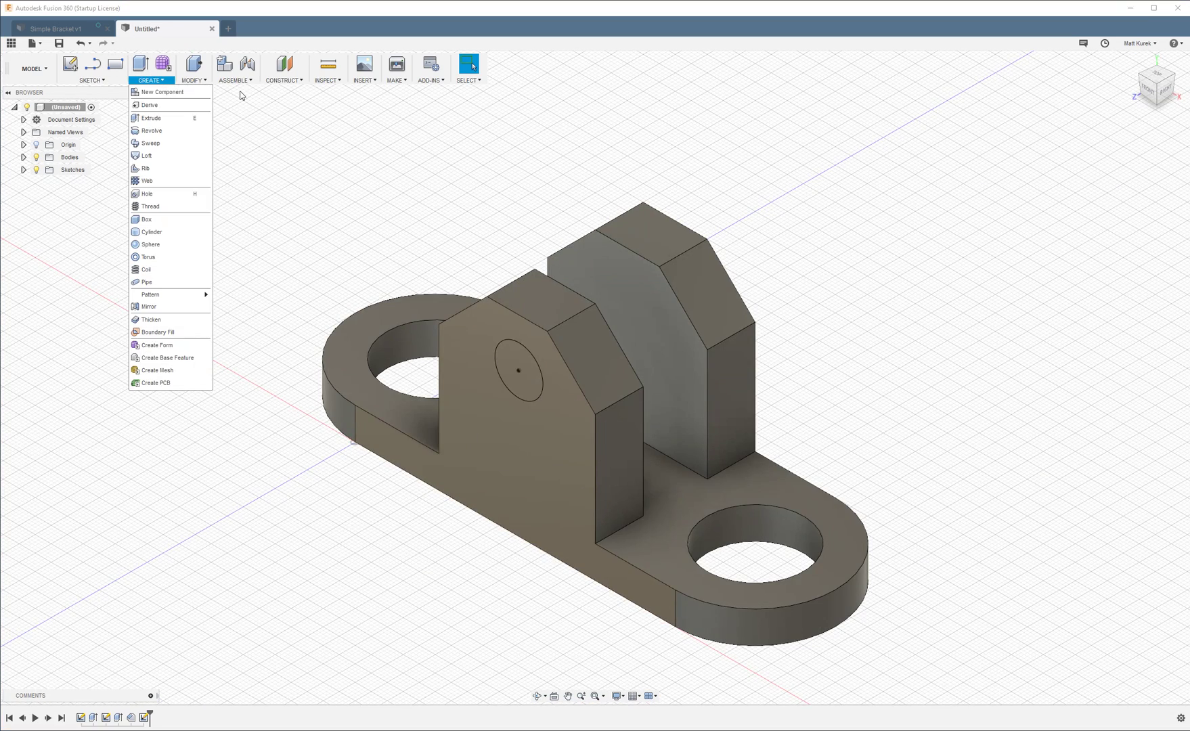
pyautogui.click(155, 119)
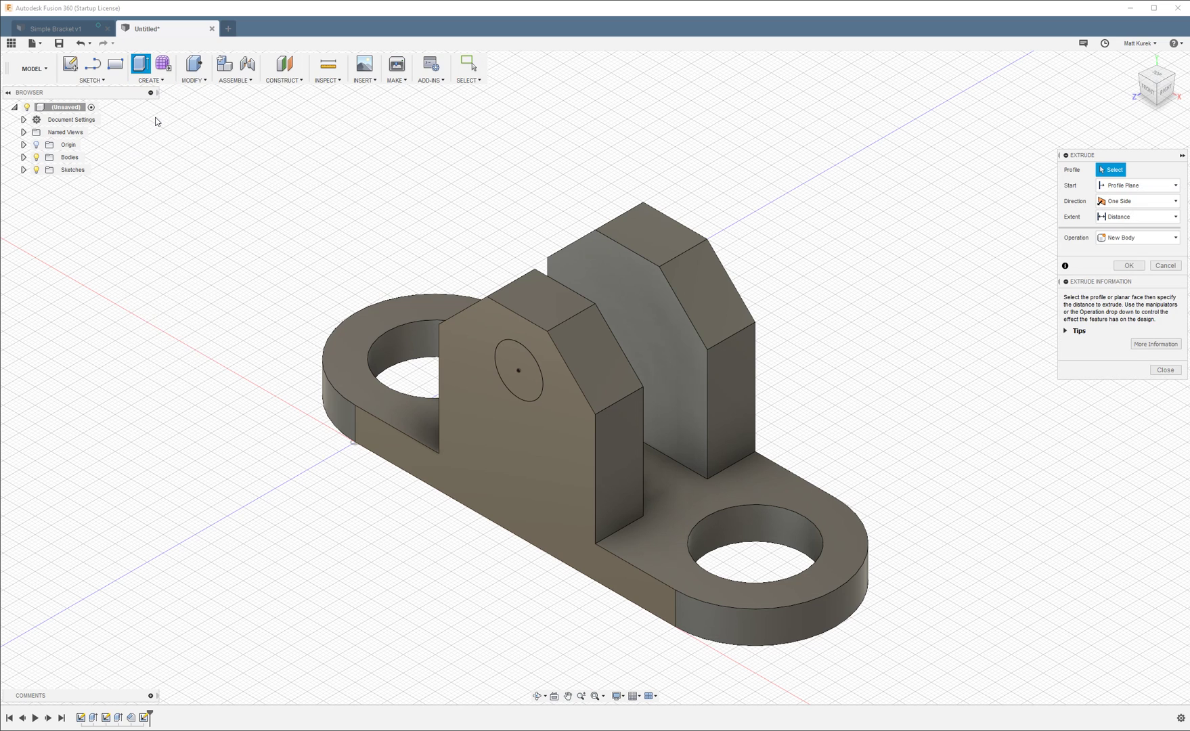
pyautogui.click(511, 374)
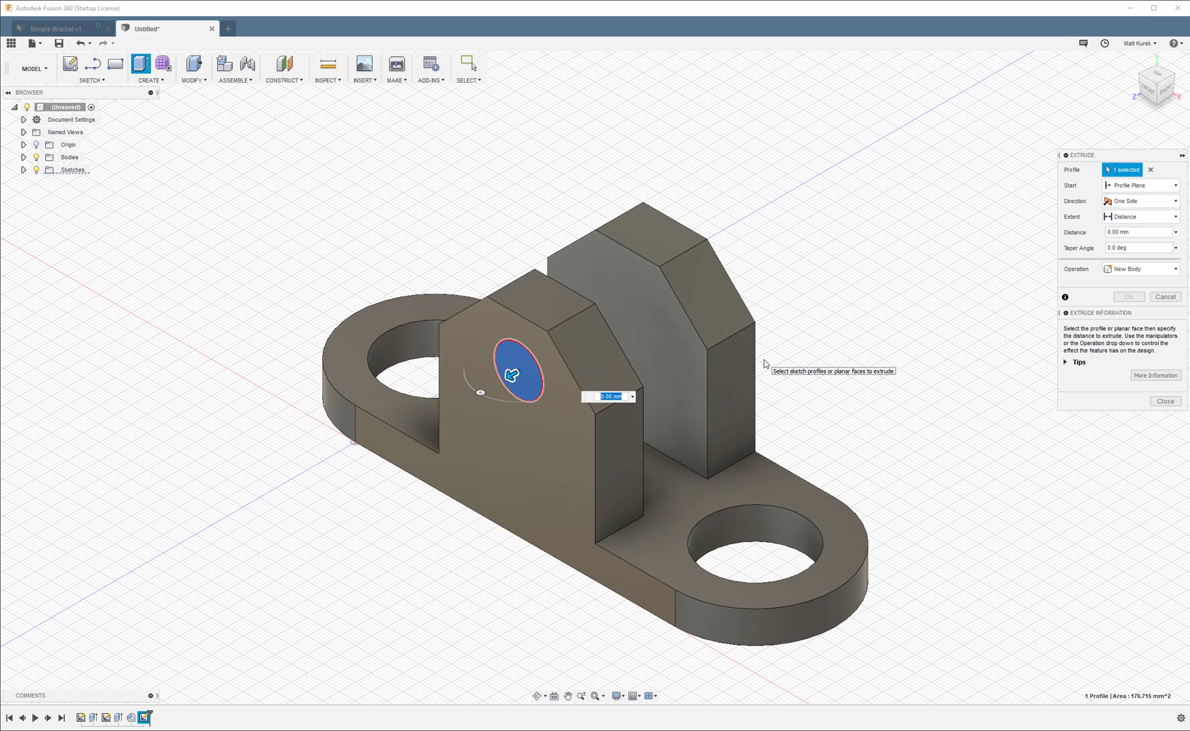
pyautogui.click(1144, 270)
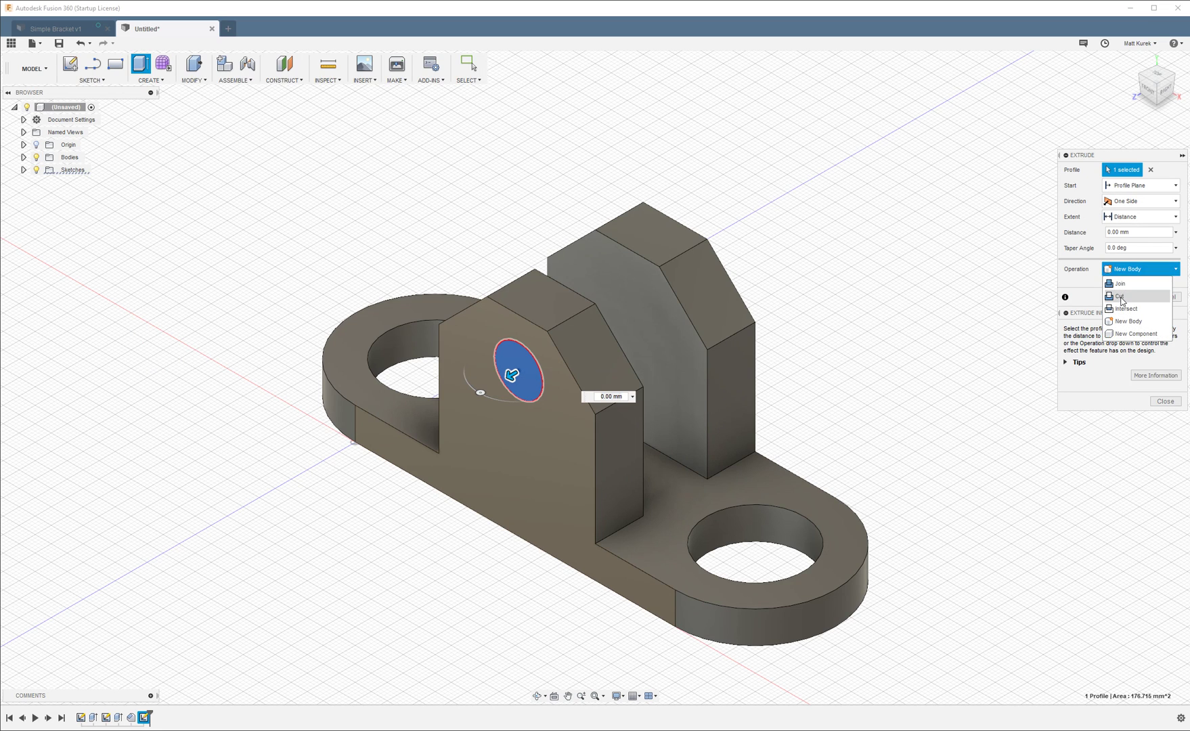
pyautogui.click(1121, 297)
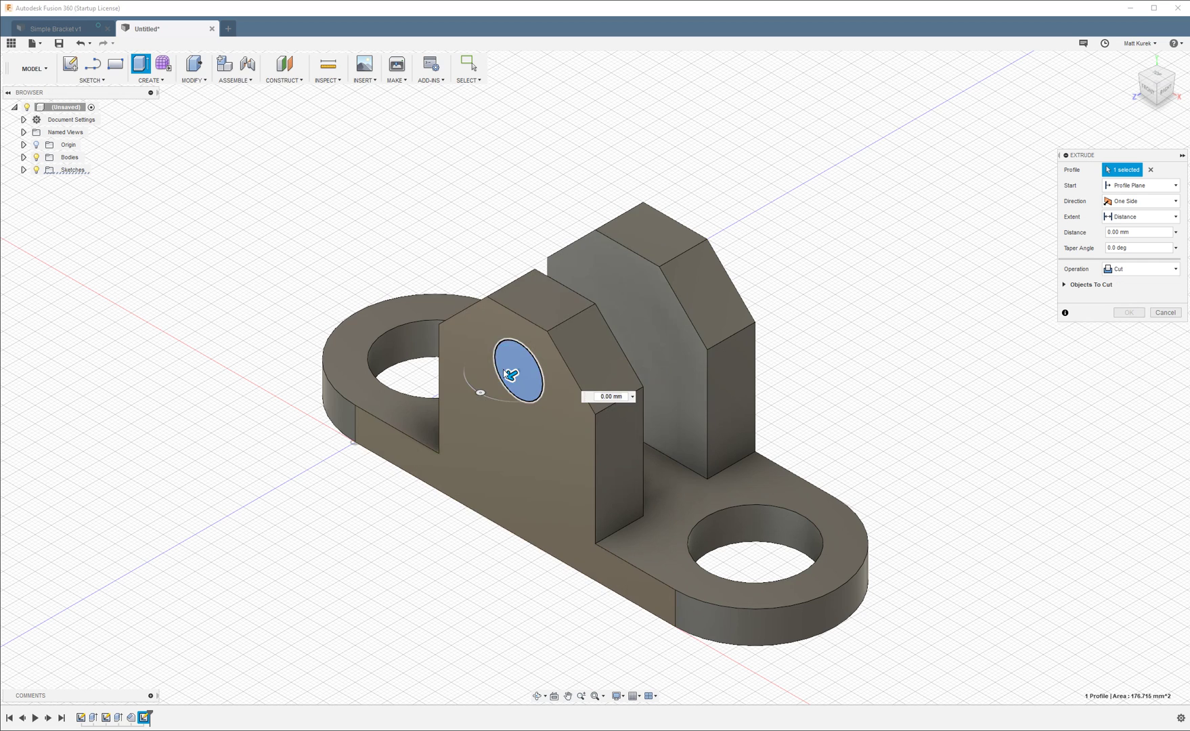
pyautogui.moveTo(511, 374); pyautogui.dragTo(815, 278)
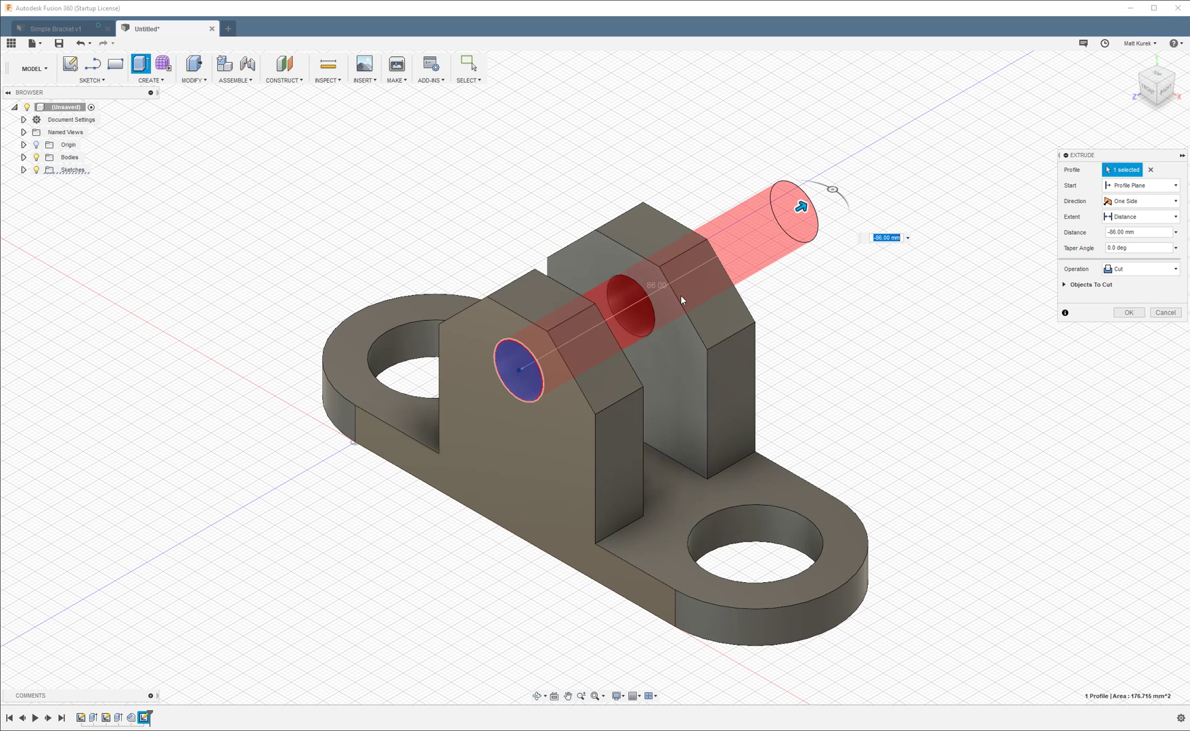
pyautogui.click(1128, 312)
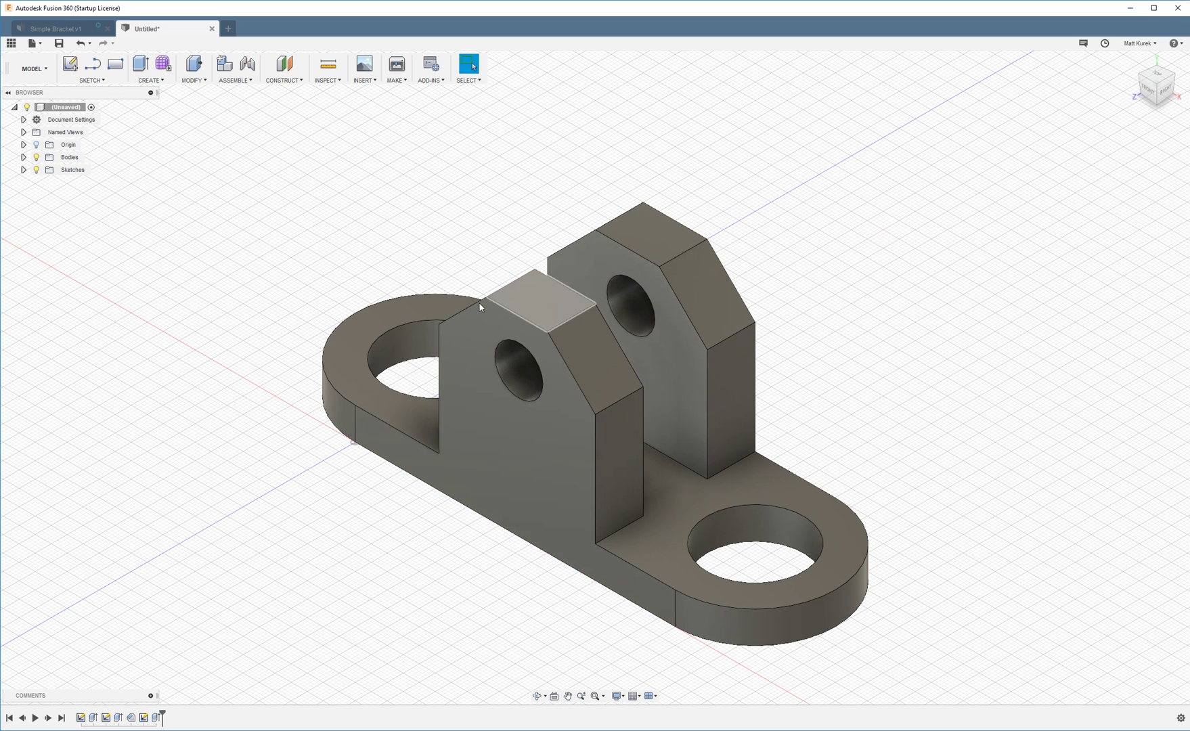
pyautogui.moveTo(284, 273)
pyautogui.keyDown('shift'); pyautogui.mouseDown(button='middle')
pyautogui.moveTo(319, 247)
pyautogui.moveTo(316, 233)
pyautogui.moveTo(298, 247)
pyautogui.moveTo(294, 277)
pyautogui.moveTo(295, 261)
pyautogui.mouseUp(button='middle'); pyautogui.keyUp('shift')
# - Switch between the two designs, begin a fillet on the tab bases, then cancel it
pyautogui.click(1132, 68)
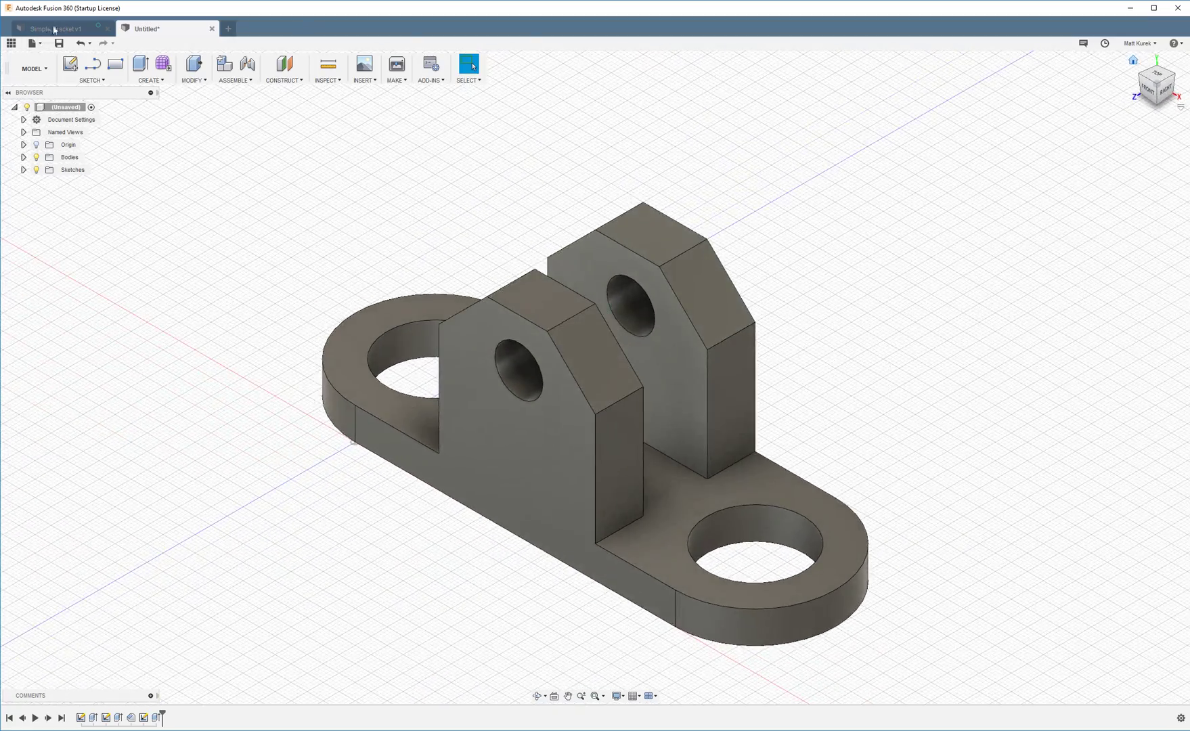
pyautogui.click(55, 29)
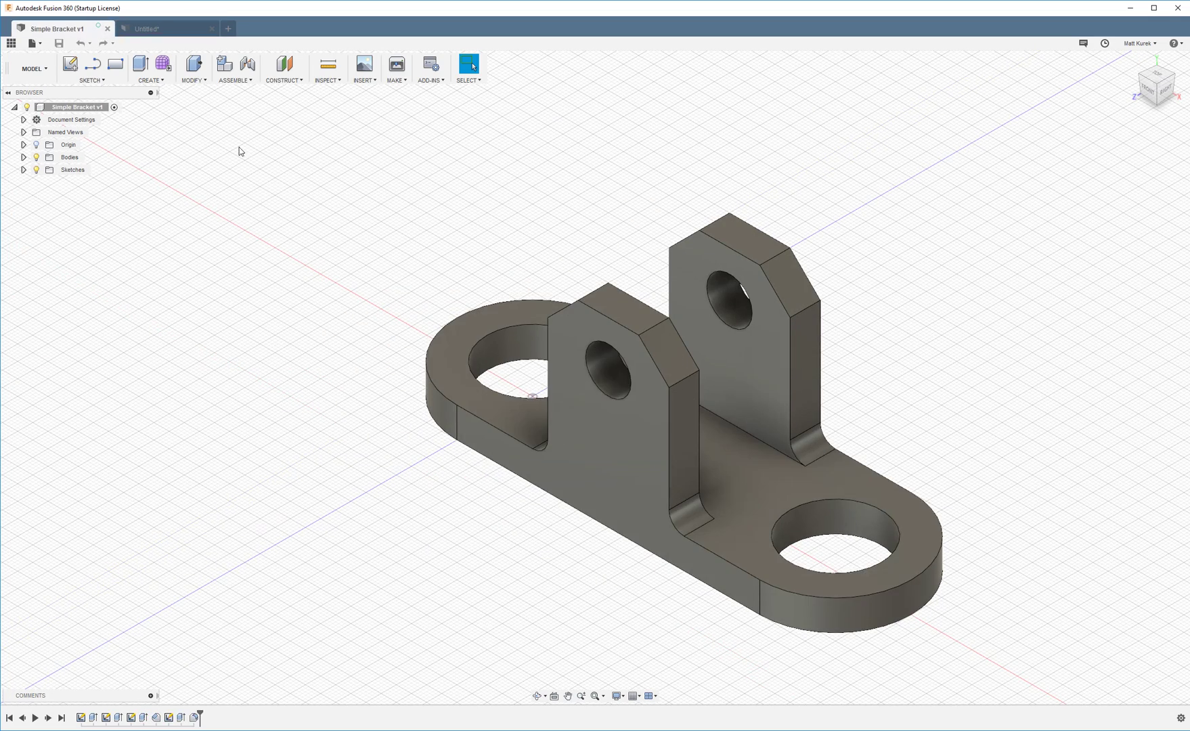
pyautogui.click(175, 30)
pyautogui.click(194, 80)
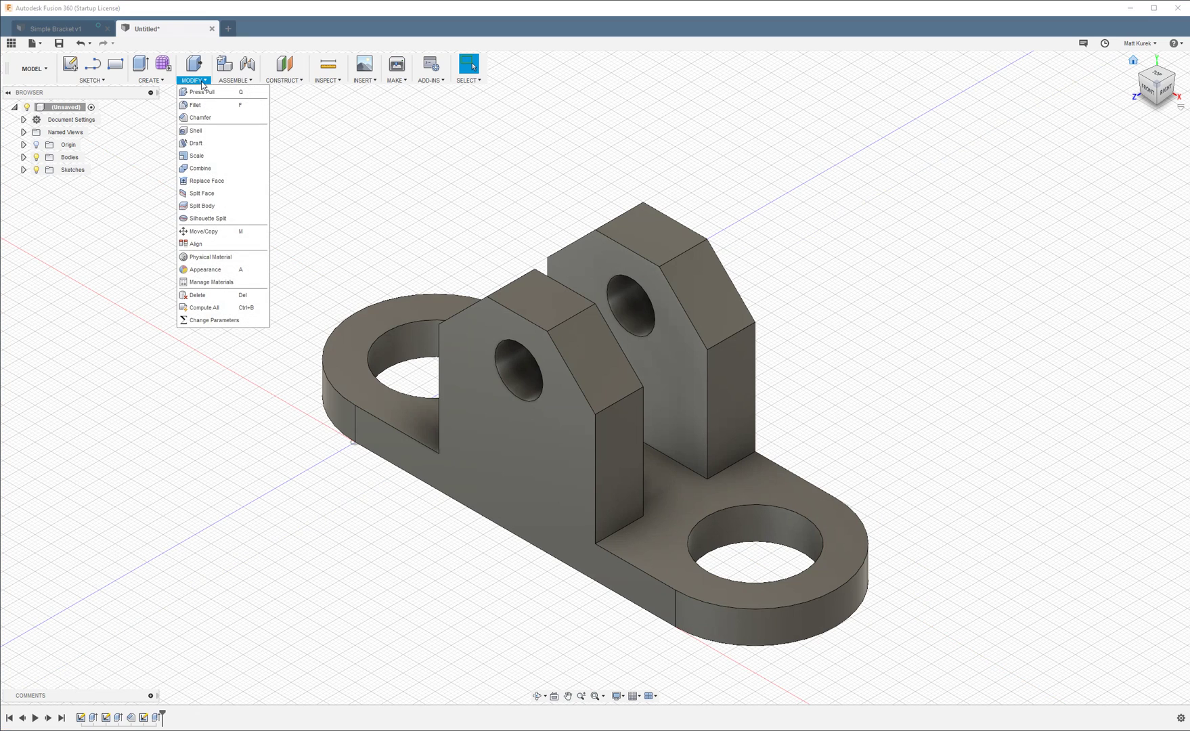
pyautogui.click(195, 106)
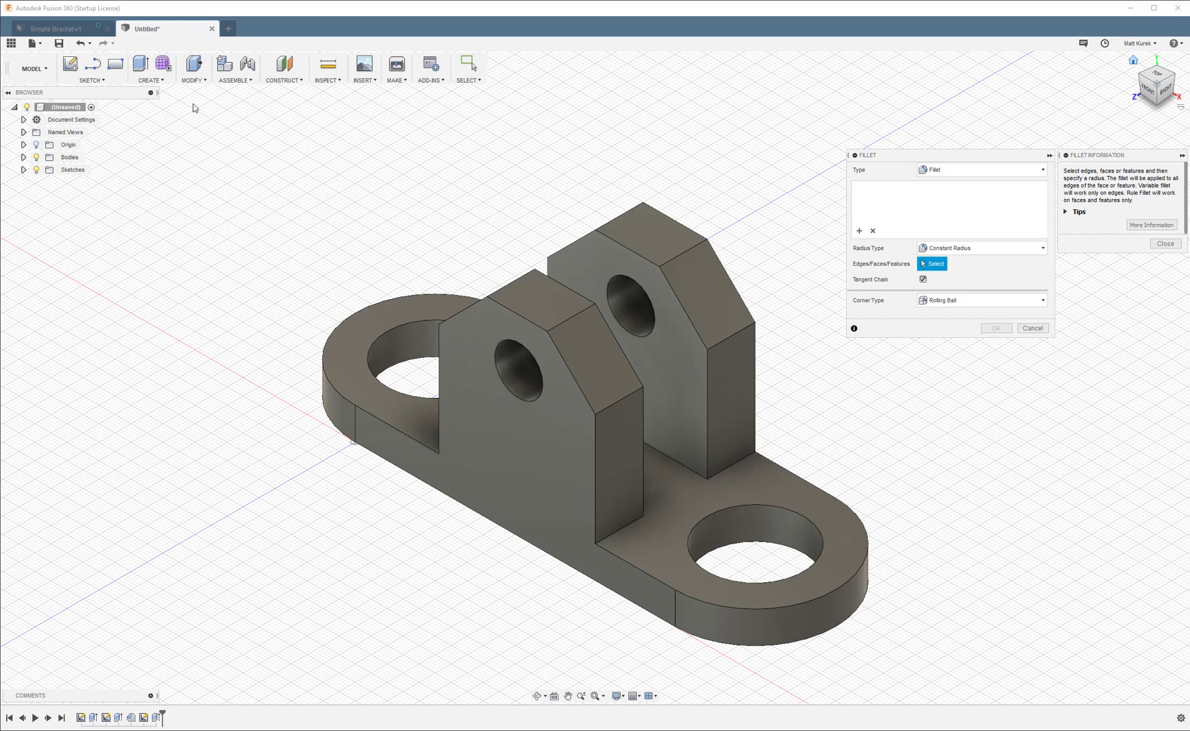
pyautogui.click(620, 534)
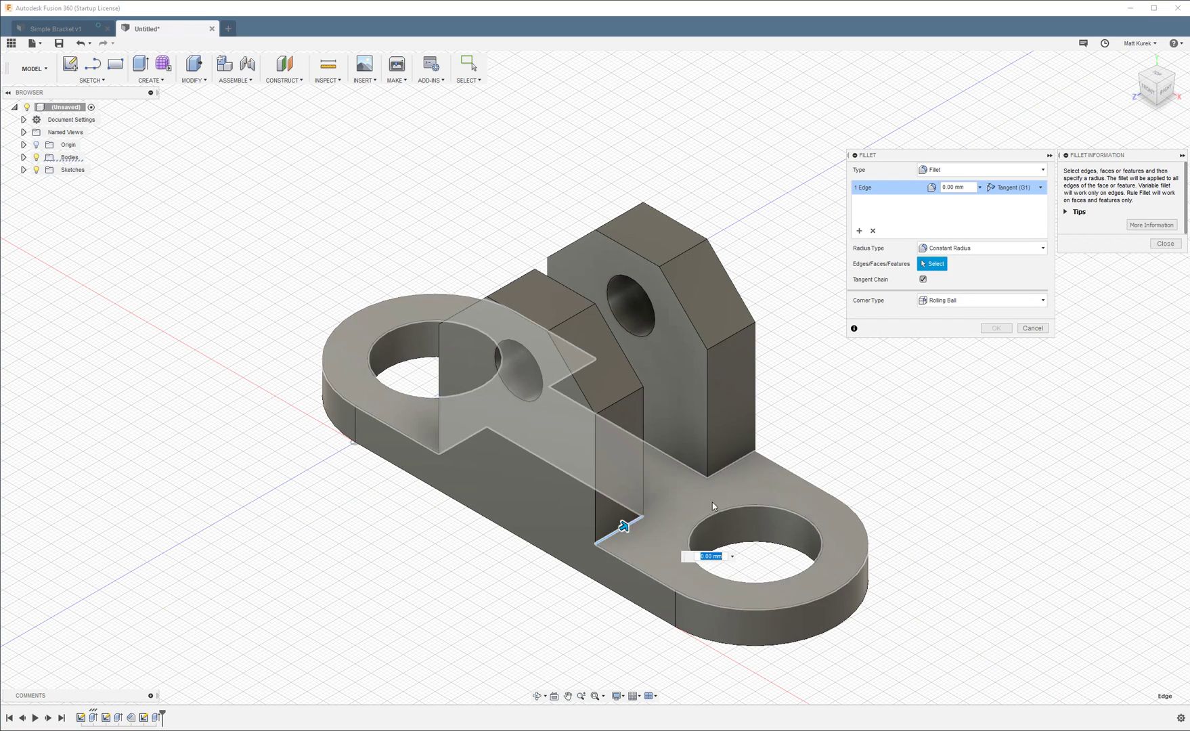
pyautogui.click(737, 461)
pyautogui.click(737, 463)
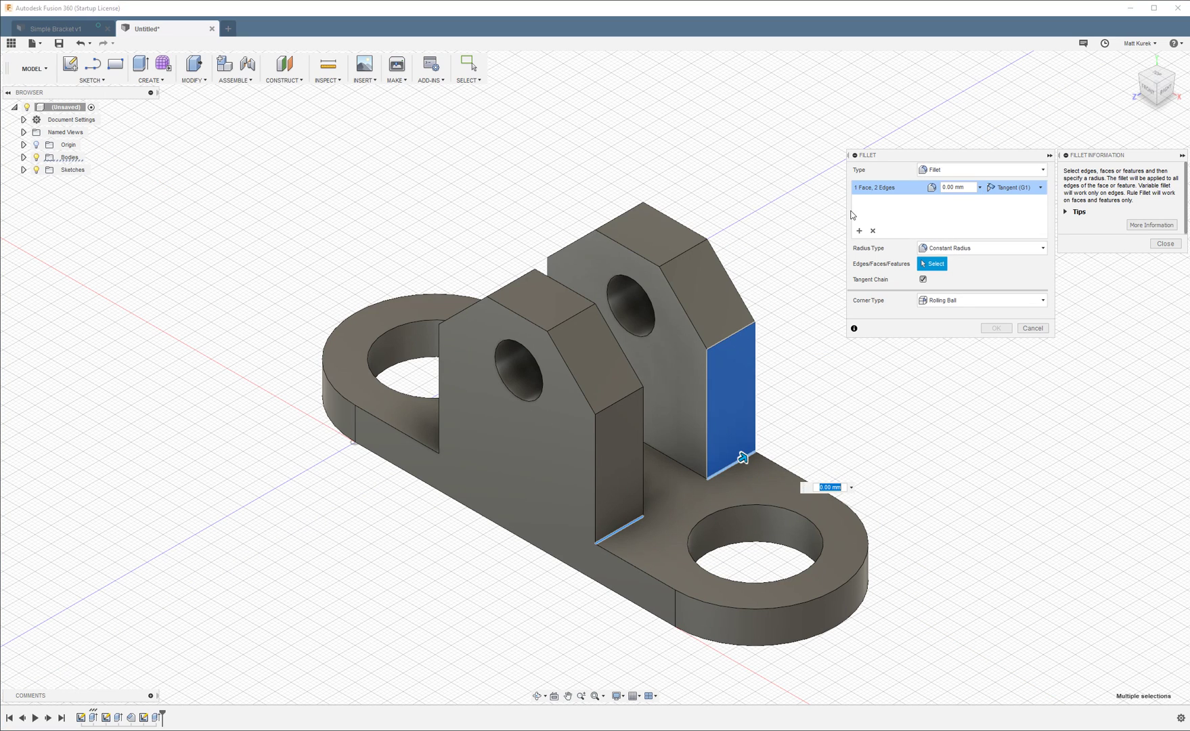
pyautogui.press('Escape')
# - Fillet all four tab-base edges, front and far side, with a 5 mm radius
pyautogui.click(94, 80)
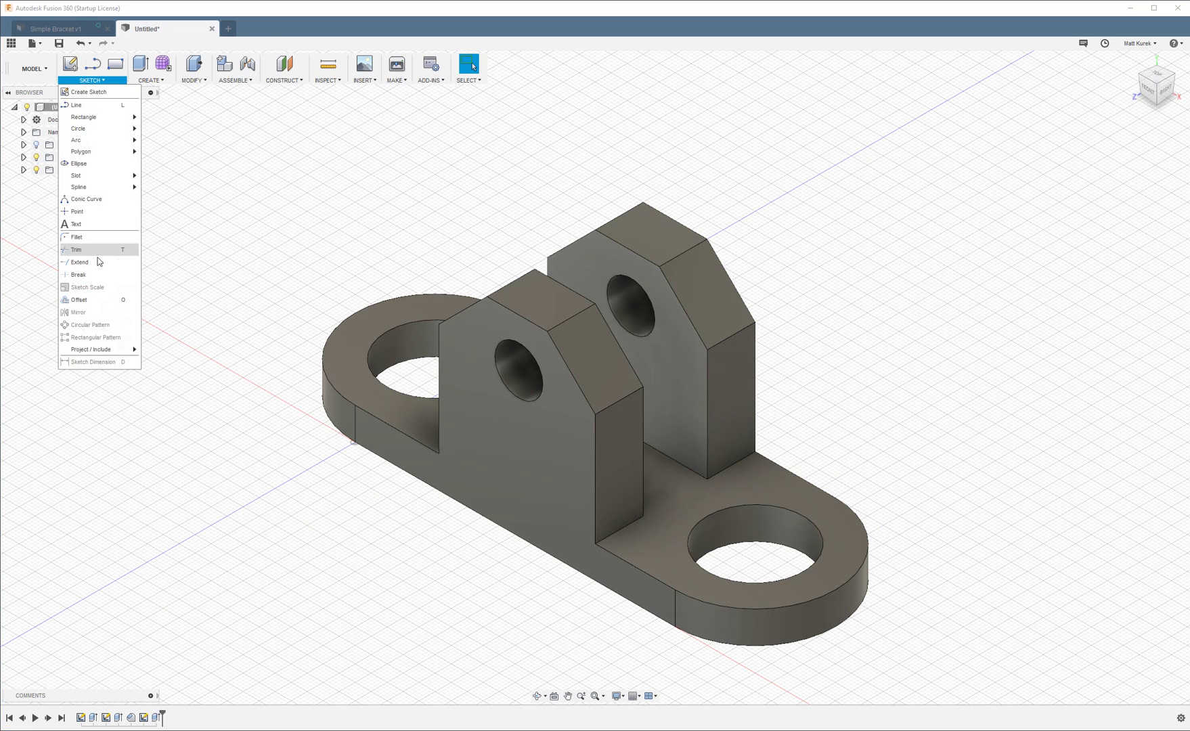
pyautogui.click(194, 79)
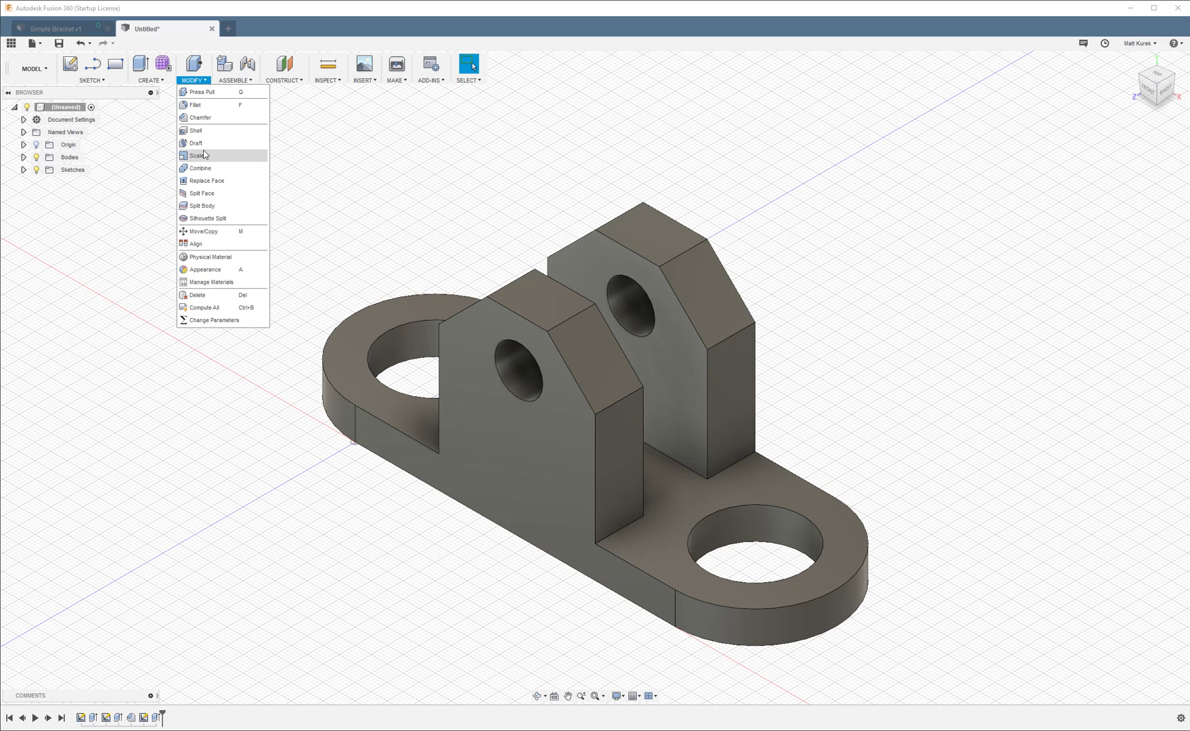
pyautogui.click(207, 106)
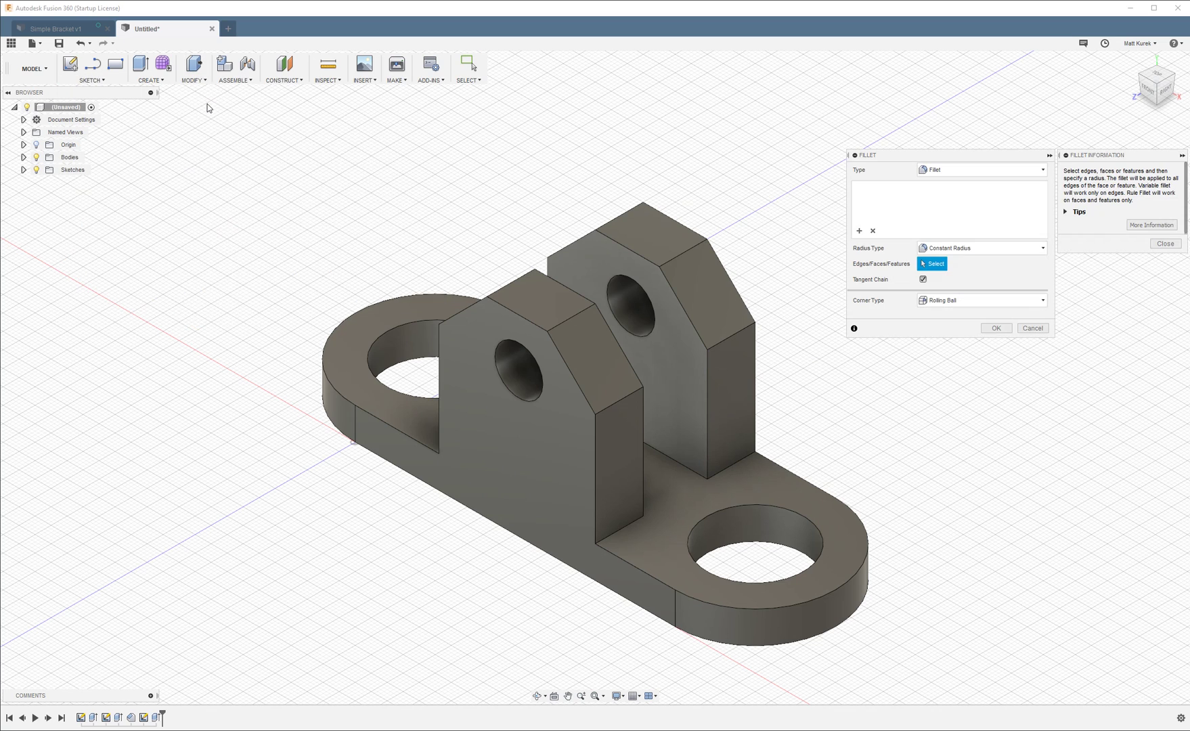
pyautogui.click(627, 526)
pyautogui.click(720, 476)
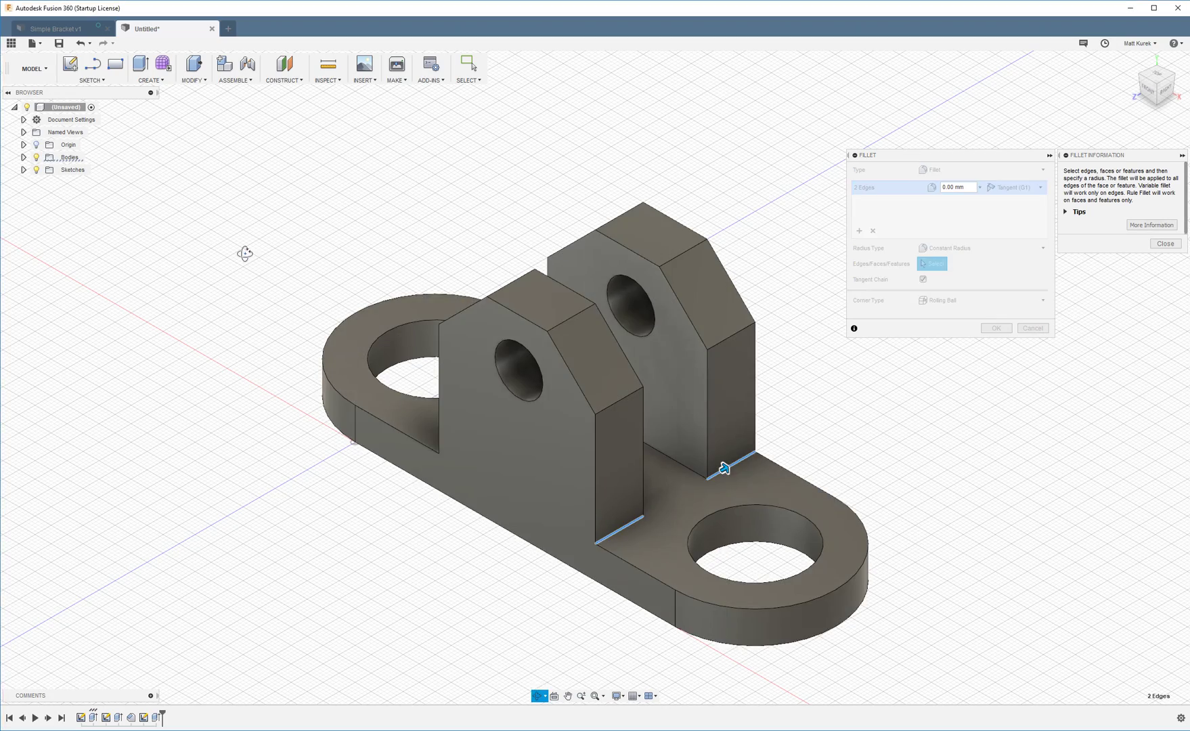
pyautogui.keyDown('shift'); pyautogui.moveTo(244, 255); pyautogui.dragTo(339, 265, button='middle'); pyautogui.keyUp('shift')
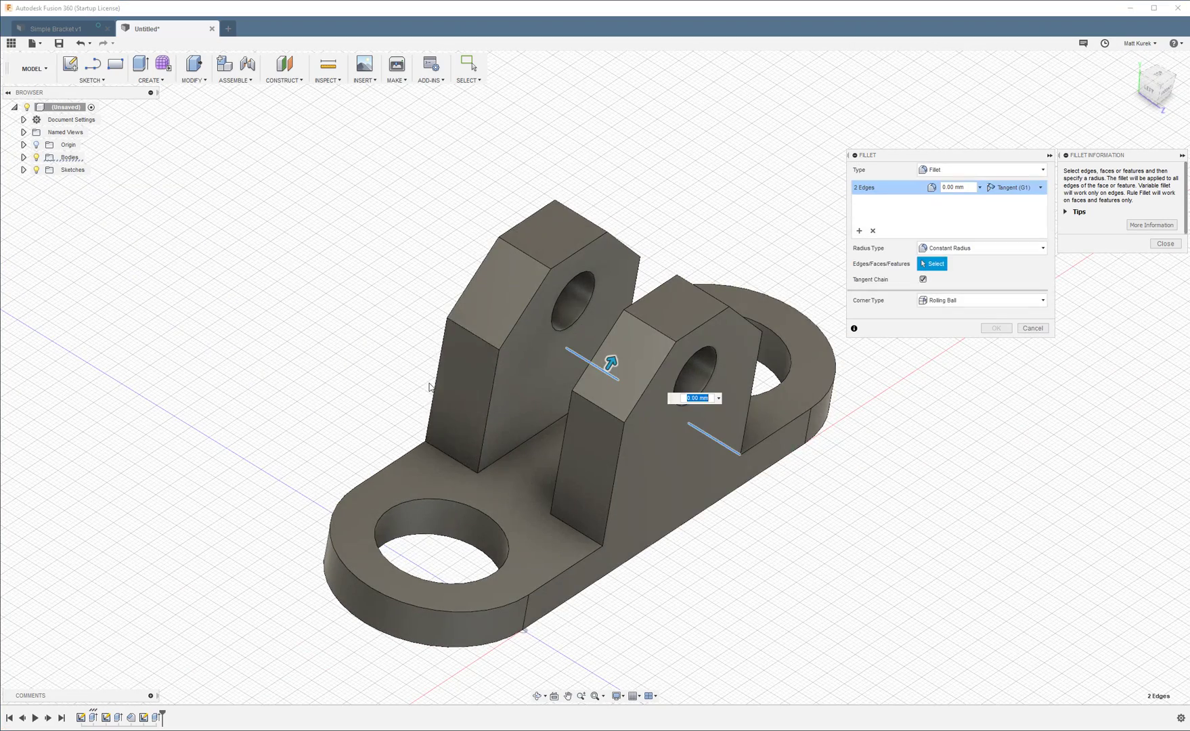
pyautogui.click(451, 462)
pyautogui.click(586, 534)
pyautogui.keyDown('shift'); pyautogui.moveTo(376, 354); pyautogui.dragTo(421, 404, button='middle'); pyautogui.keyUp('shift')
pyautogui.moveTo(422, 404); pyautogui.dragTo(418, 395)
pyautogui.click(1129, 328)
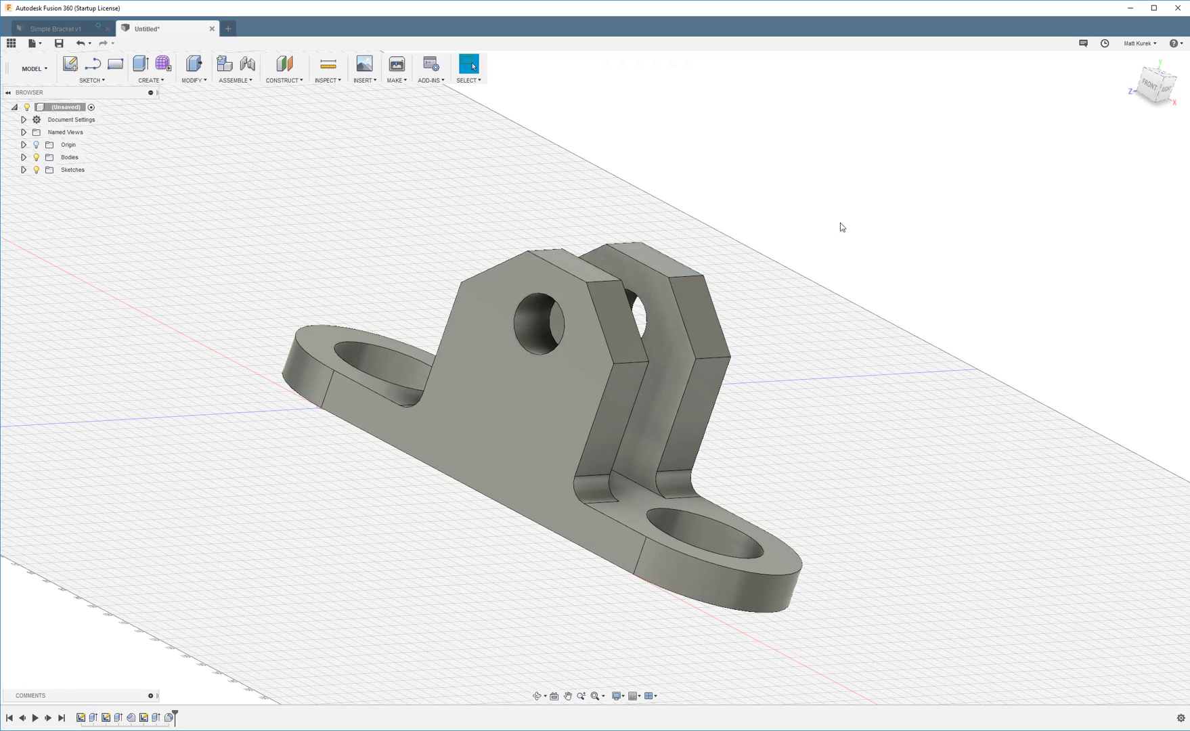
# - Return to the home isometric view and adjust the zoom on the finished bracket
pyautogui.click(1130, 62)
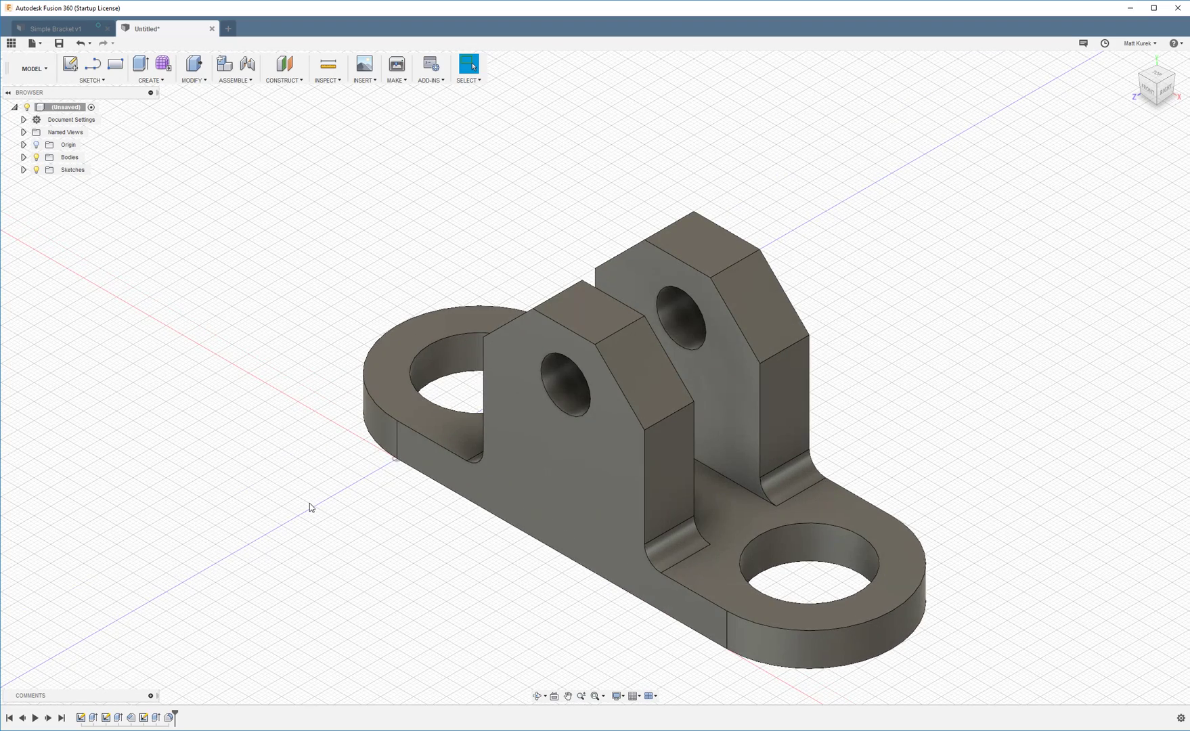
pyautogui.scroll(-3, 518, 492)
pyautogui.scroll(3, 518, 491)
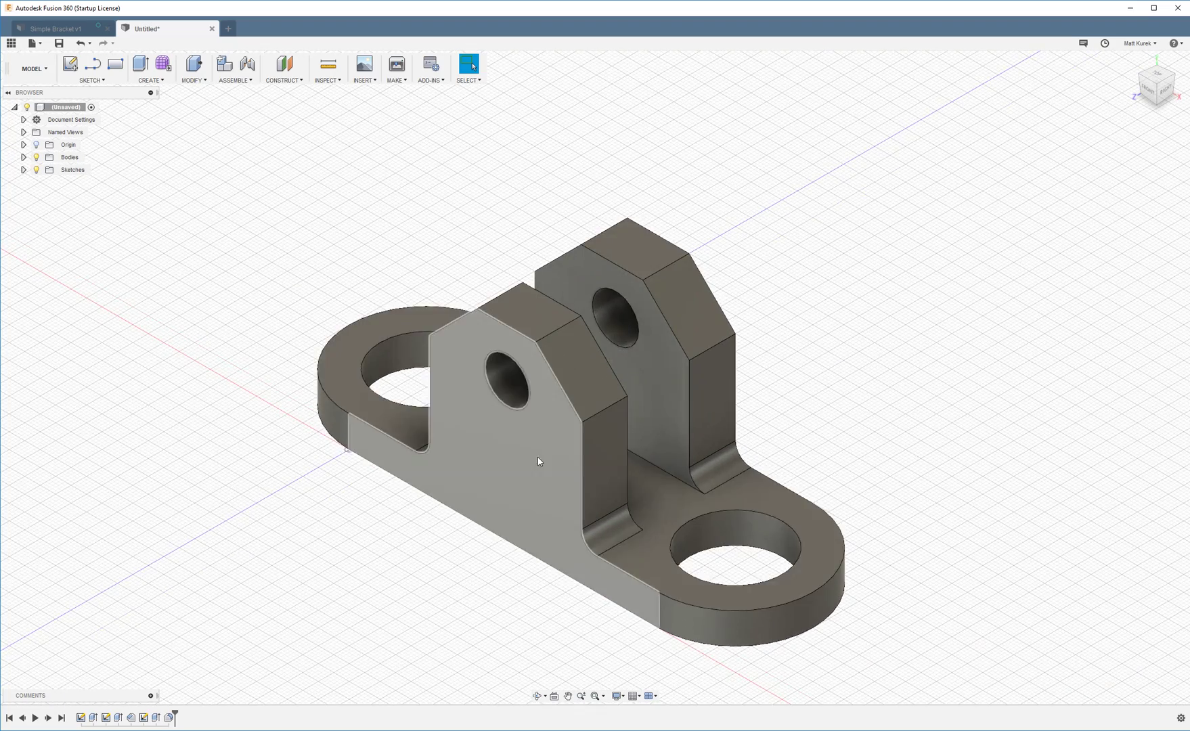